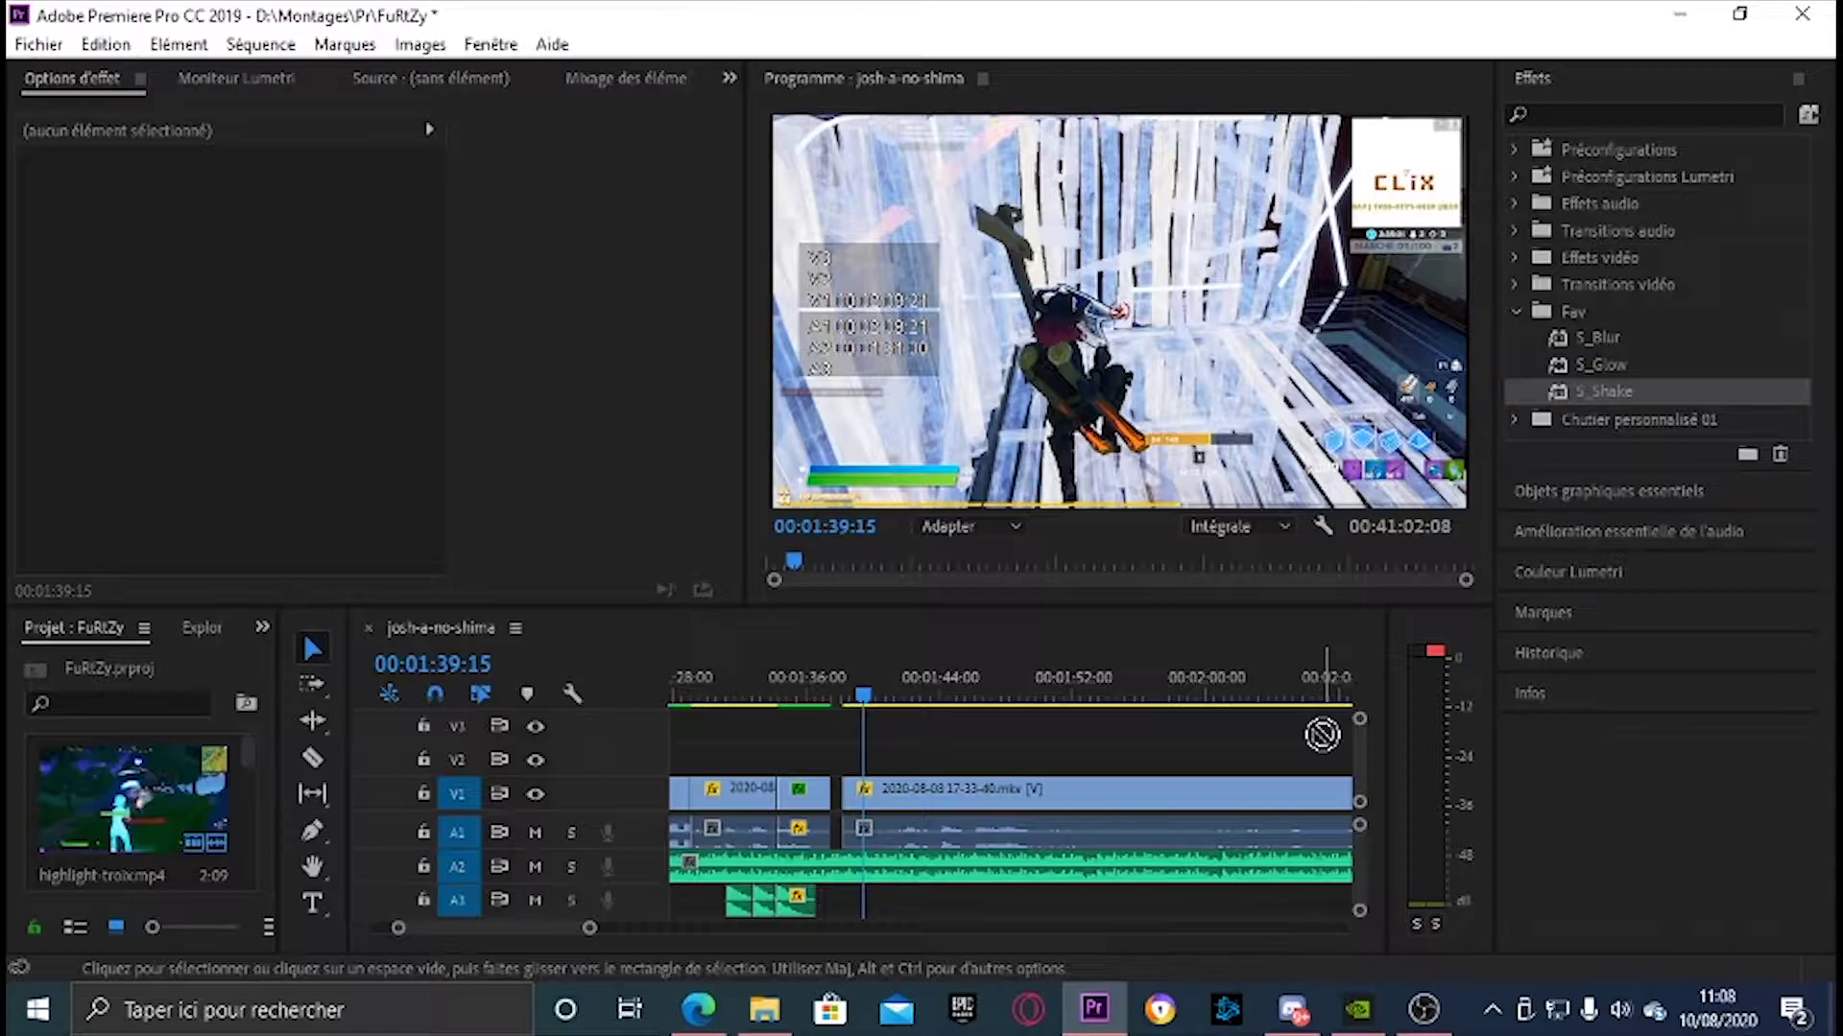
pyautogui.click(865, 695)
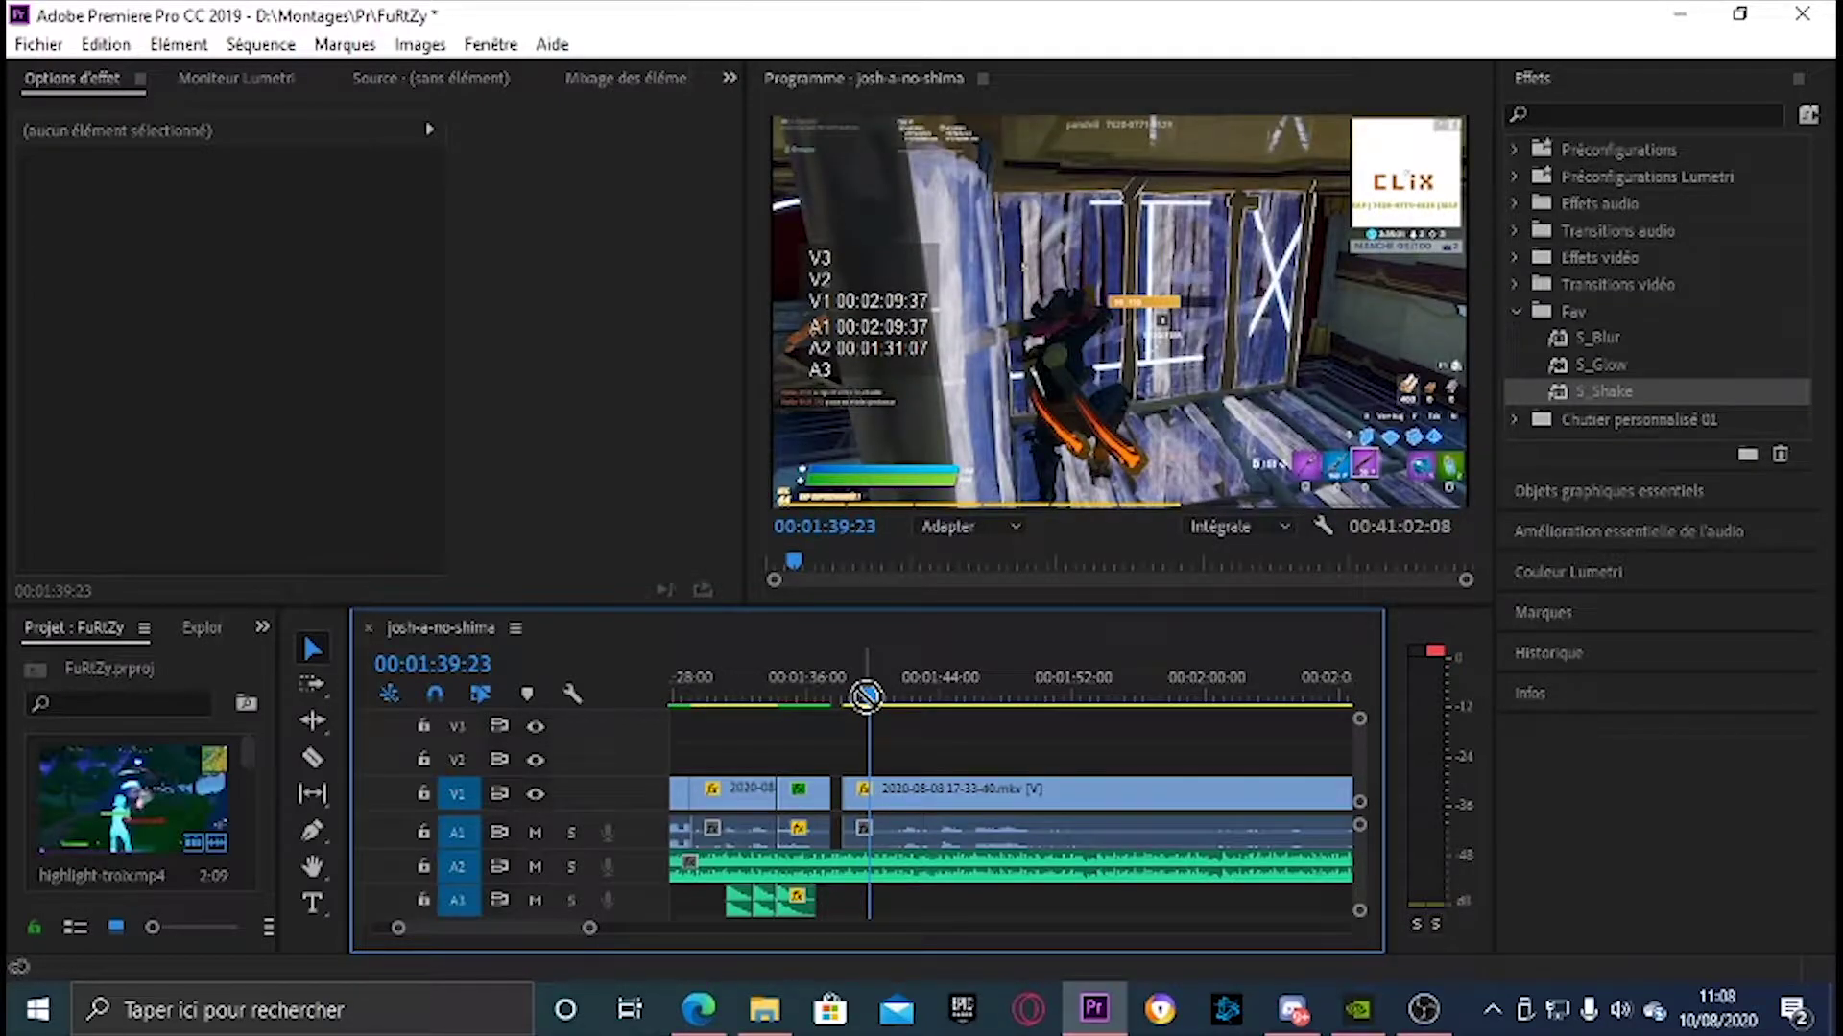
pyautogui.moveTo(865, 695); pyautogui.dragTo(847, 695)
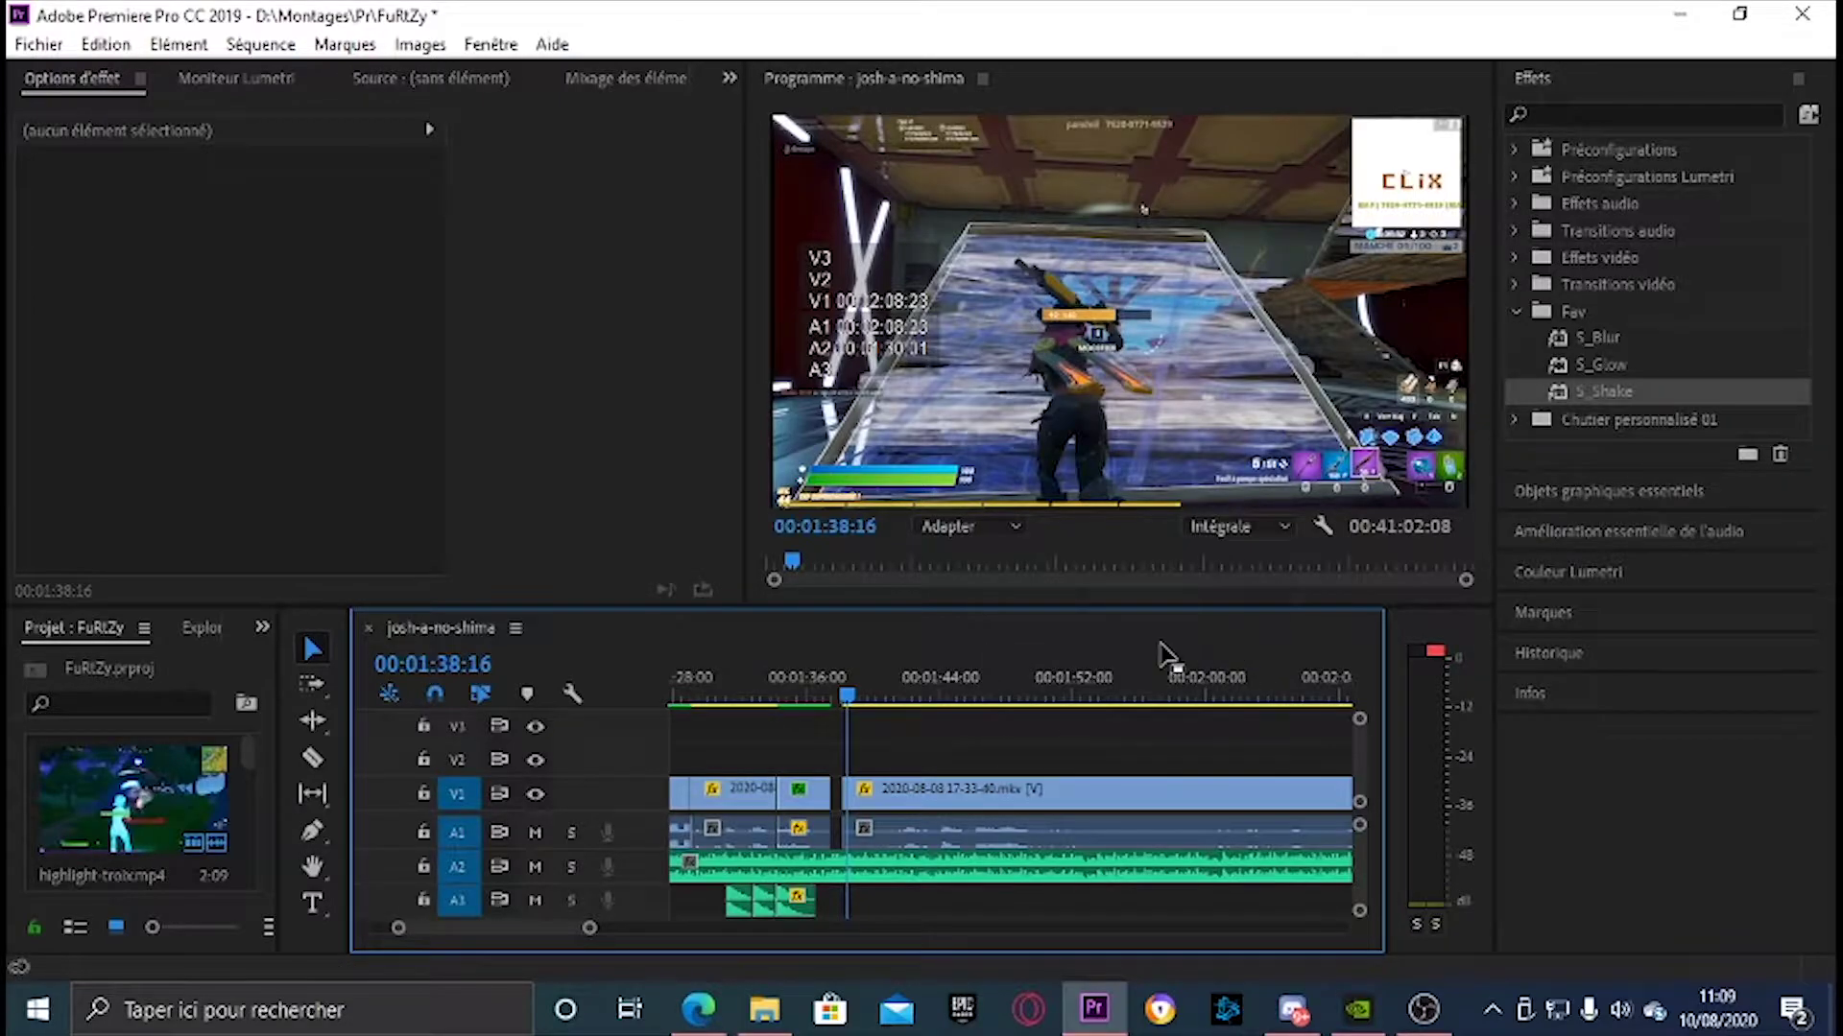
pyautogui.press('space')
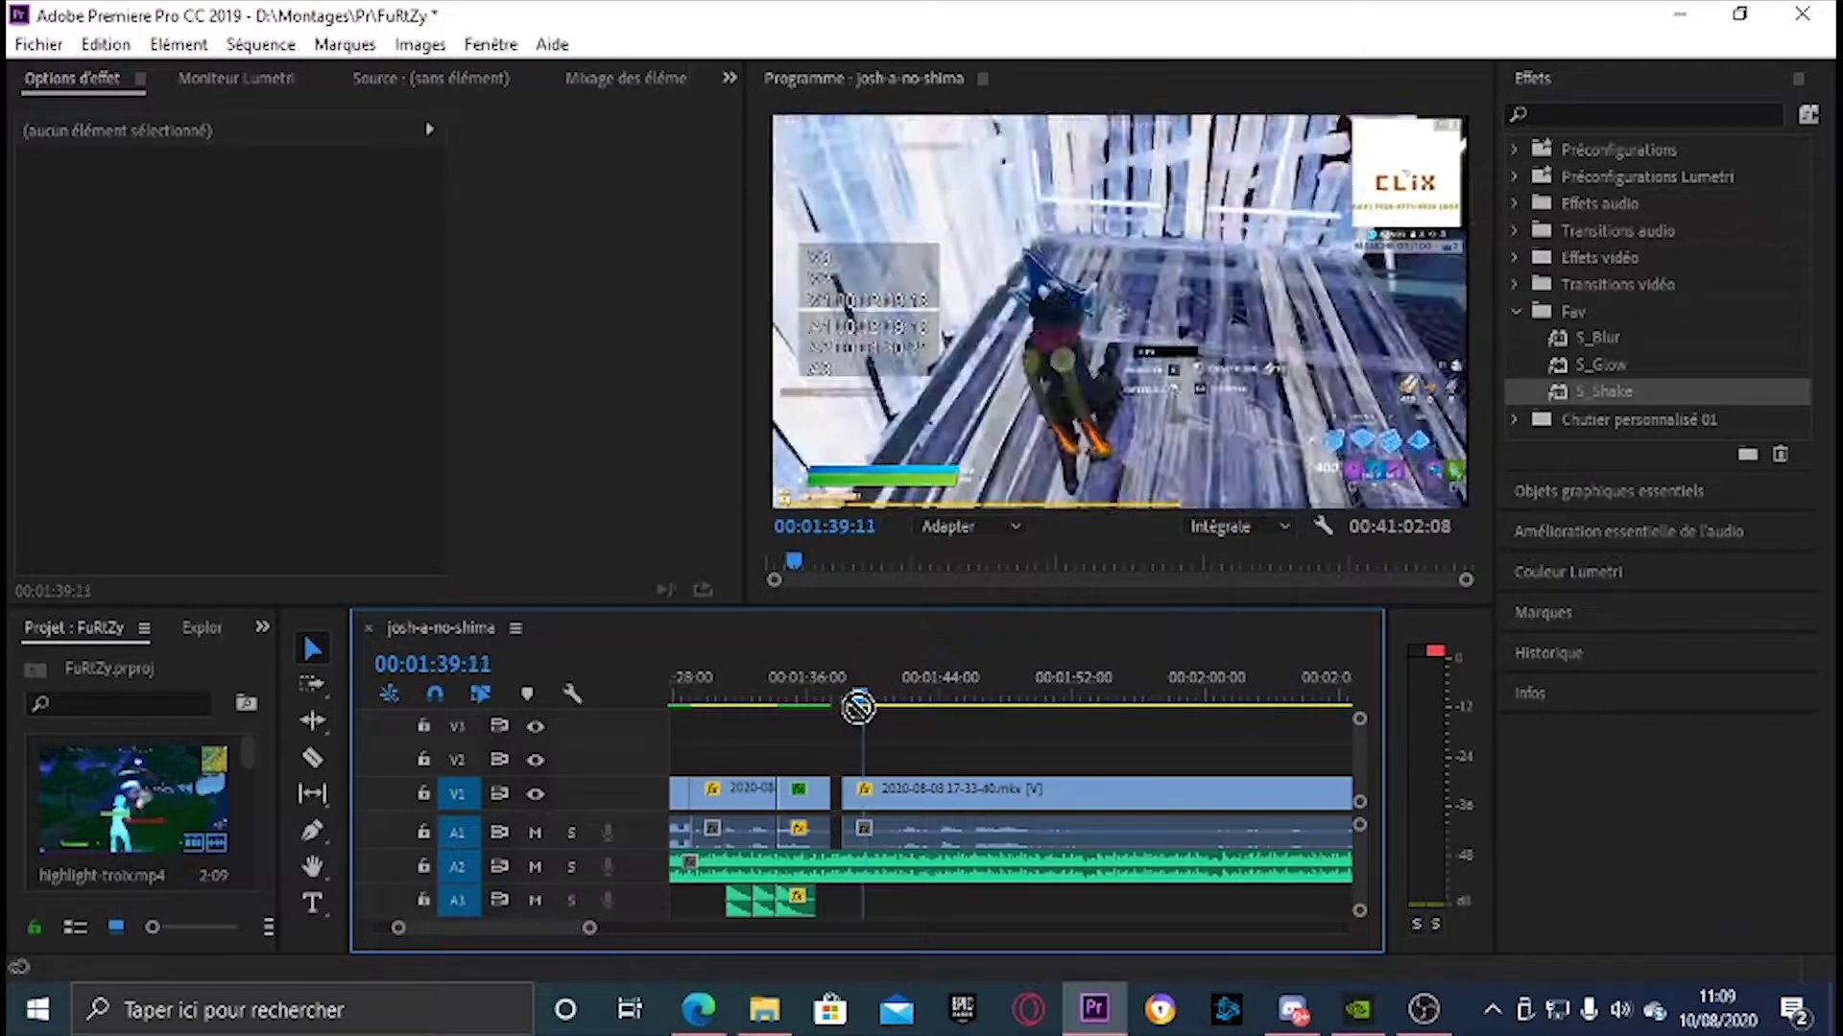
pyautogui.moveTo(853, 727); pyautogui.dragTo(864, 792)
pyautogui.moveTo(783, 868); pyautogui.dragTo(1065, 872)
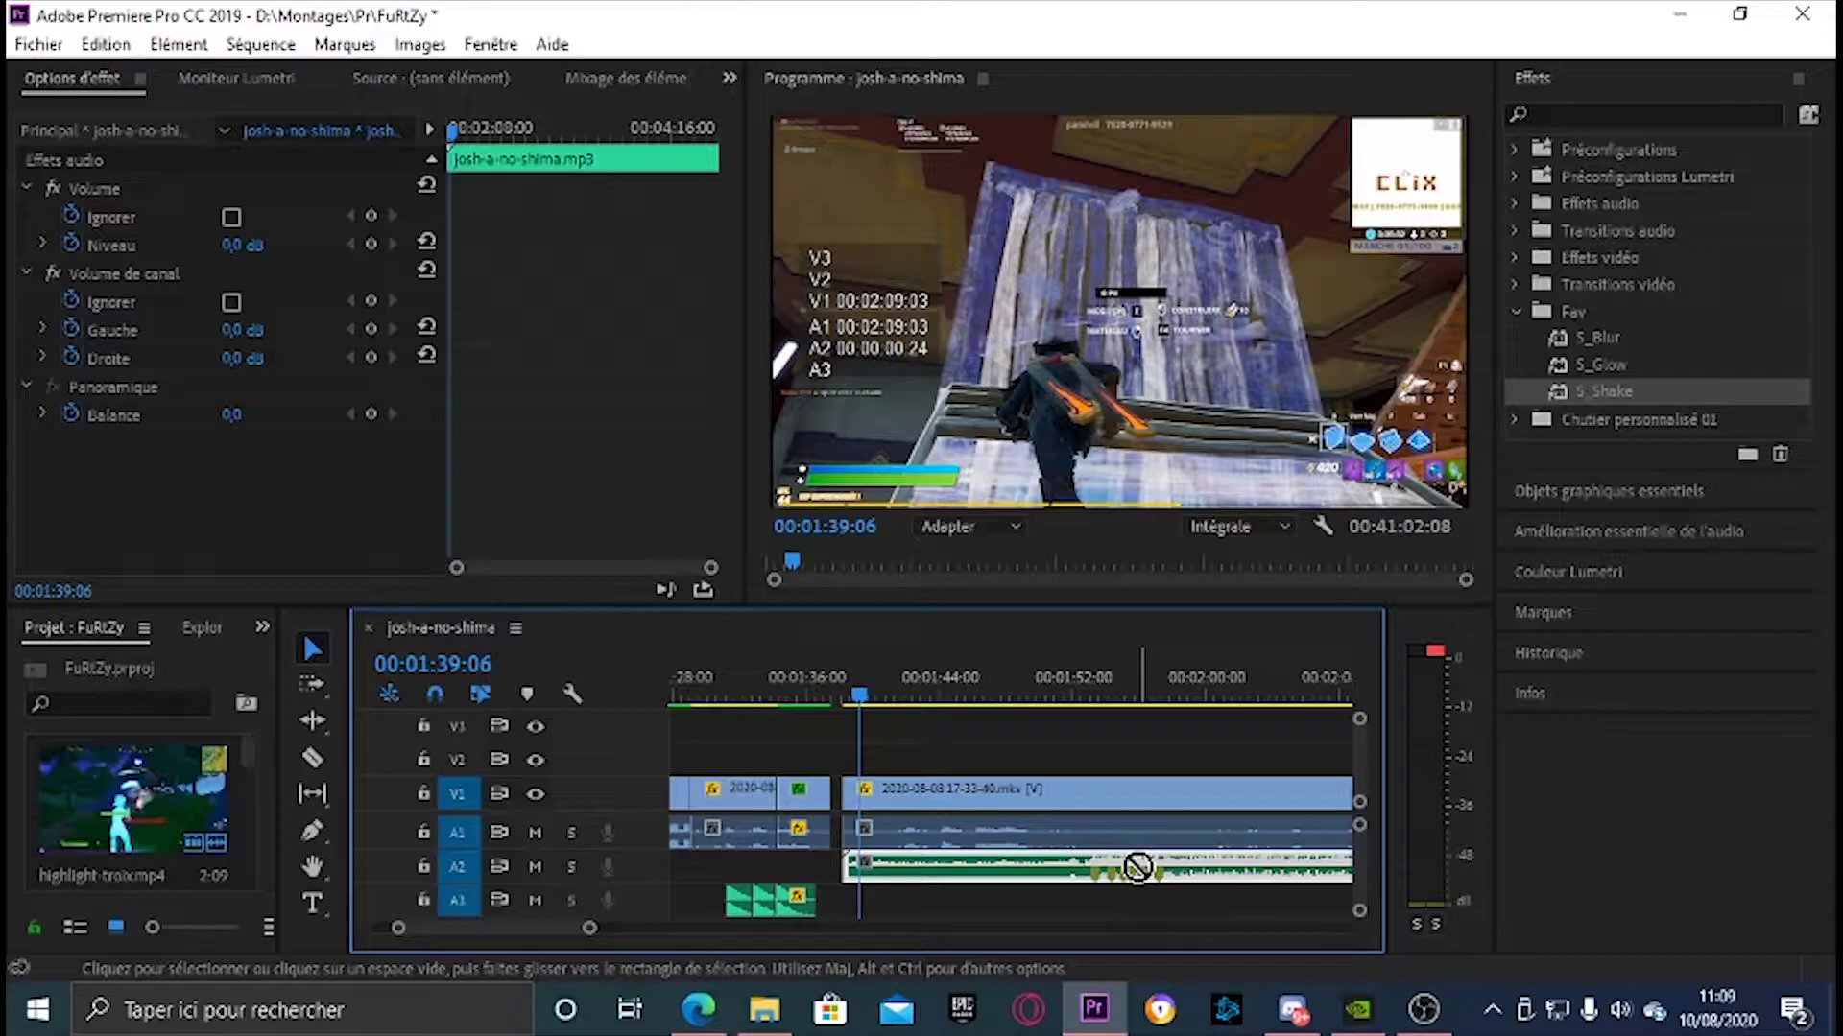
# Mark the kill in the gameplay clip at 00:01:44:04 and shift the footage so that marker lines up with the first music marker
pyautogui.press('space')
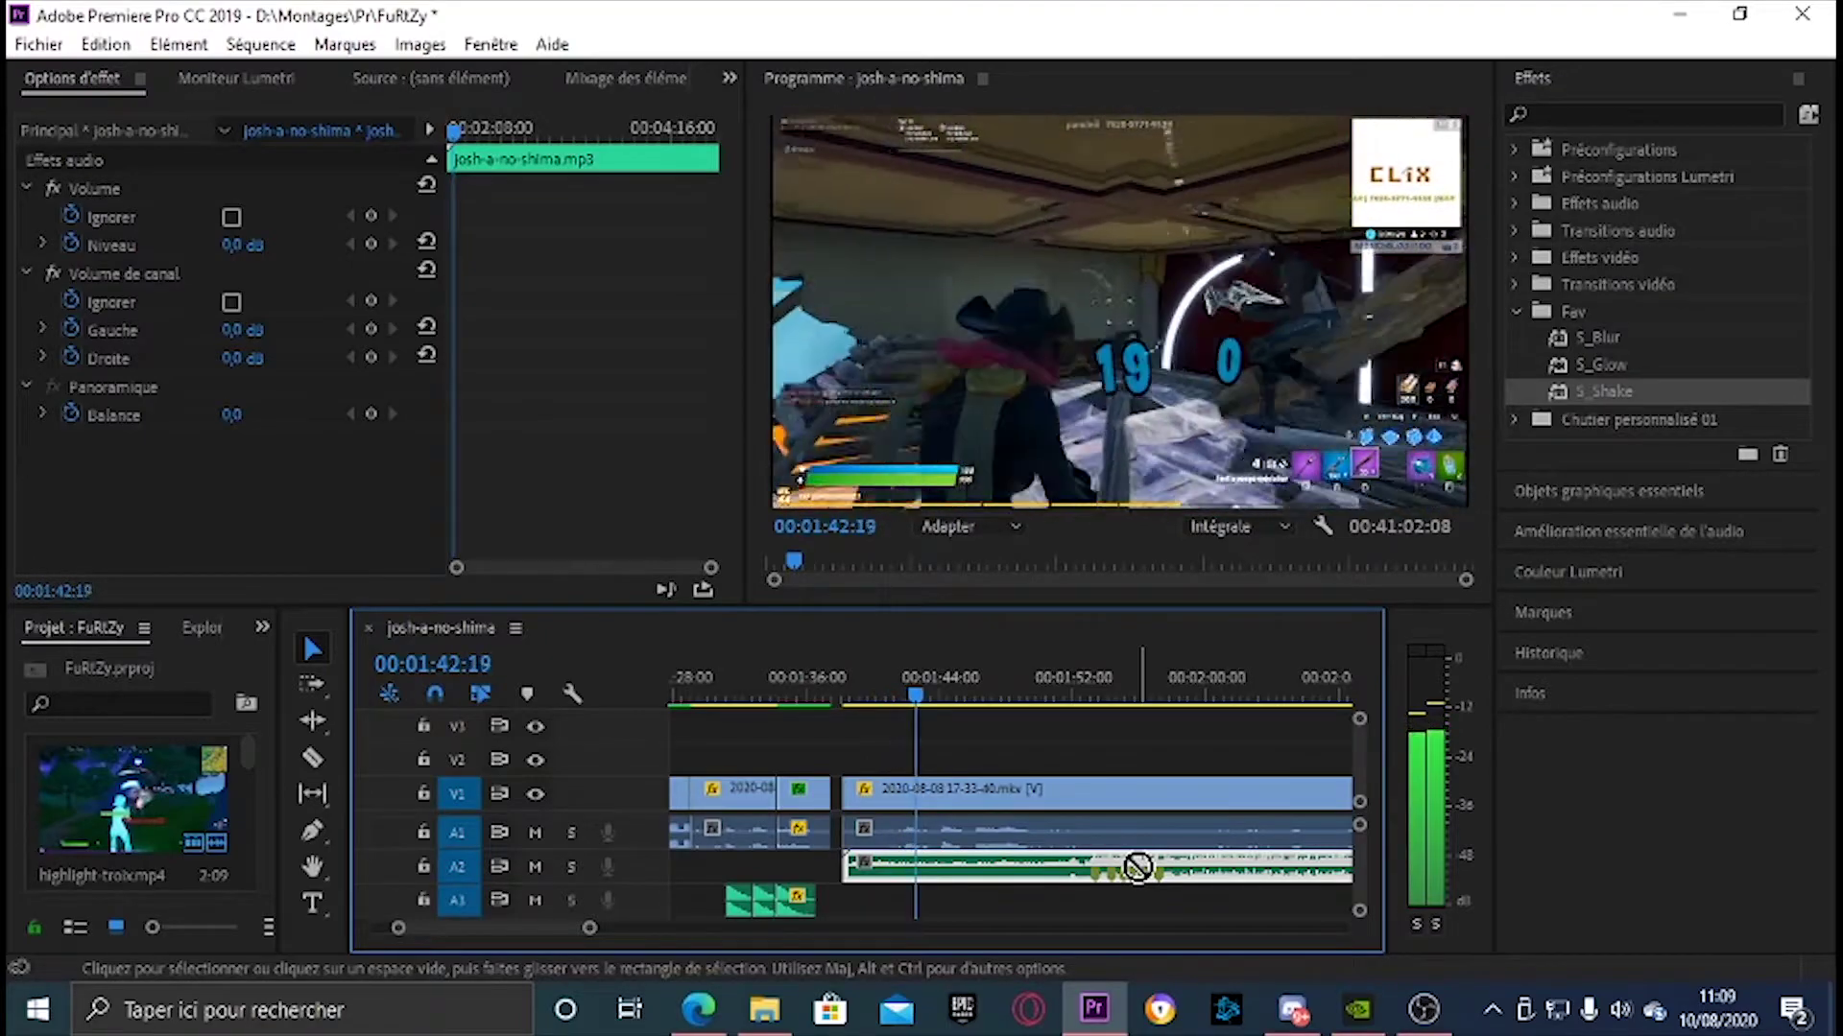
pyautogui.press('space')
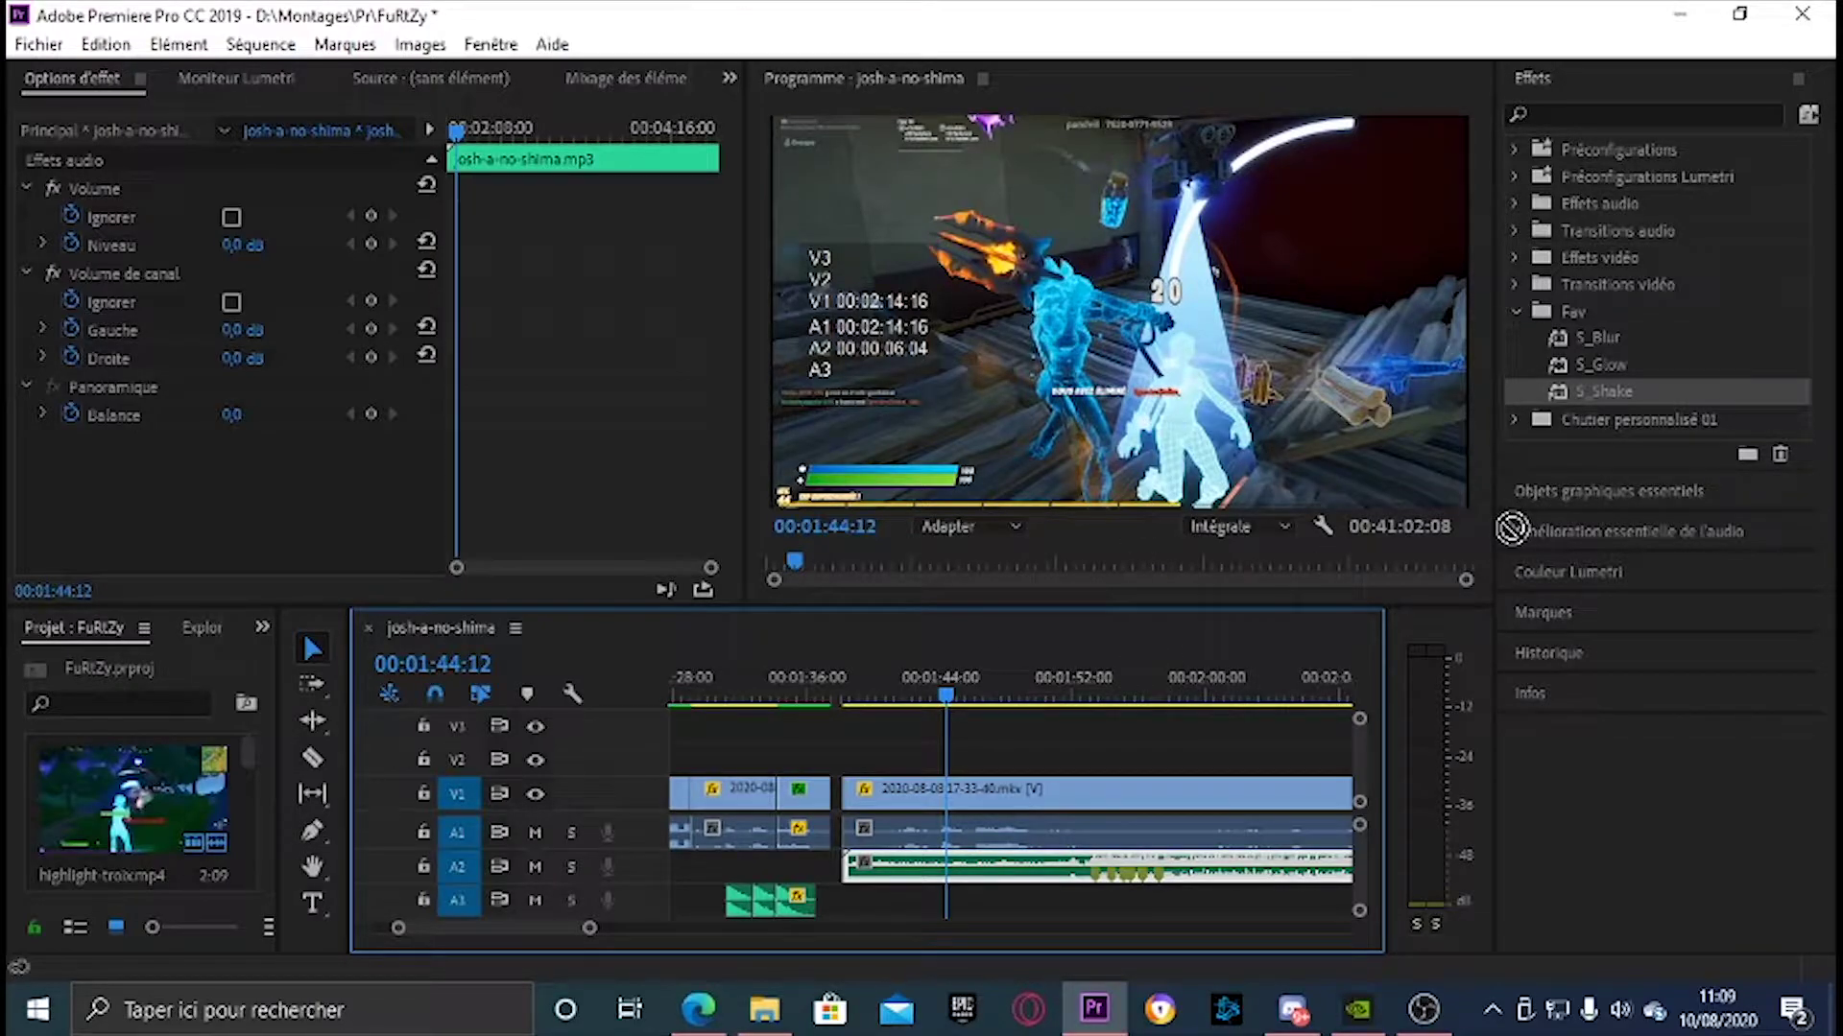
pyautogui.press('space')
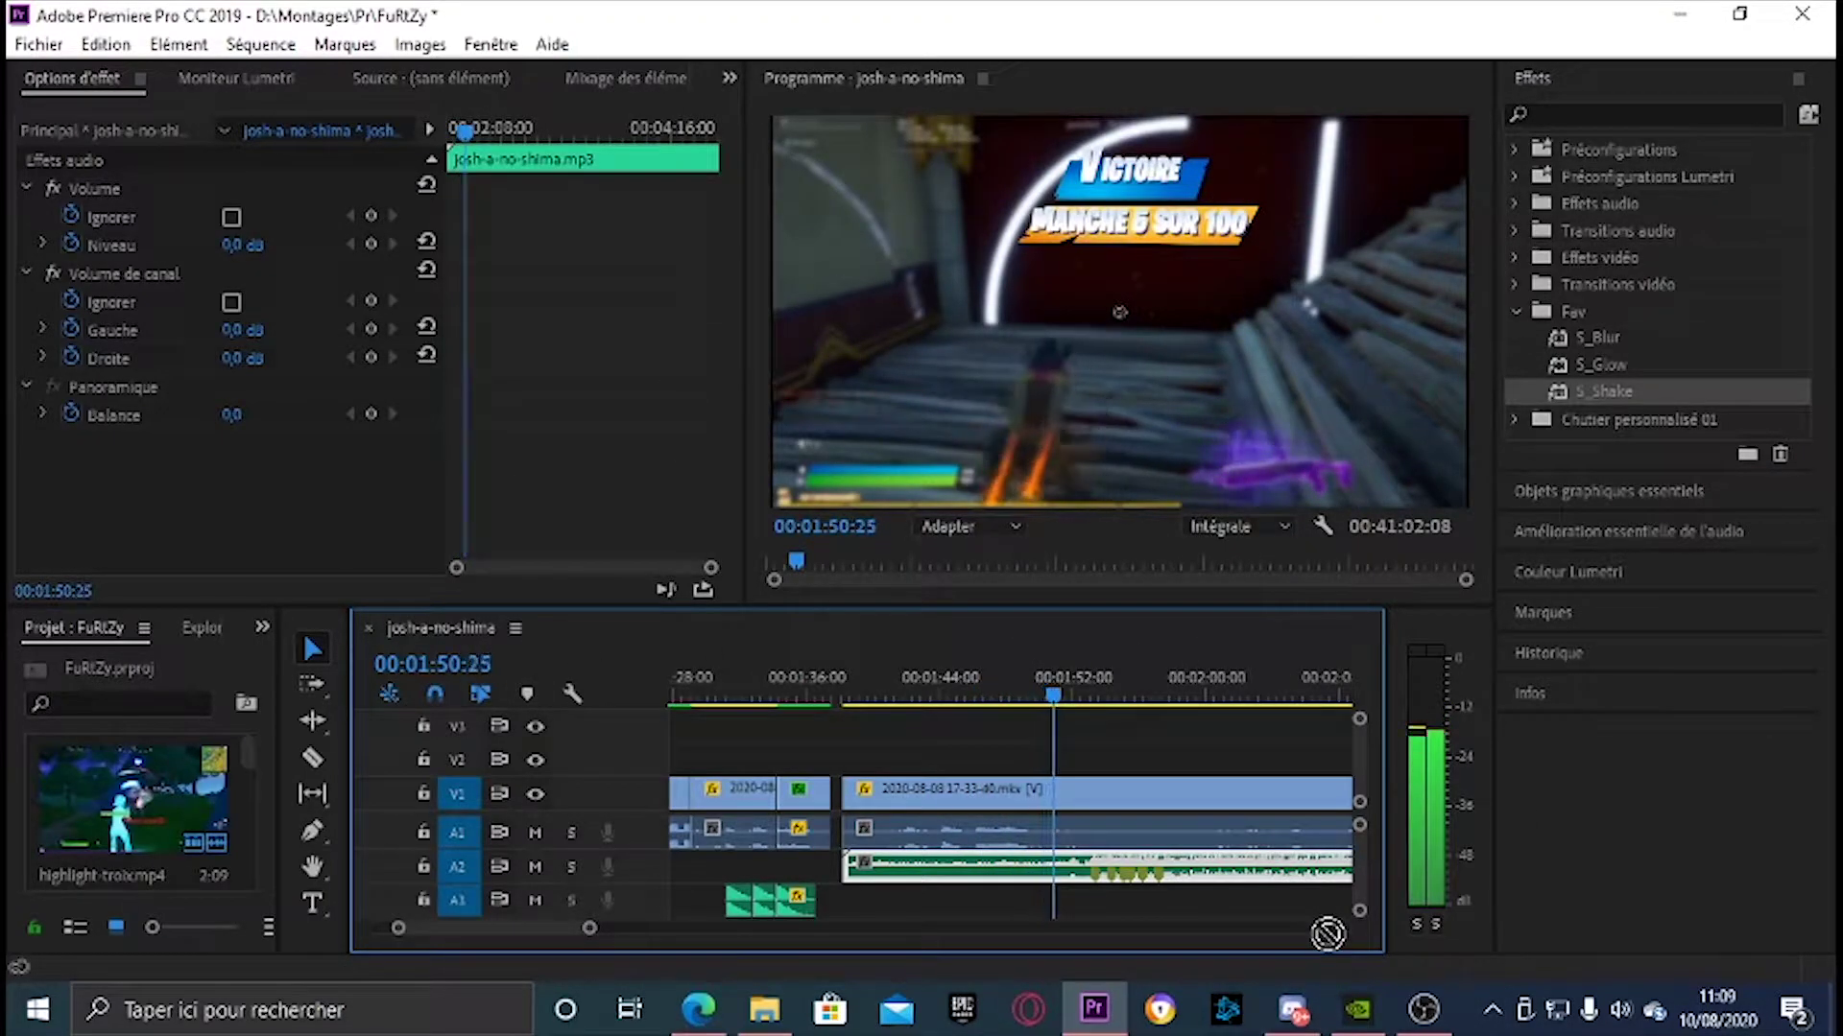
pyautogui.press('space')
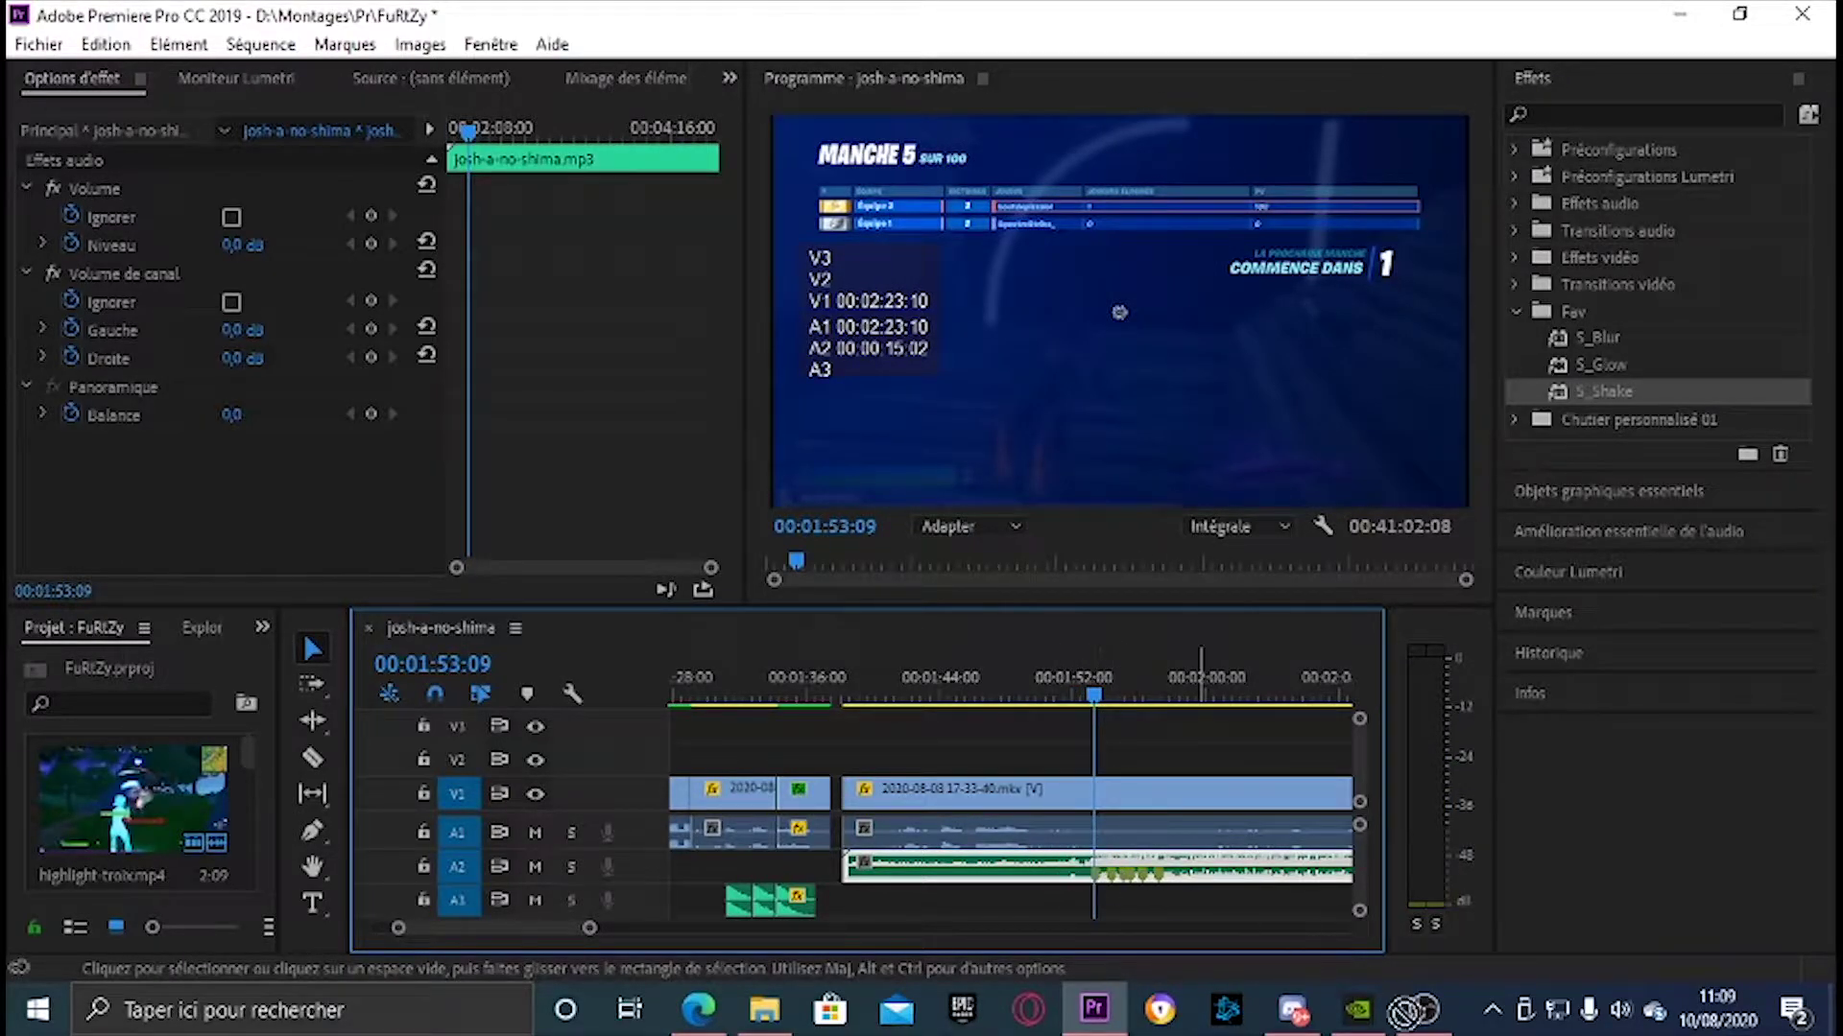
pyautogui.click(1203, 785)
pyautogui.click(1217, 867)
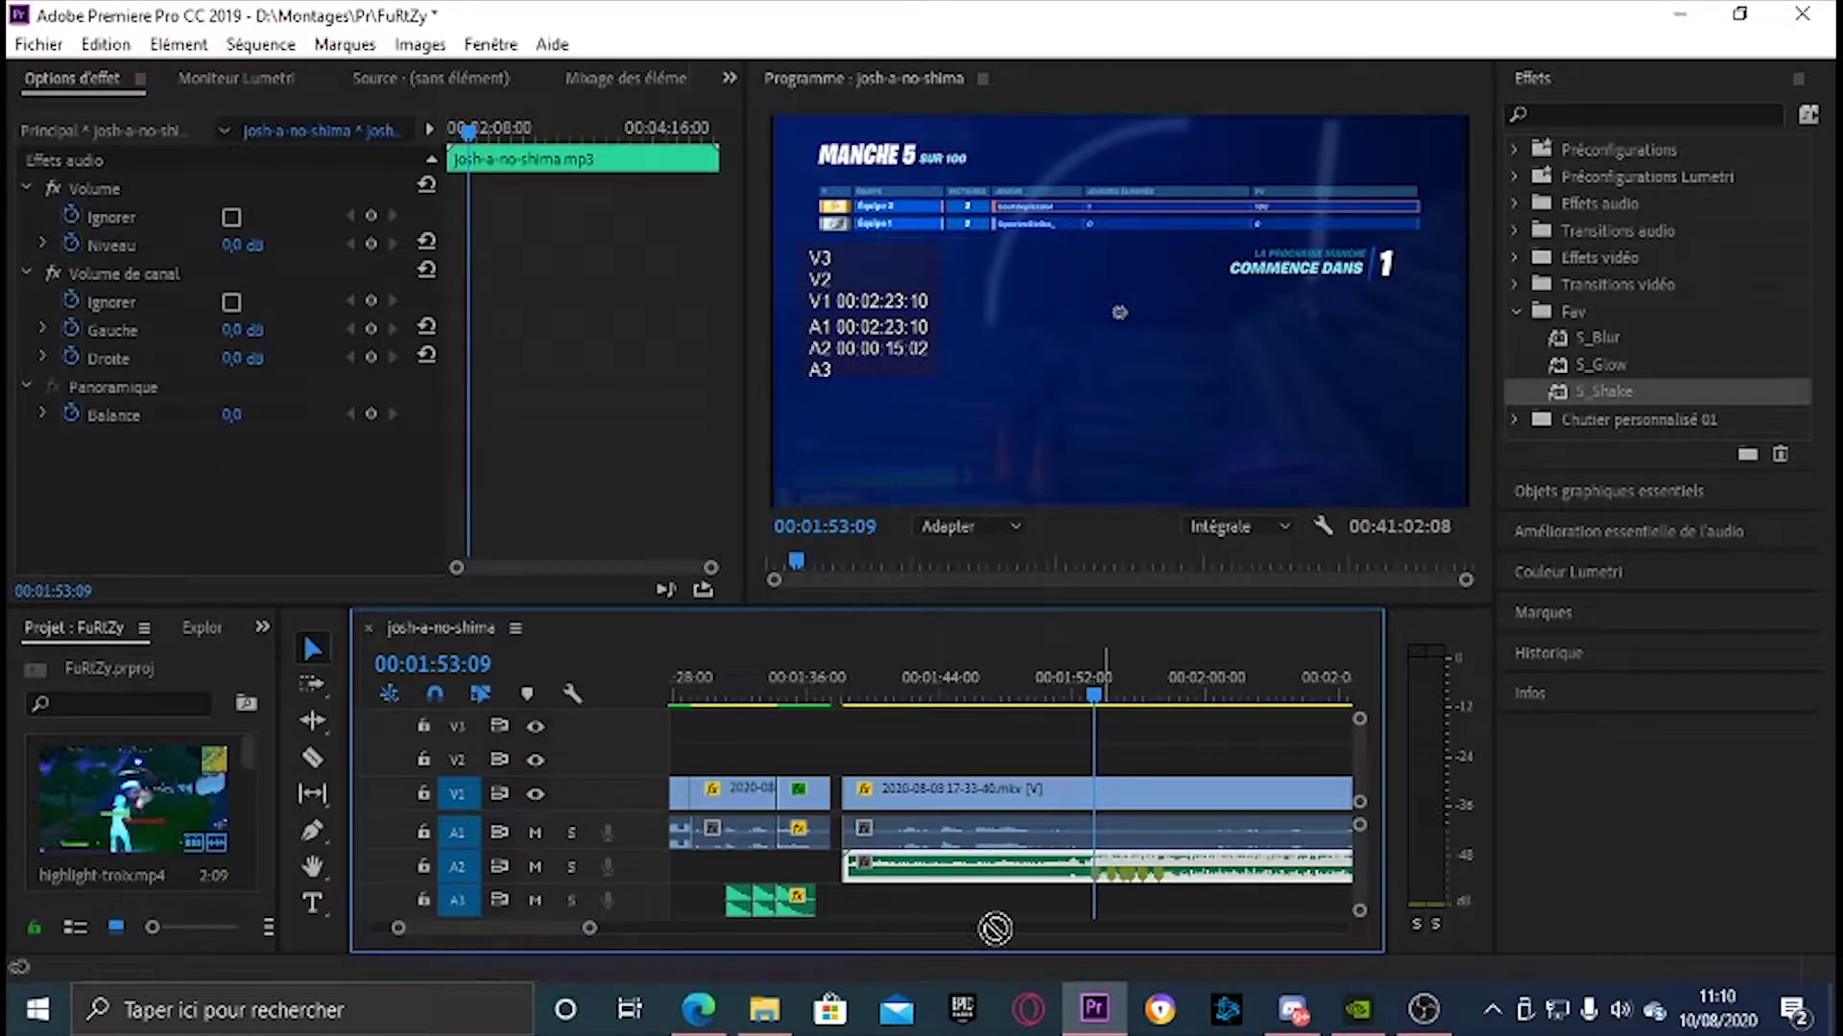
pyautogui.moveTo(1093, 690); pyautogui.dragTo(925, 698)
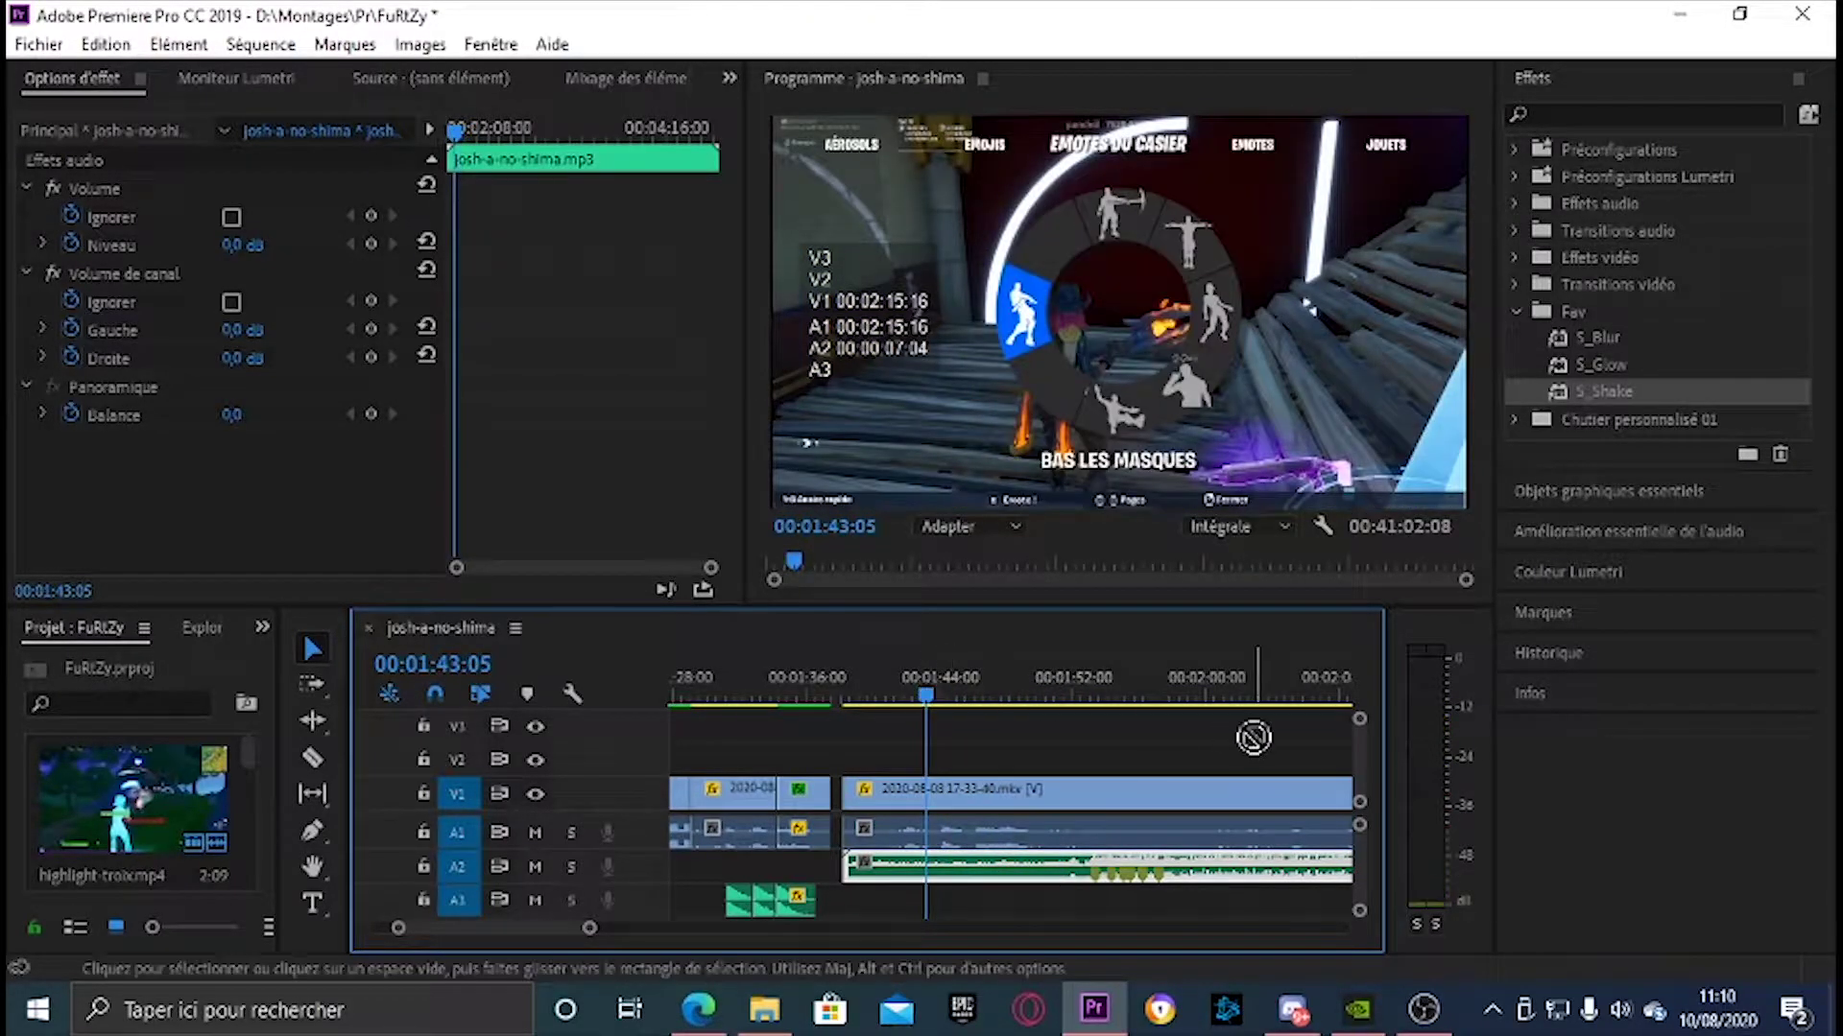
pyautogui.click(942, 692)
pyautogui.click(1062, 794)
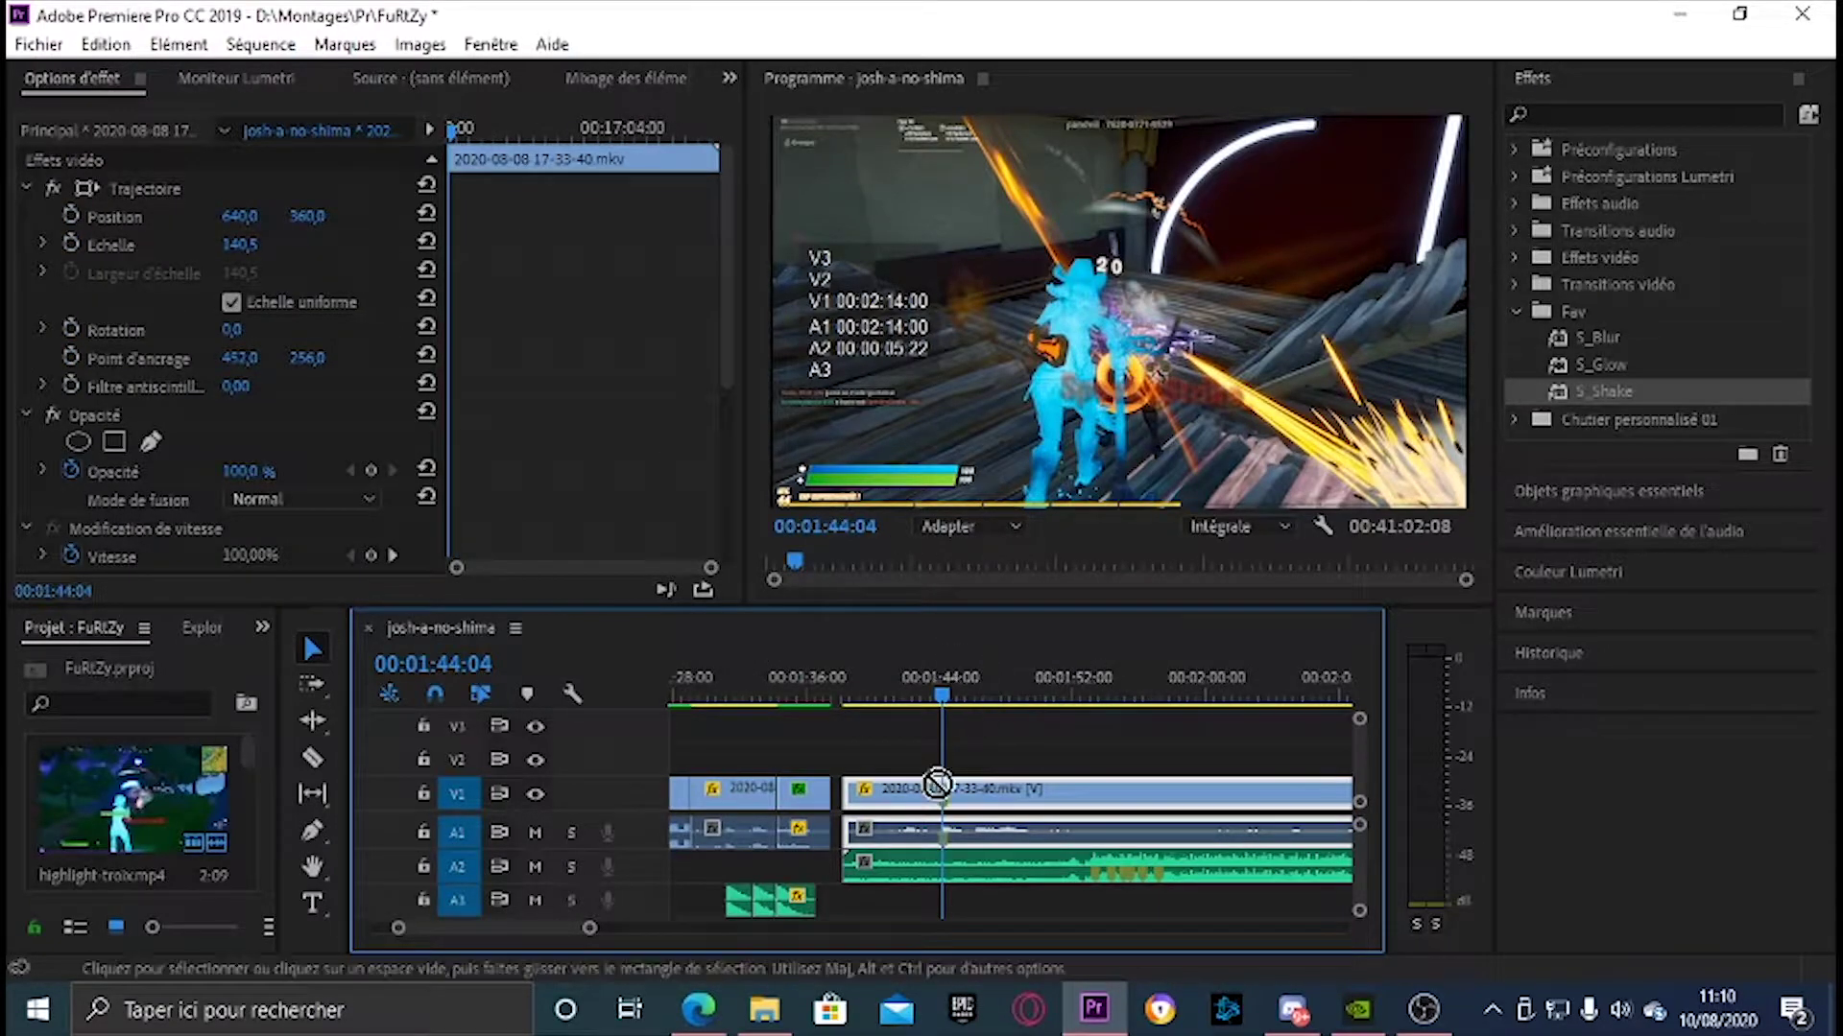
pyautogui.moveTo(1020, 793); pyautogui.dragTo(852, 798)
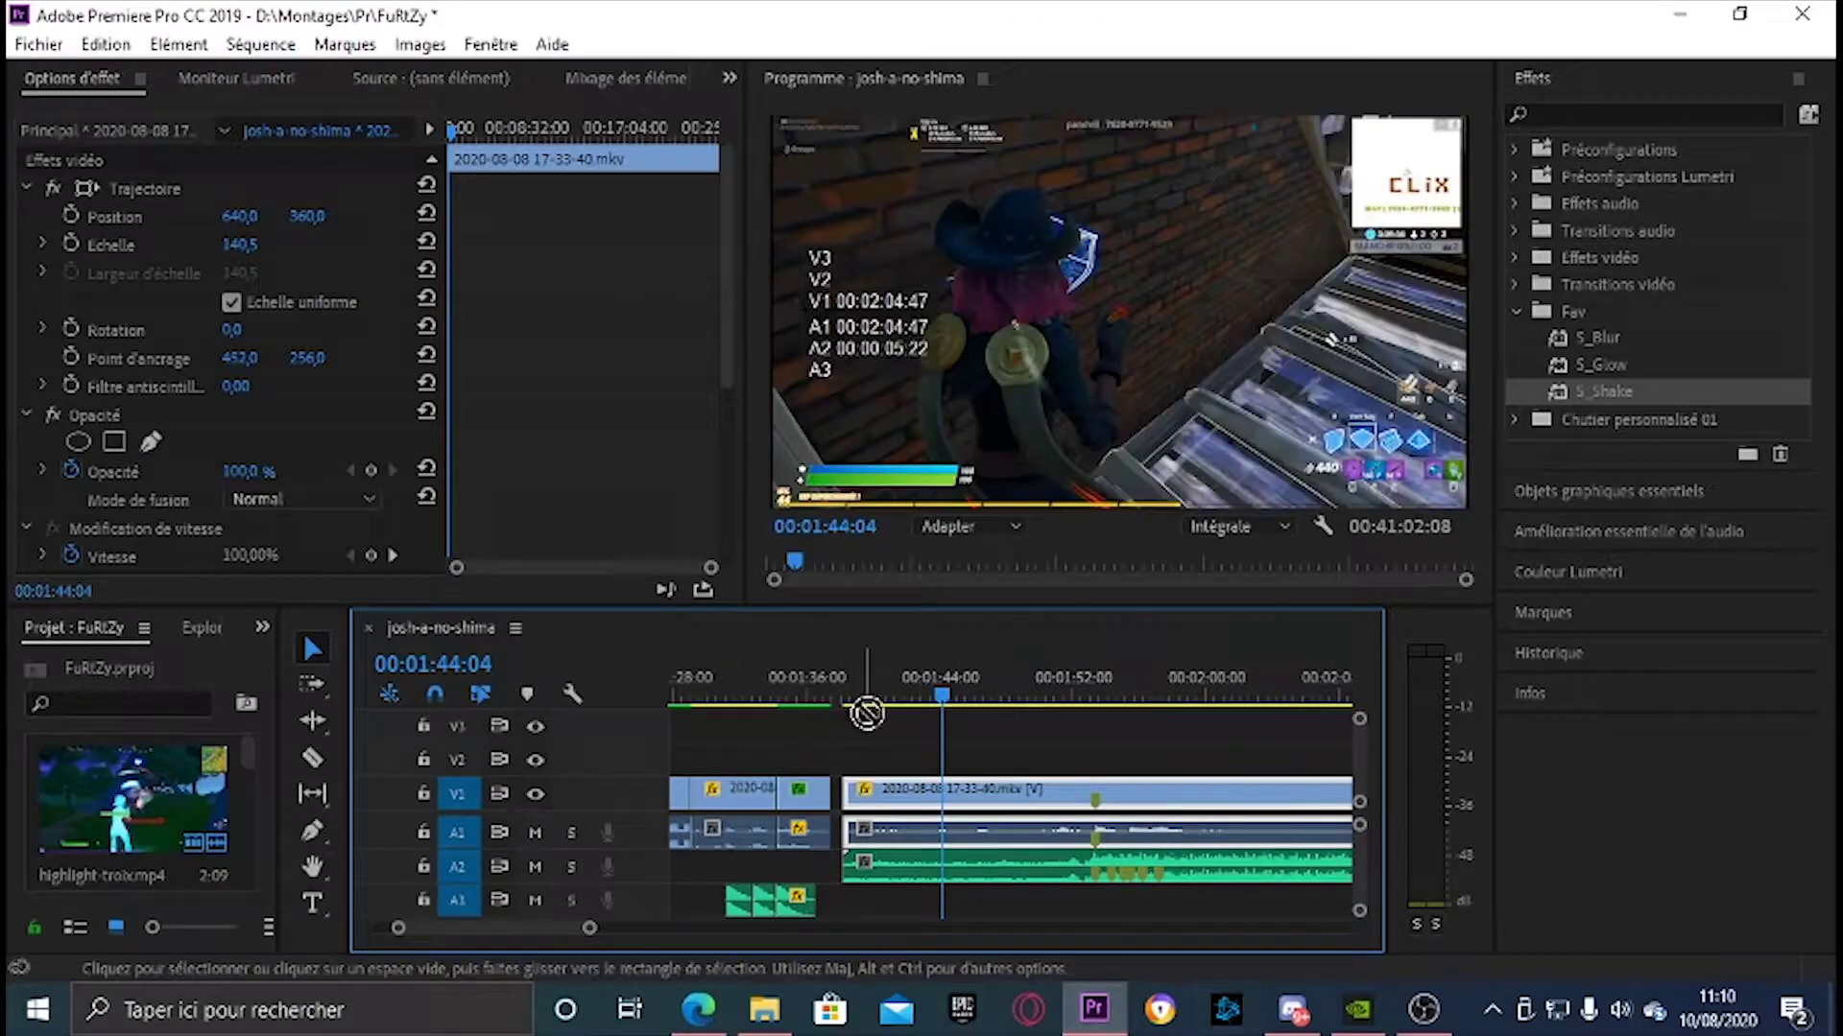
# Play the gameplay clip from near its start to check the kill's sync with the music, adjusting the system volume
pyautogui.moveTo(941, 698); pyautogui.dragTo(859, 704)
pyautogui.press('space')
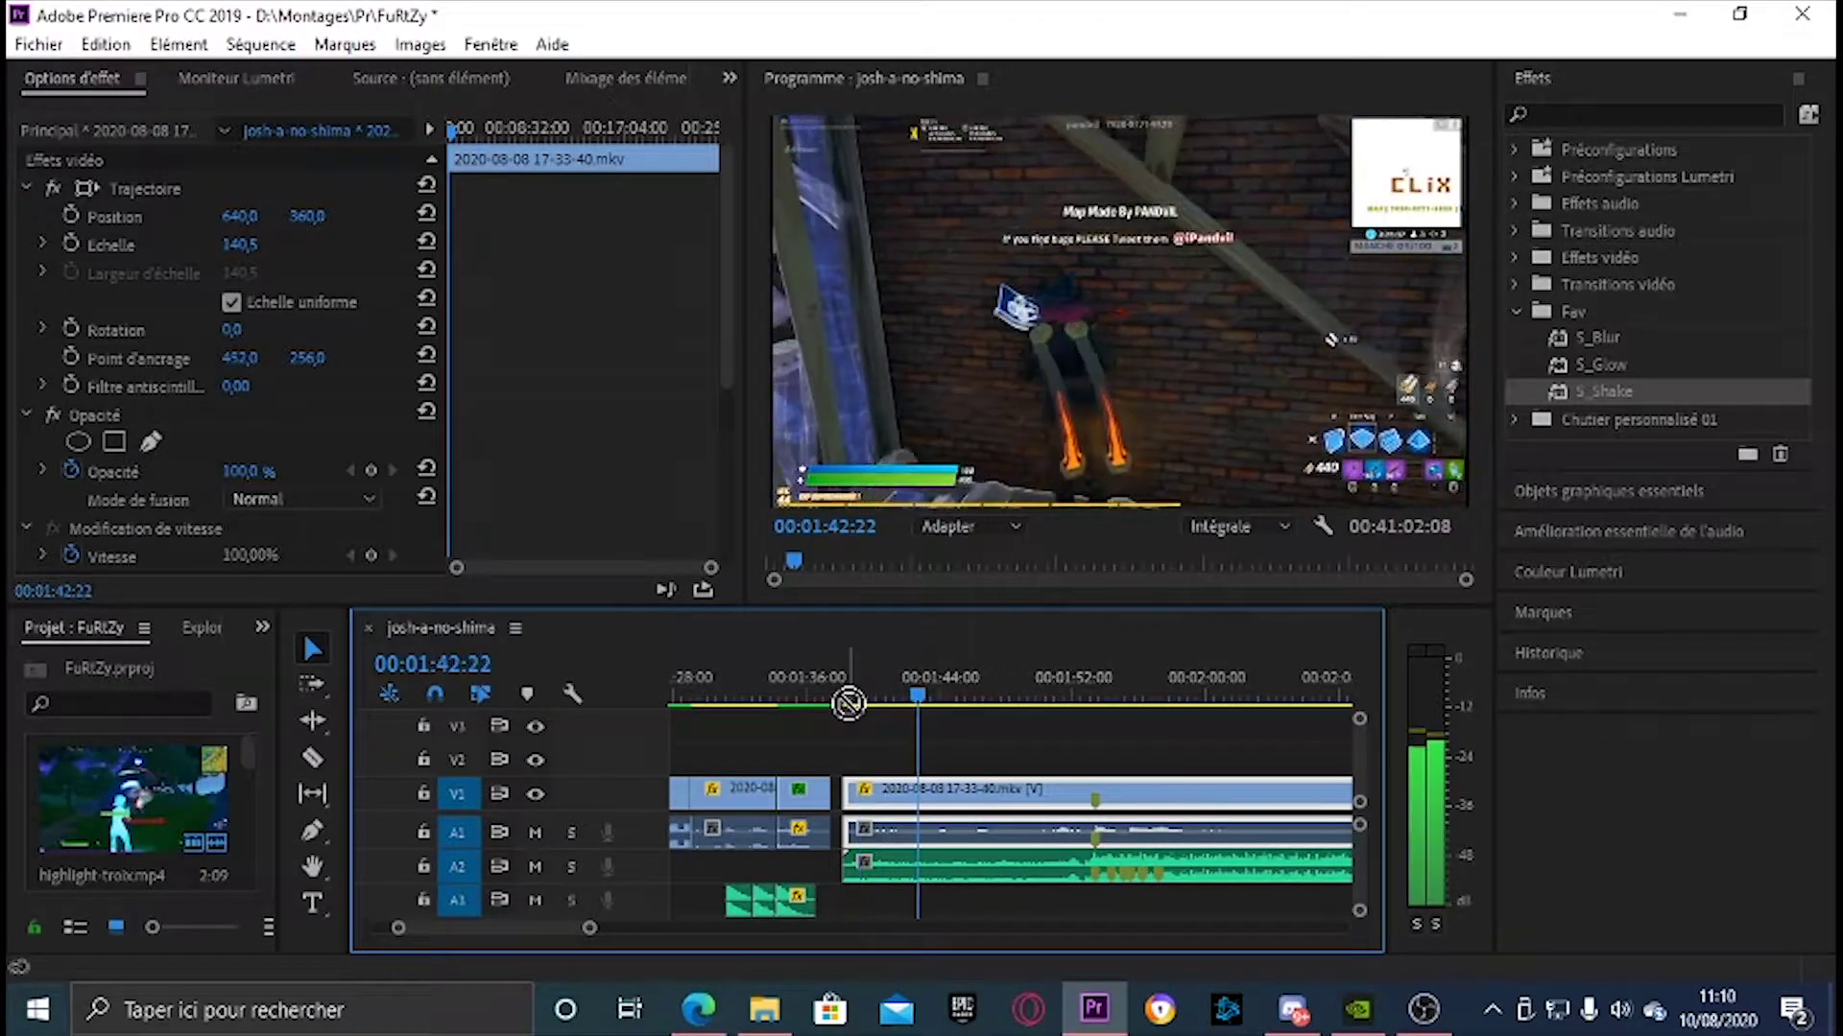
pyautogui.click(1622, 1010)
pyautogui.moveTo(1628, 946)
pyautogui.mouseDown()
pyautogui.moveTo(1650, 973)
pyautogui.moveTo(1657, 947)
pyautogui.mouseUp()
pyautogui.click(1687, 825)
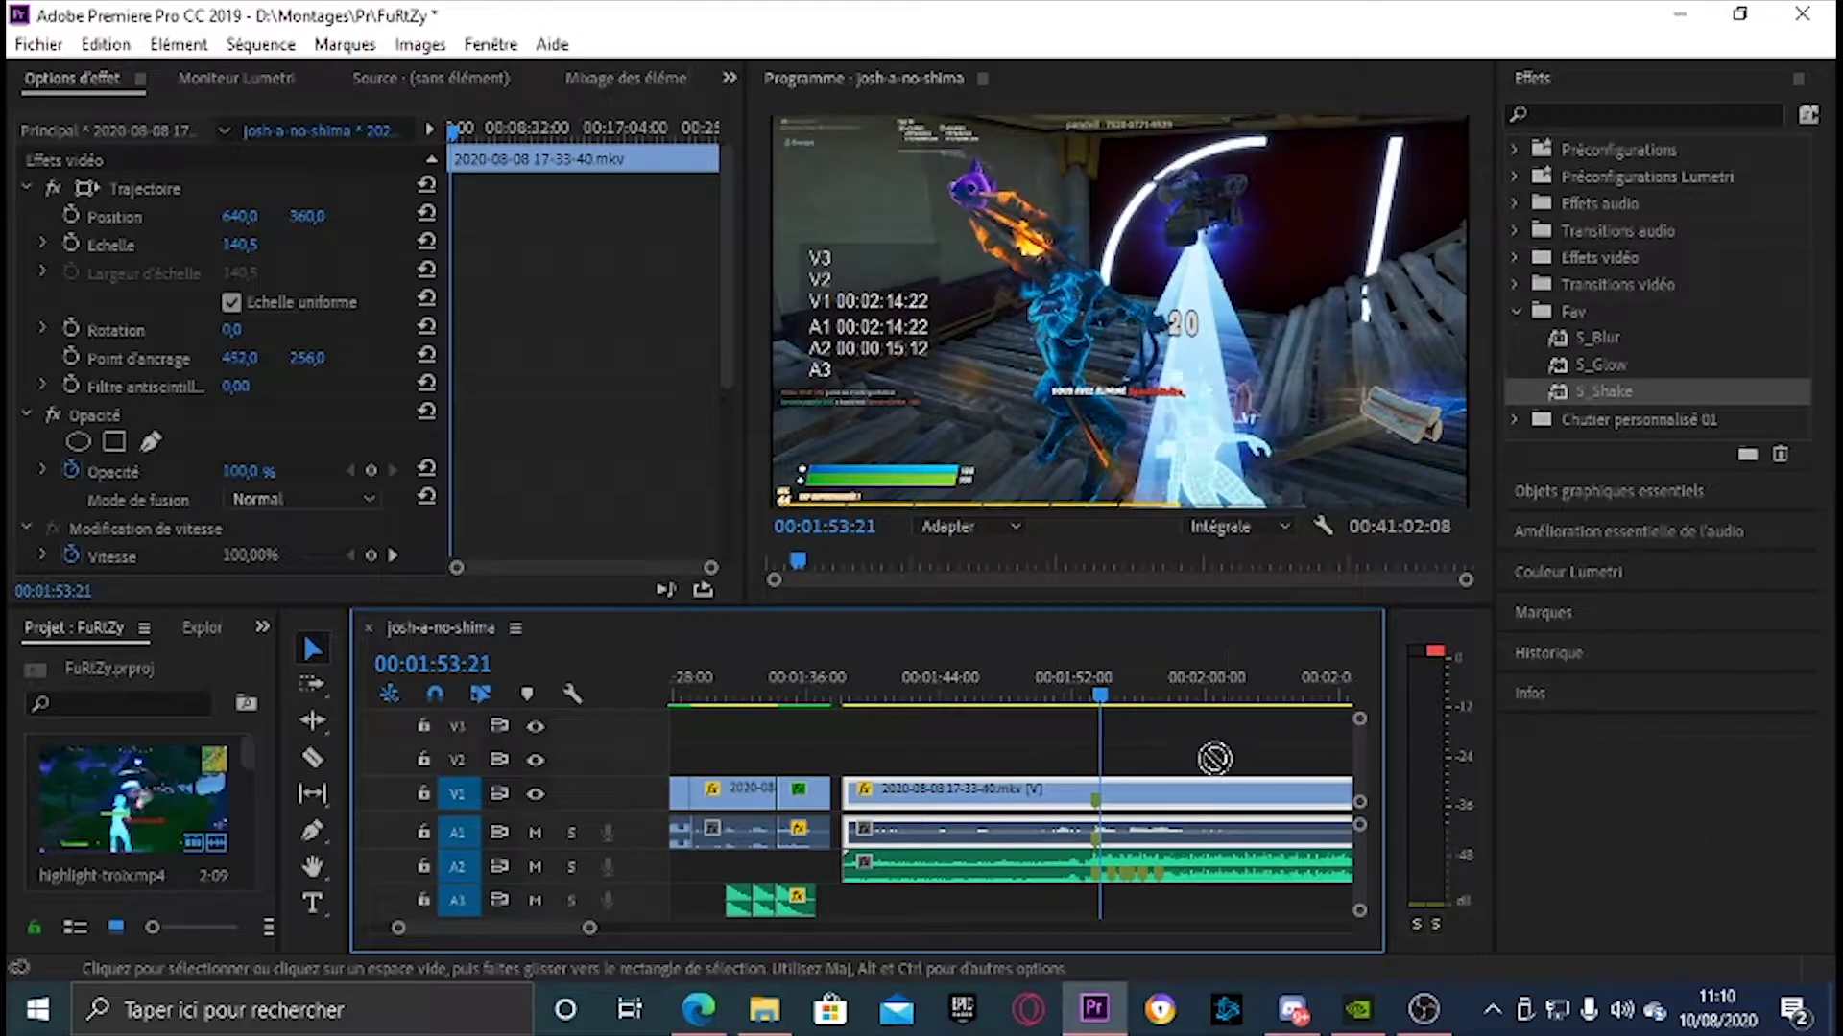
# Split the gameplay clip on V1 with the Razor tool at its kill marker, in line with the first music marker
pyautogui.moveTo(1103, 695)
pyautogui.mouseDown()
pyautogui.moveTo(1025, 695)
pyautogui.moveTo(1109, 695)
pyautogui.mouseUp()
pyautogui.scroll(-5, 1046, 825)
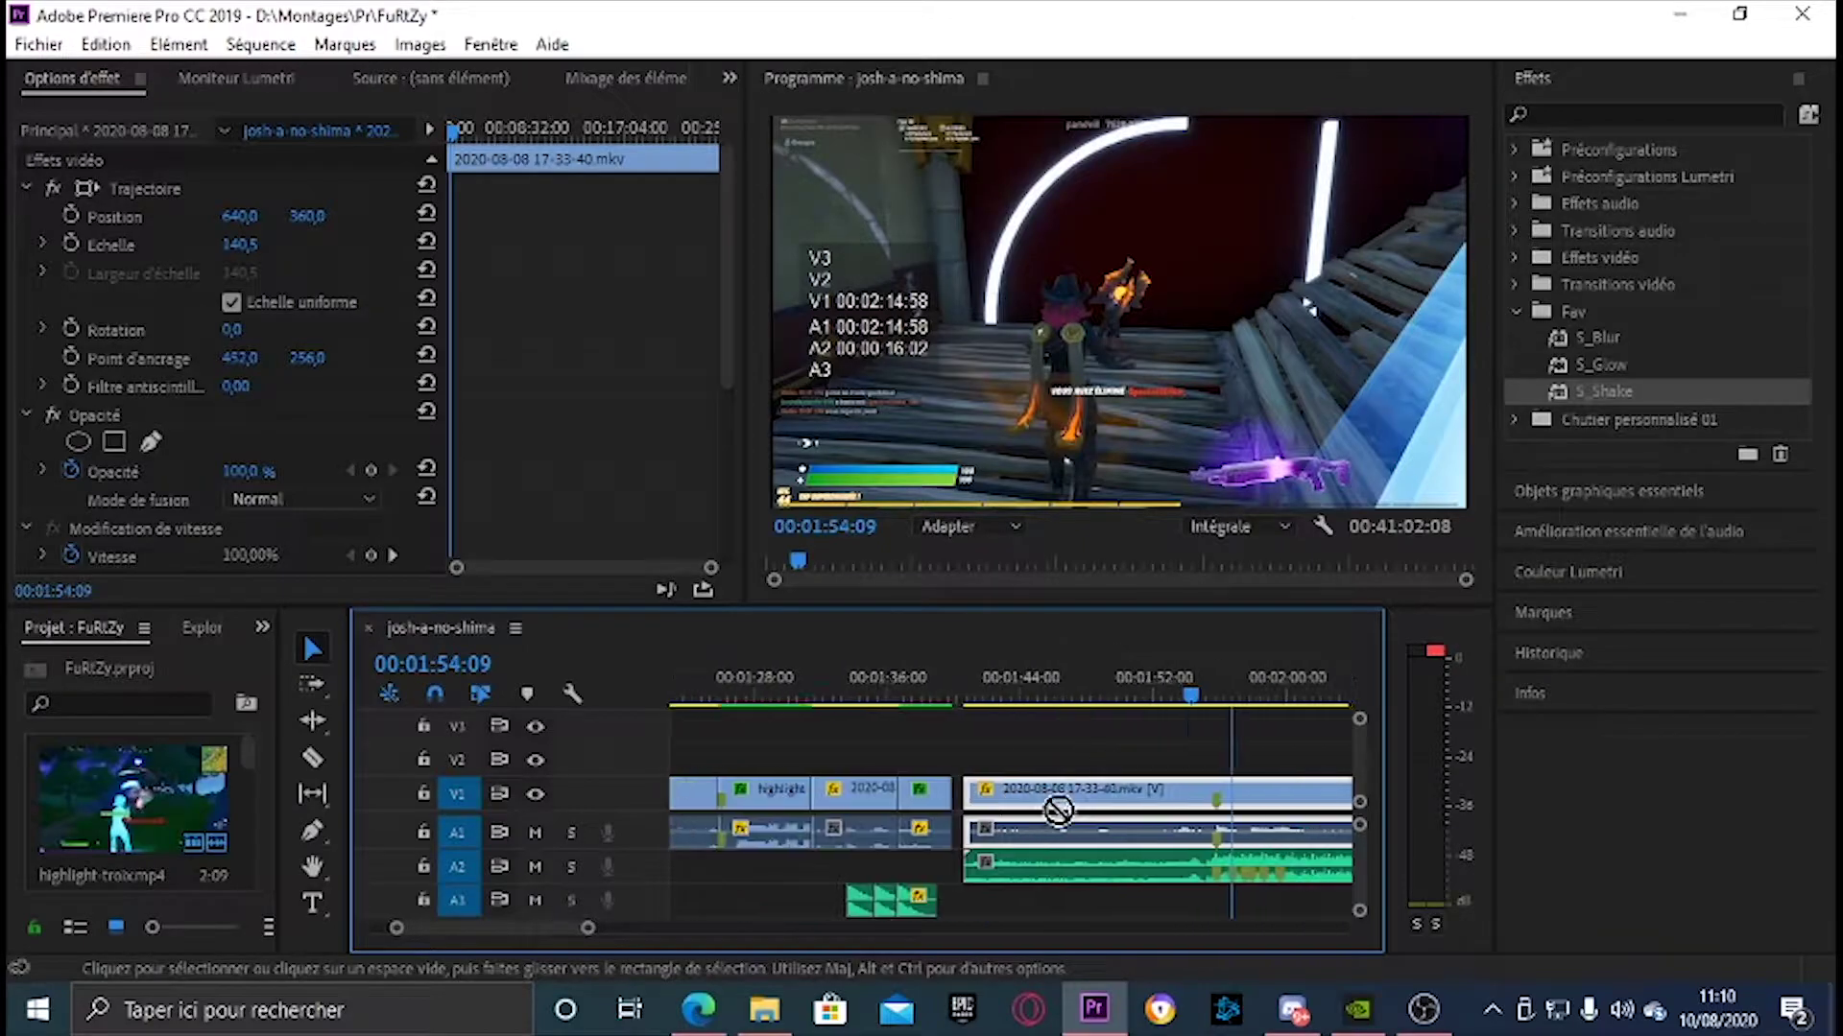
pyautogui.scroll(2, 1013, 860)
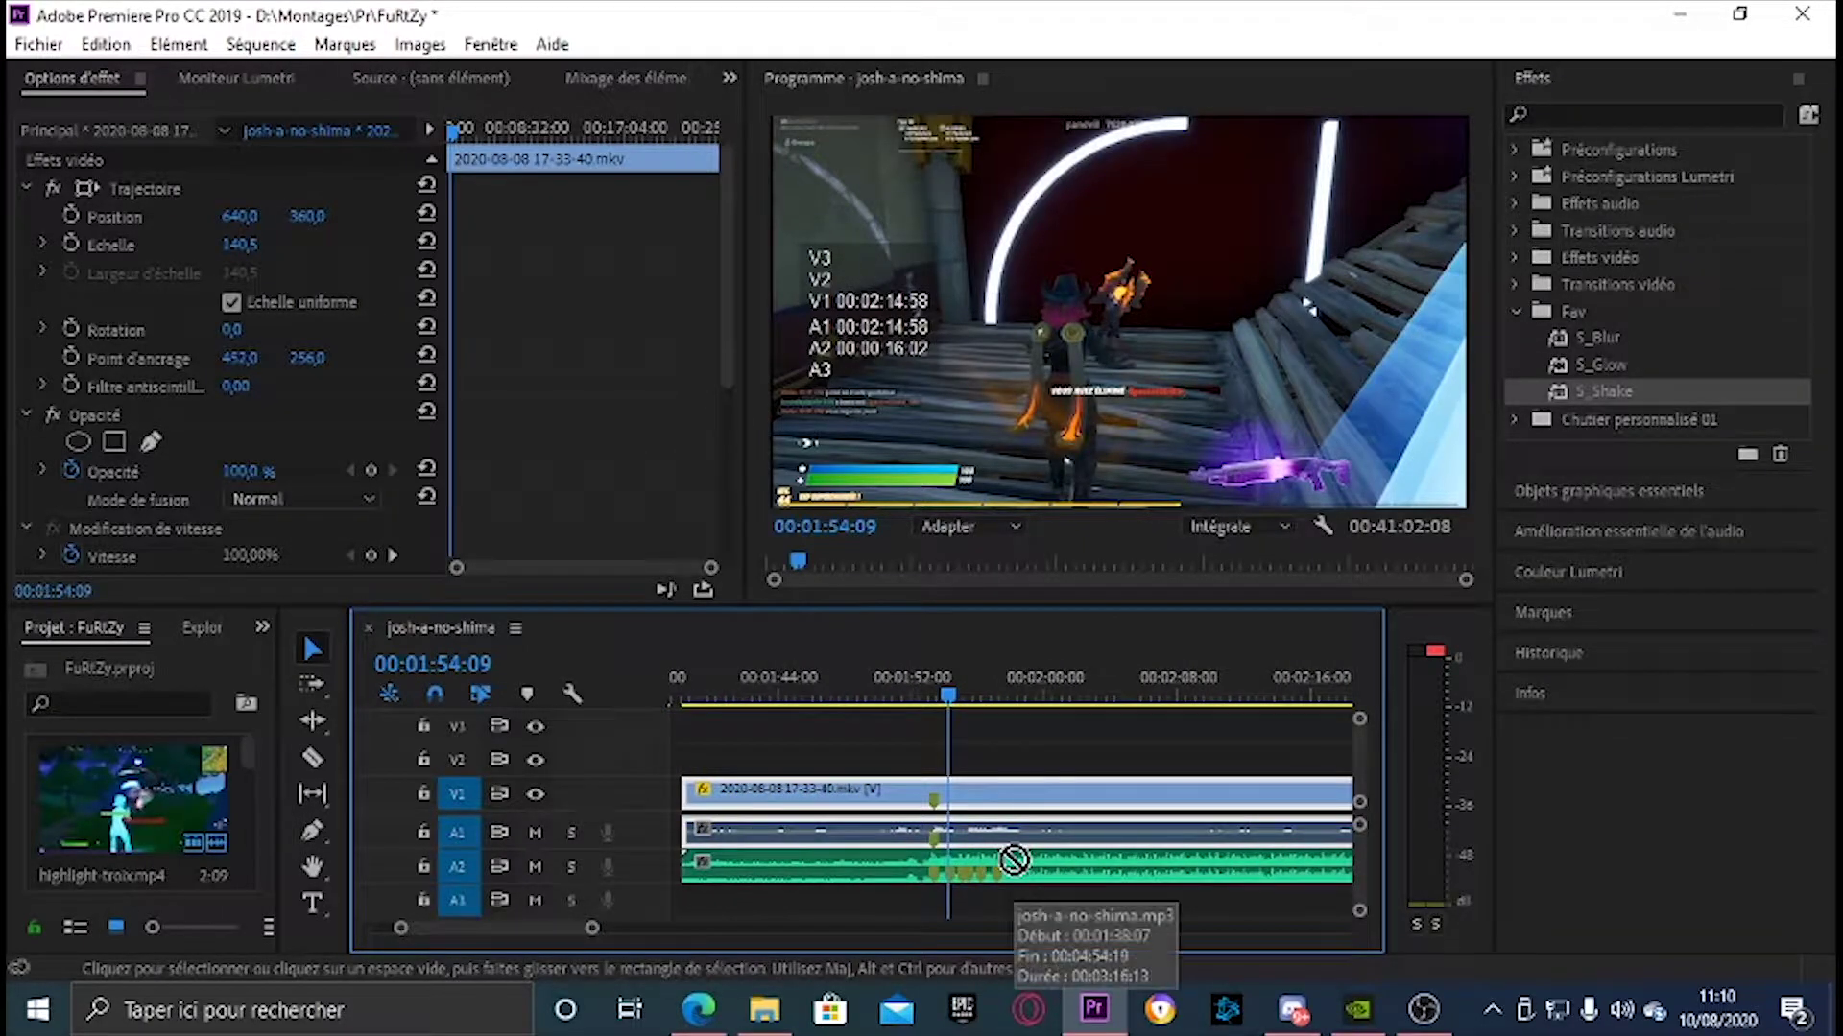
pyautogui.scroll(1, 1013, 860)
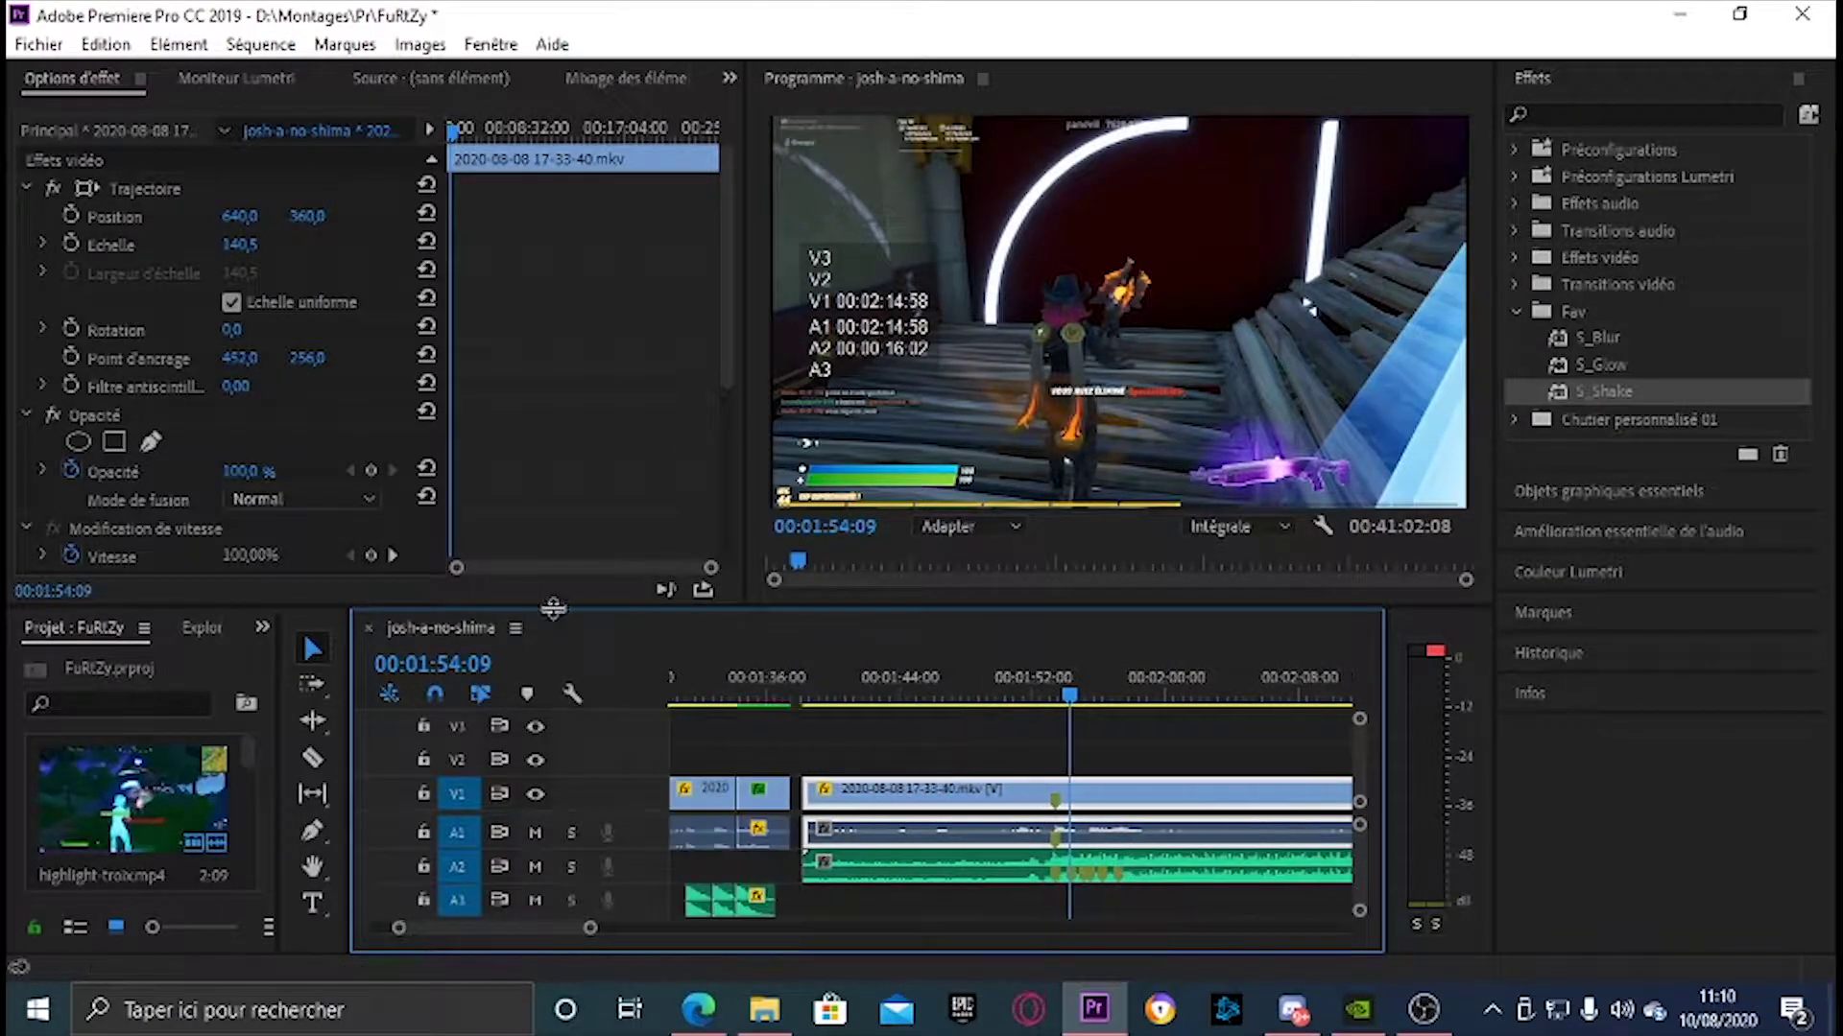
pyautogui.moveTo(1070, 698); pyautogui.dragTo(1054, 701)
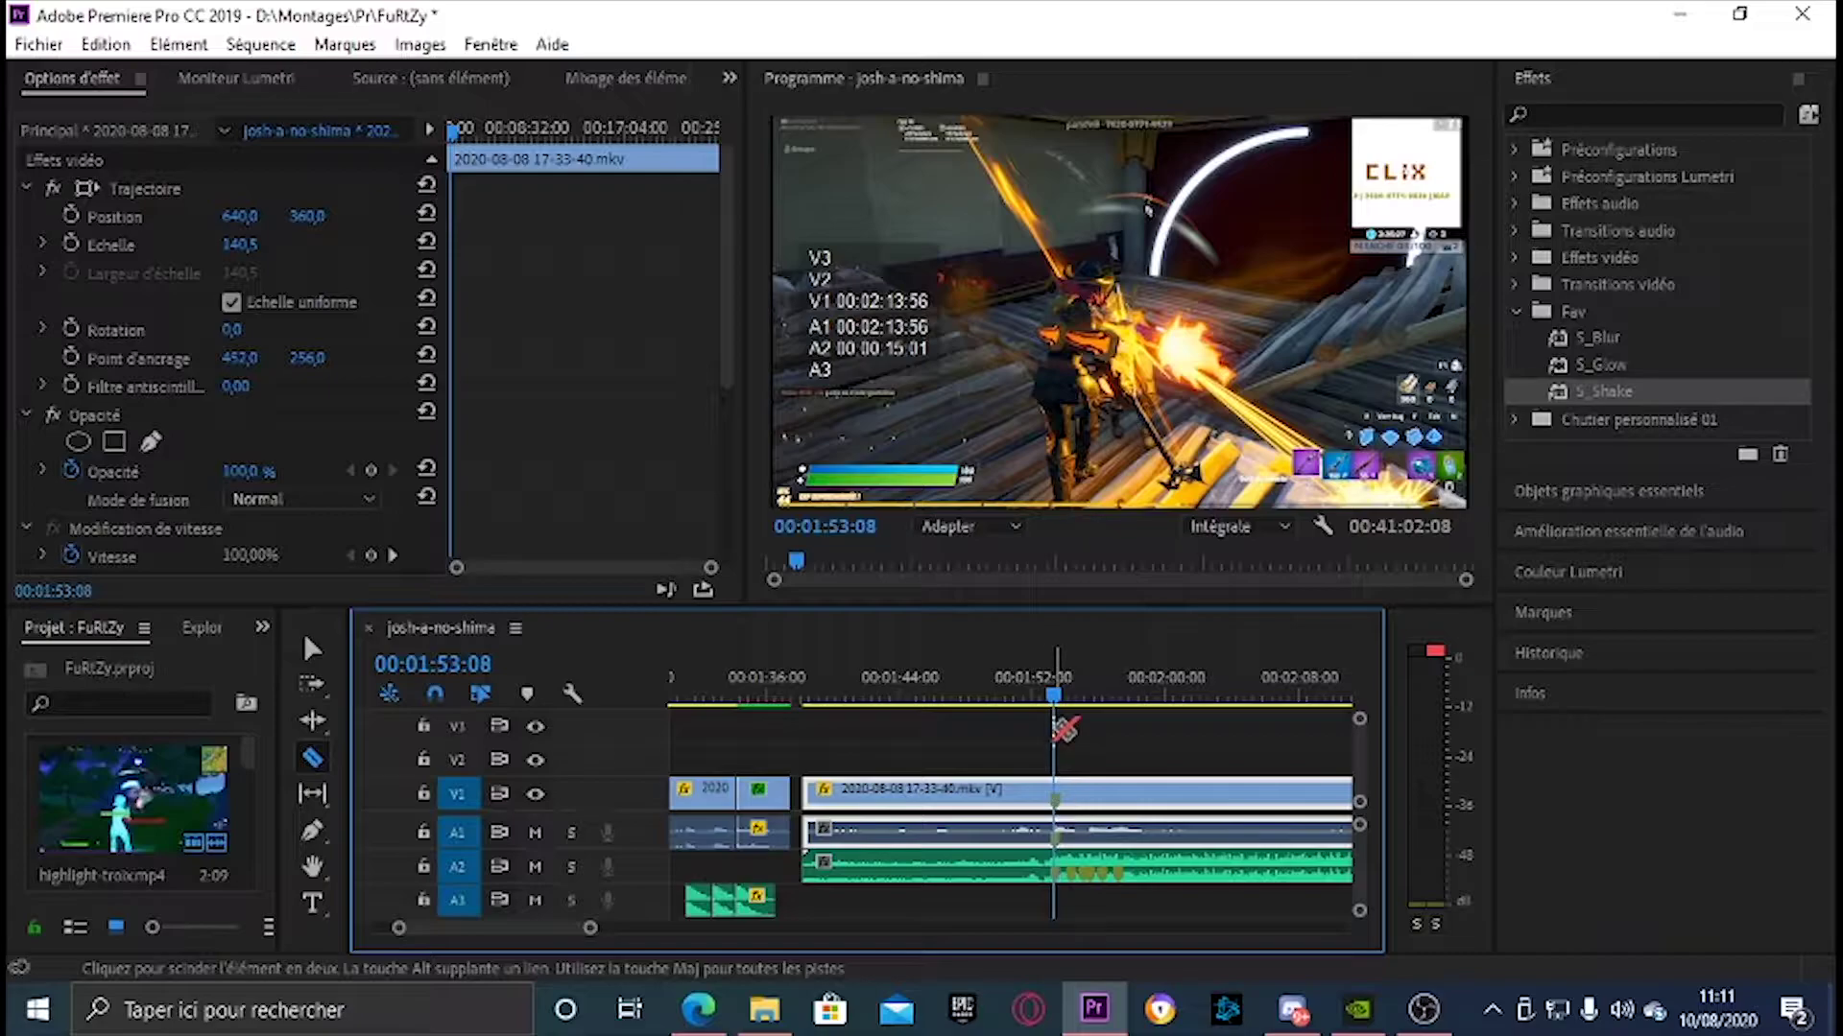
pyautogui.moveTo(1052, 683); pyautogui.dragTo(1034, 683)
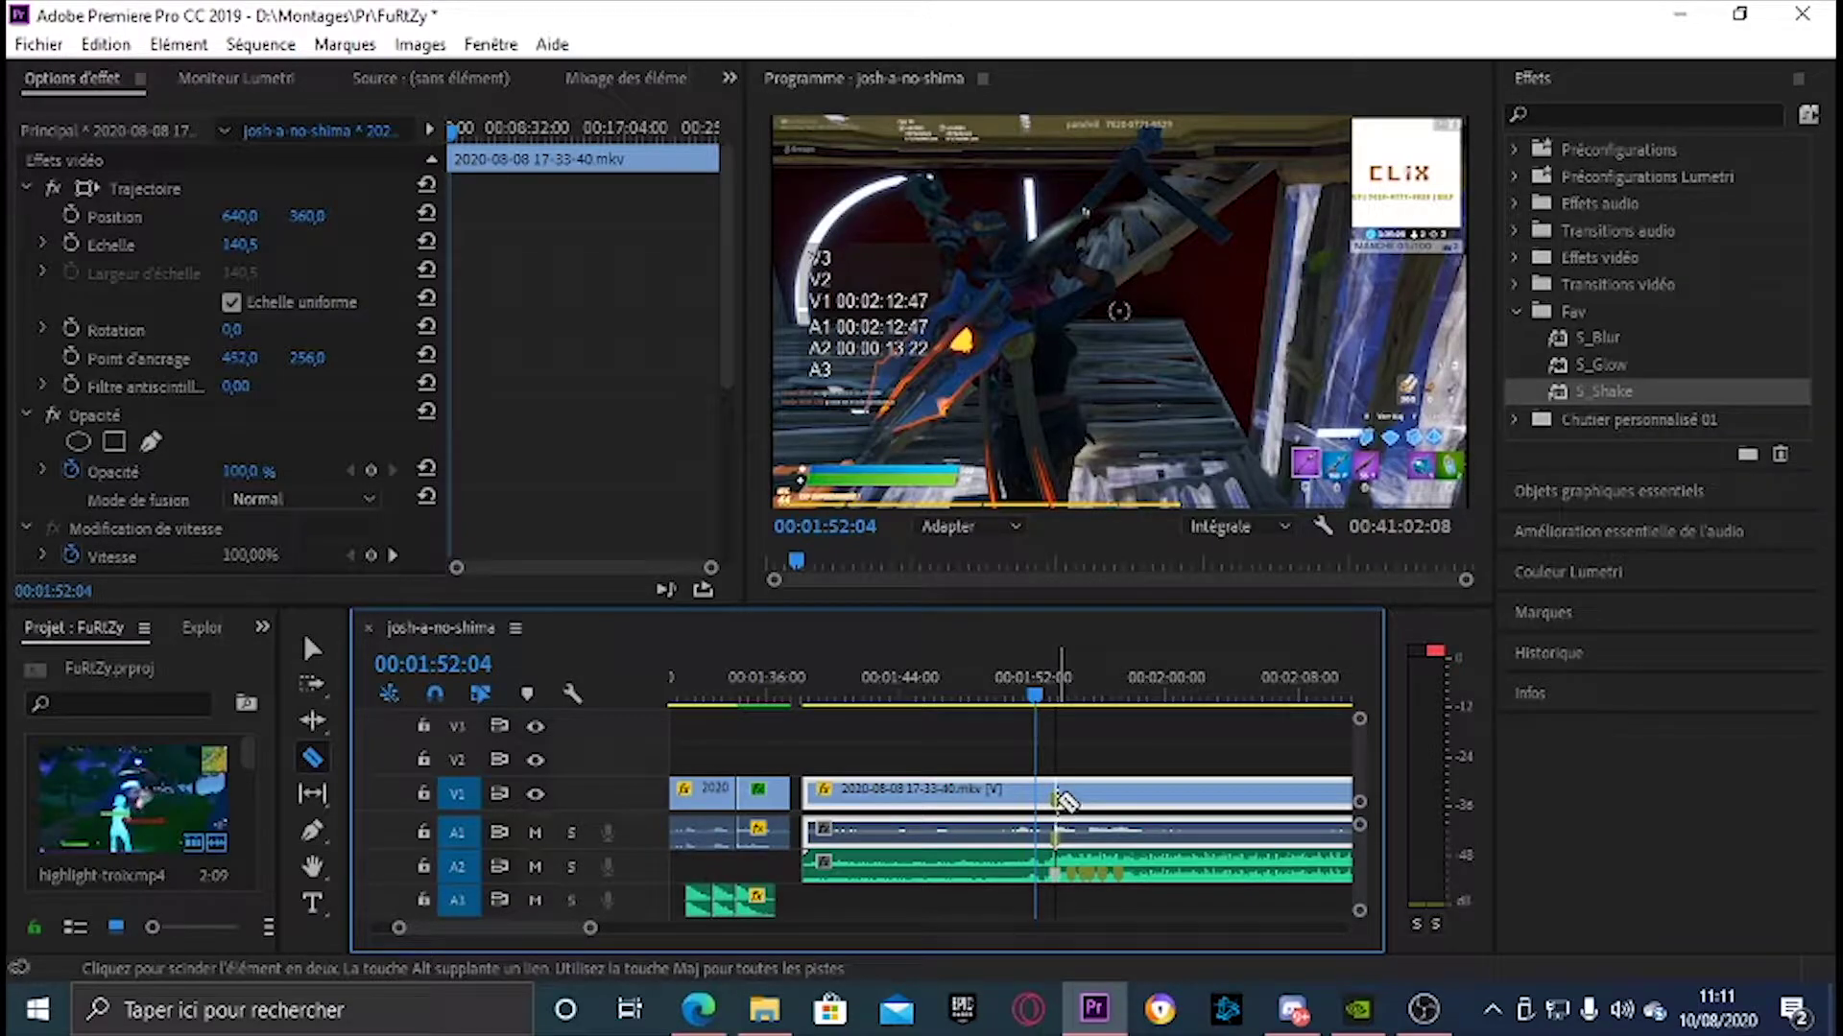
pyautogui.click(1056, 796)
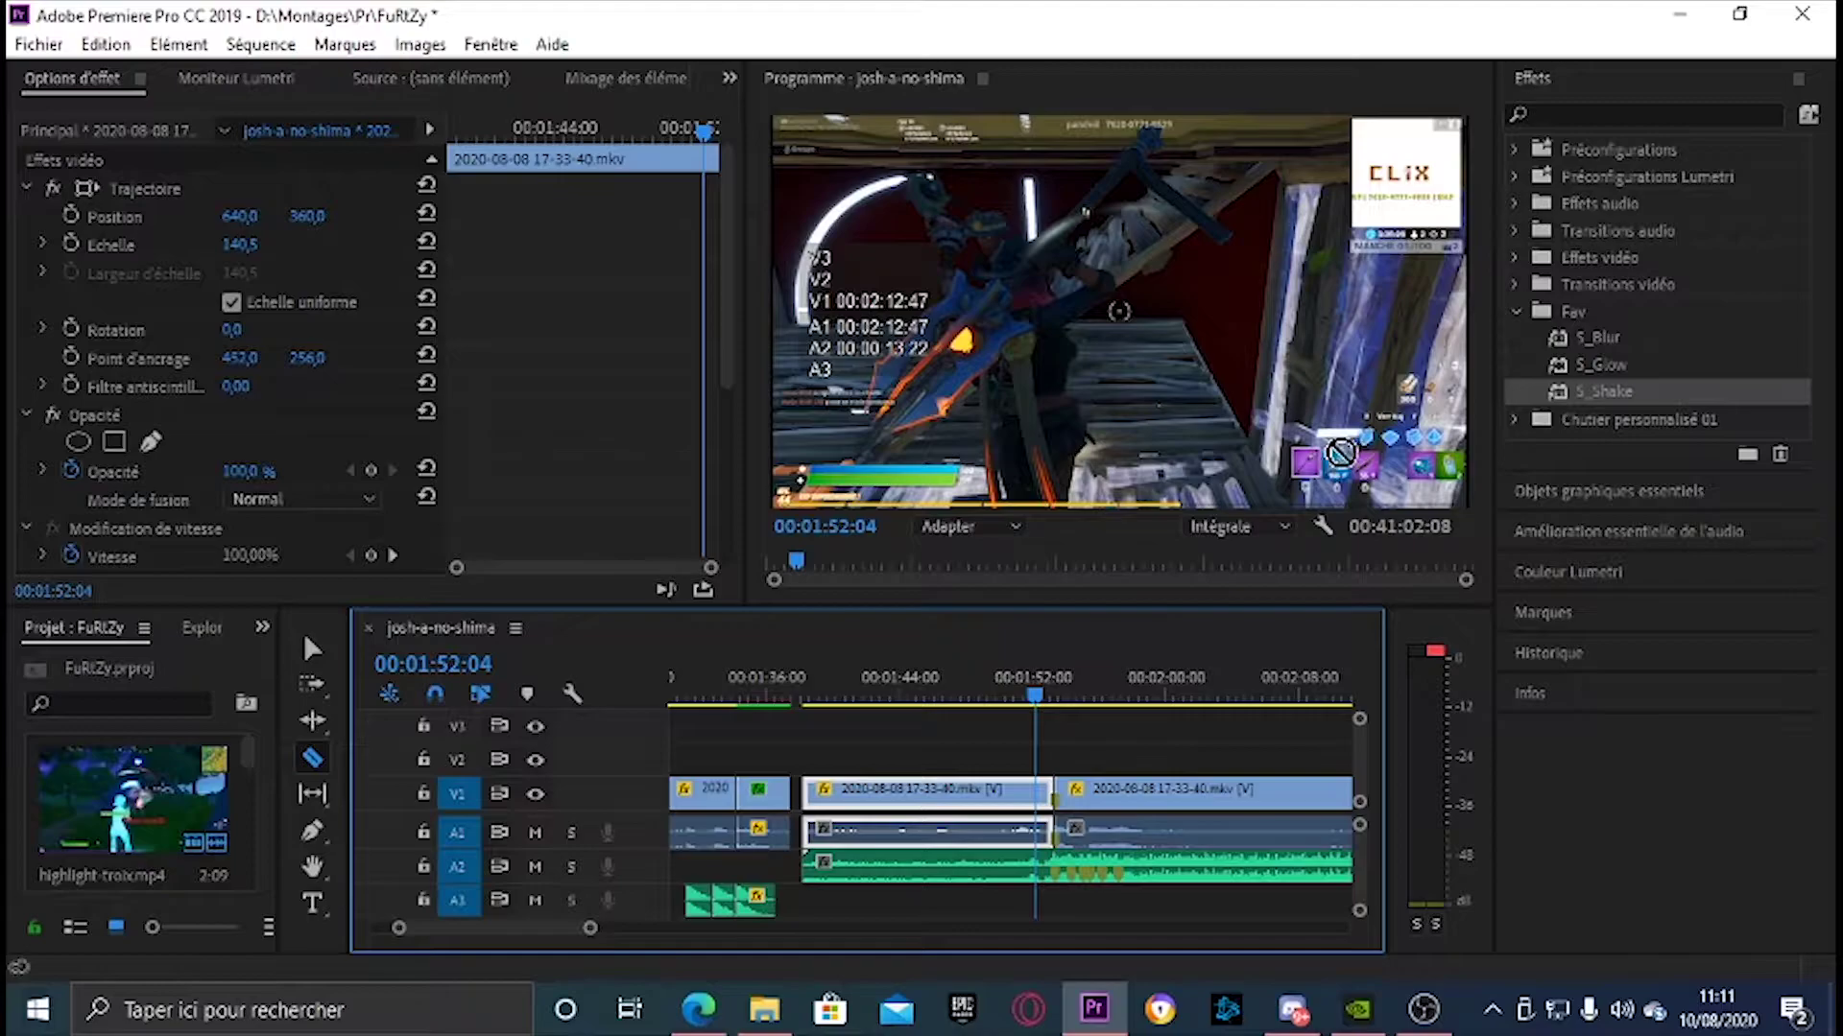
# Play past the kill, split the gameplay clip again at 00:01:57:11 by the last music marker, and return to the Selection tool
pyautogui.press('space')
pyautogui.press('space')
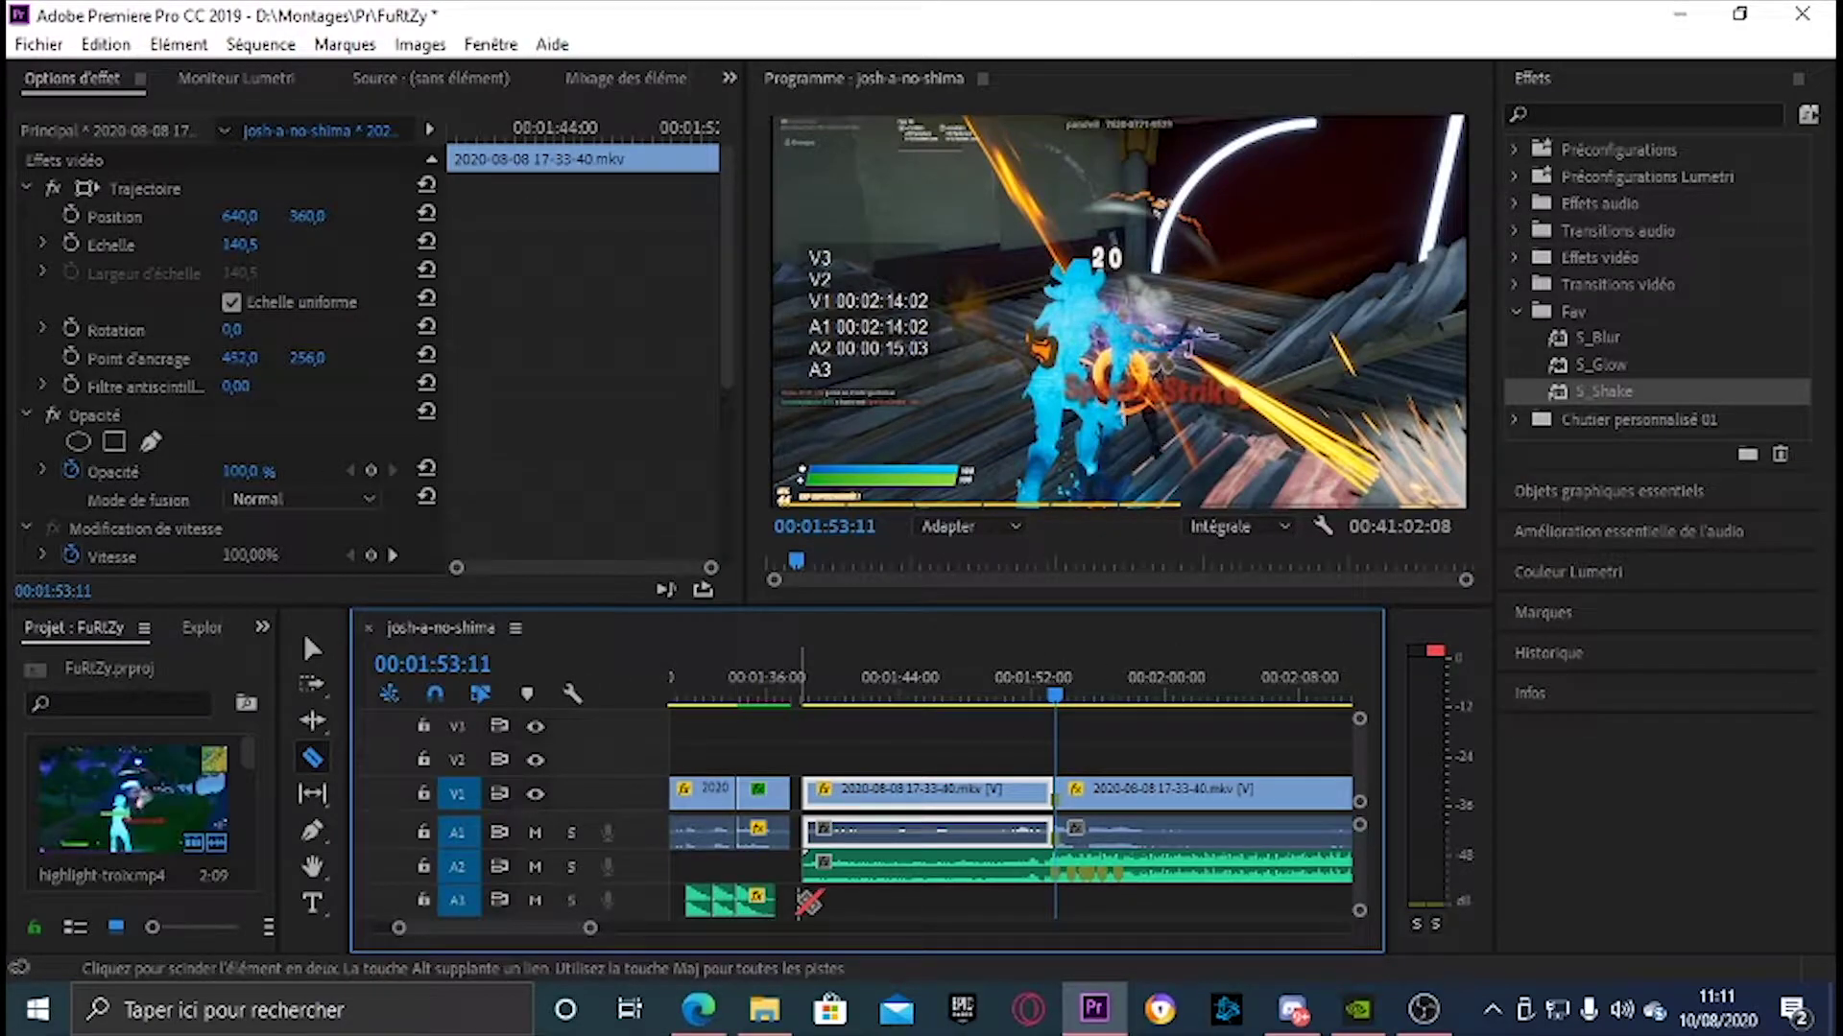
pyautogui.press('space')
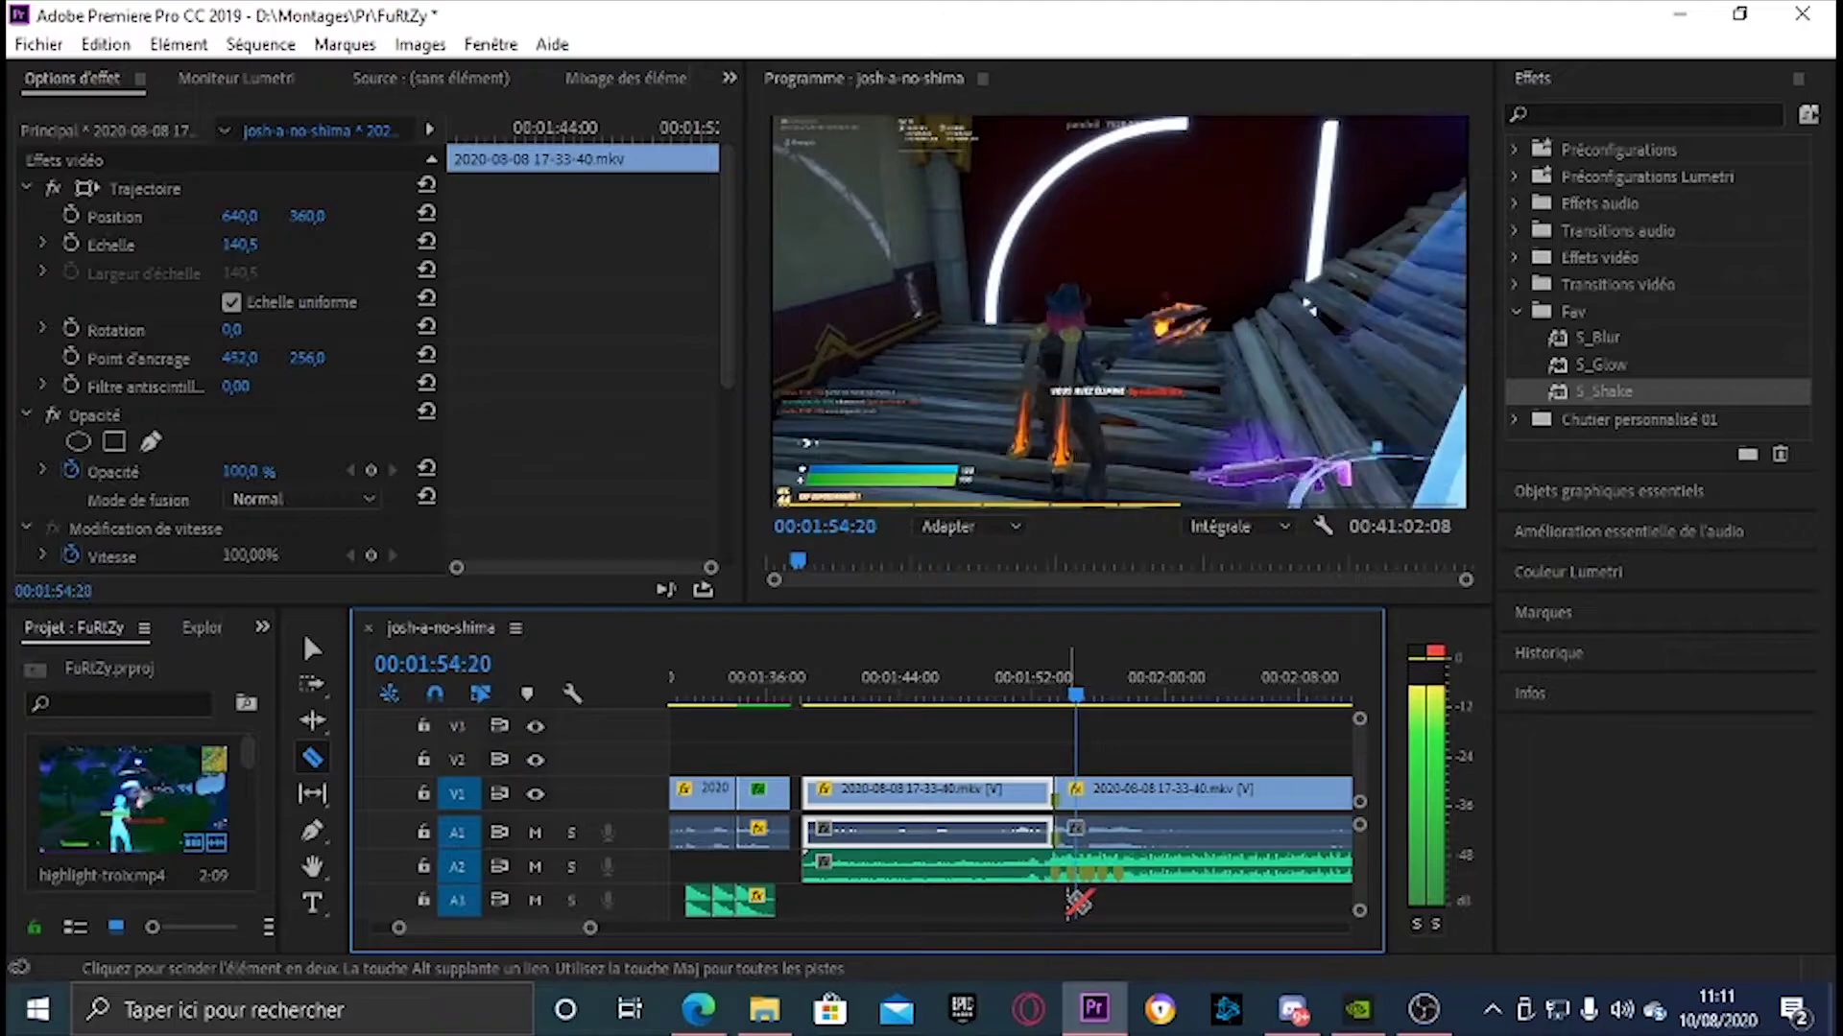
pyautogui.press('space')
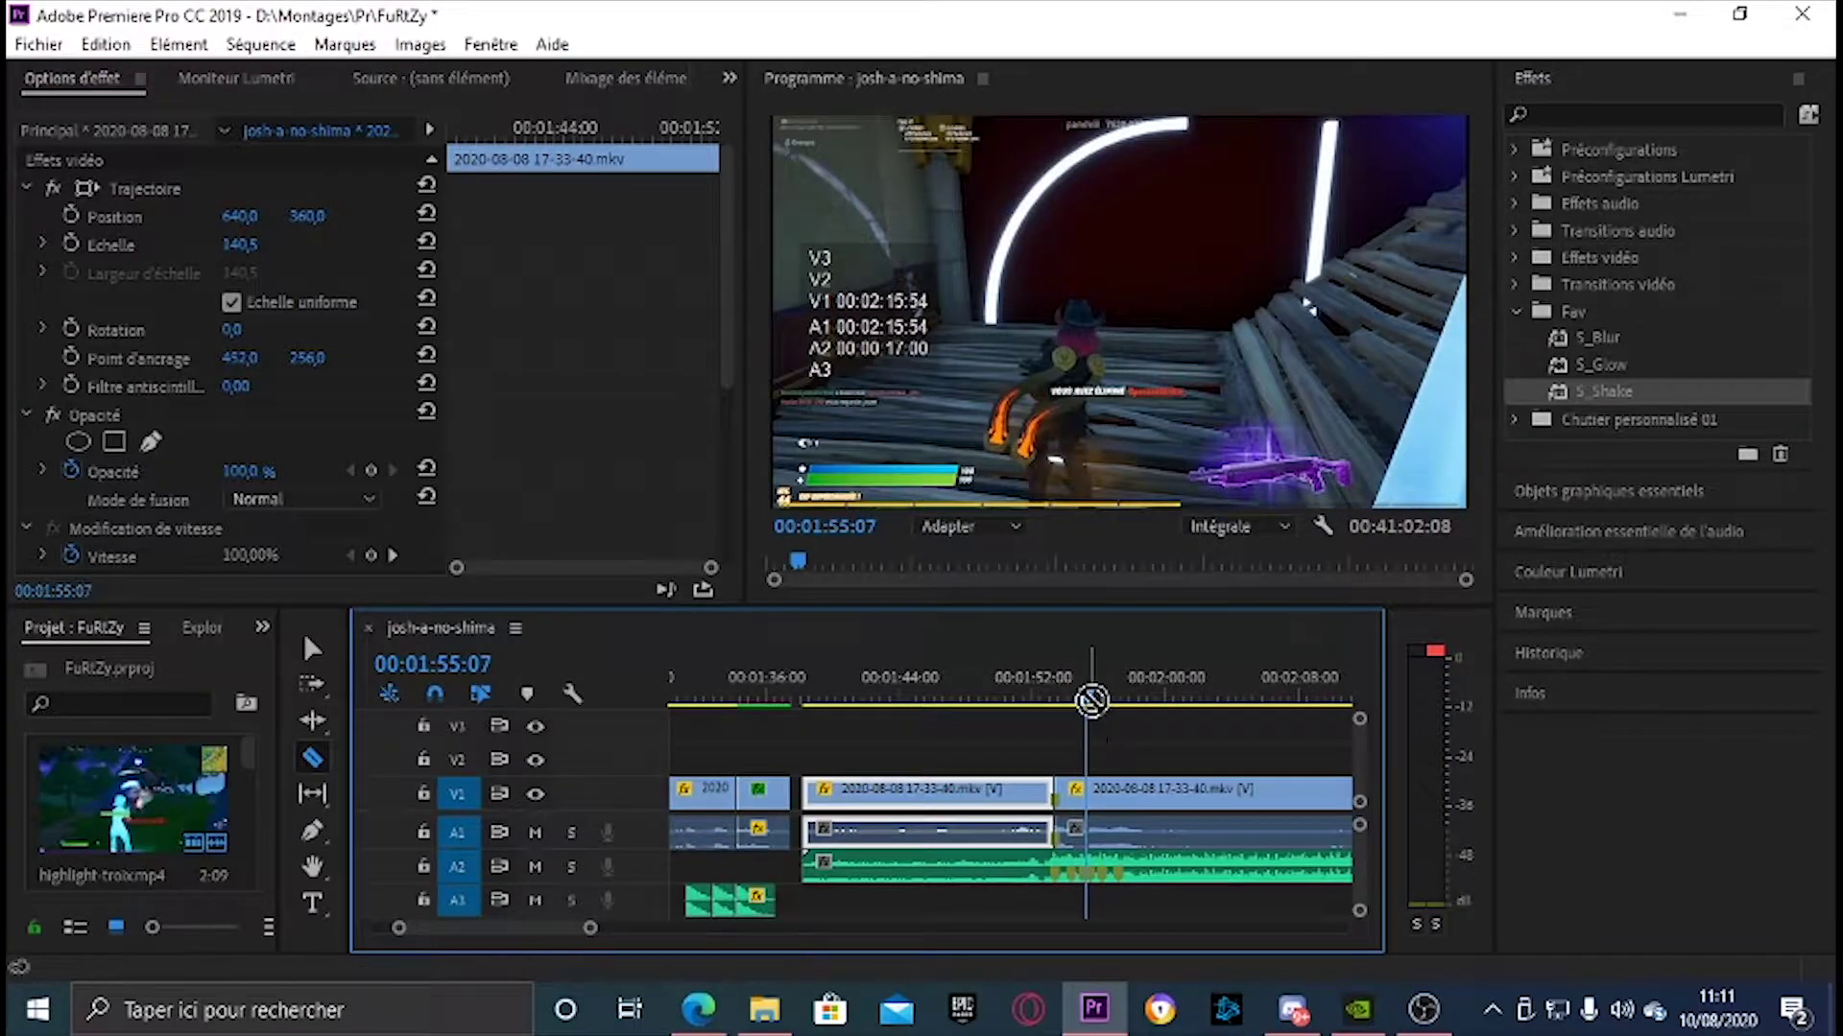
pyautogui.press('space')
pyautogui.moveTo(1104, 693); pyautogui.dragTo(1121, 693)
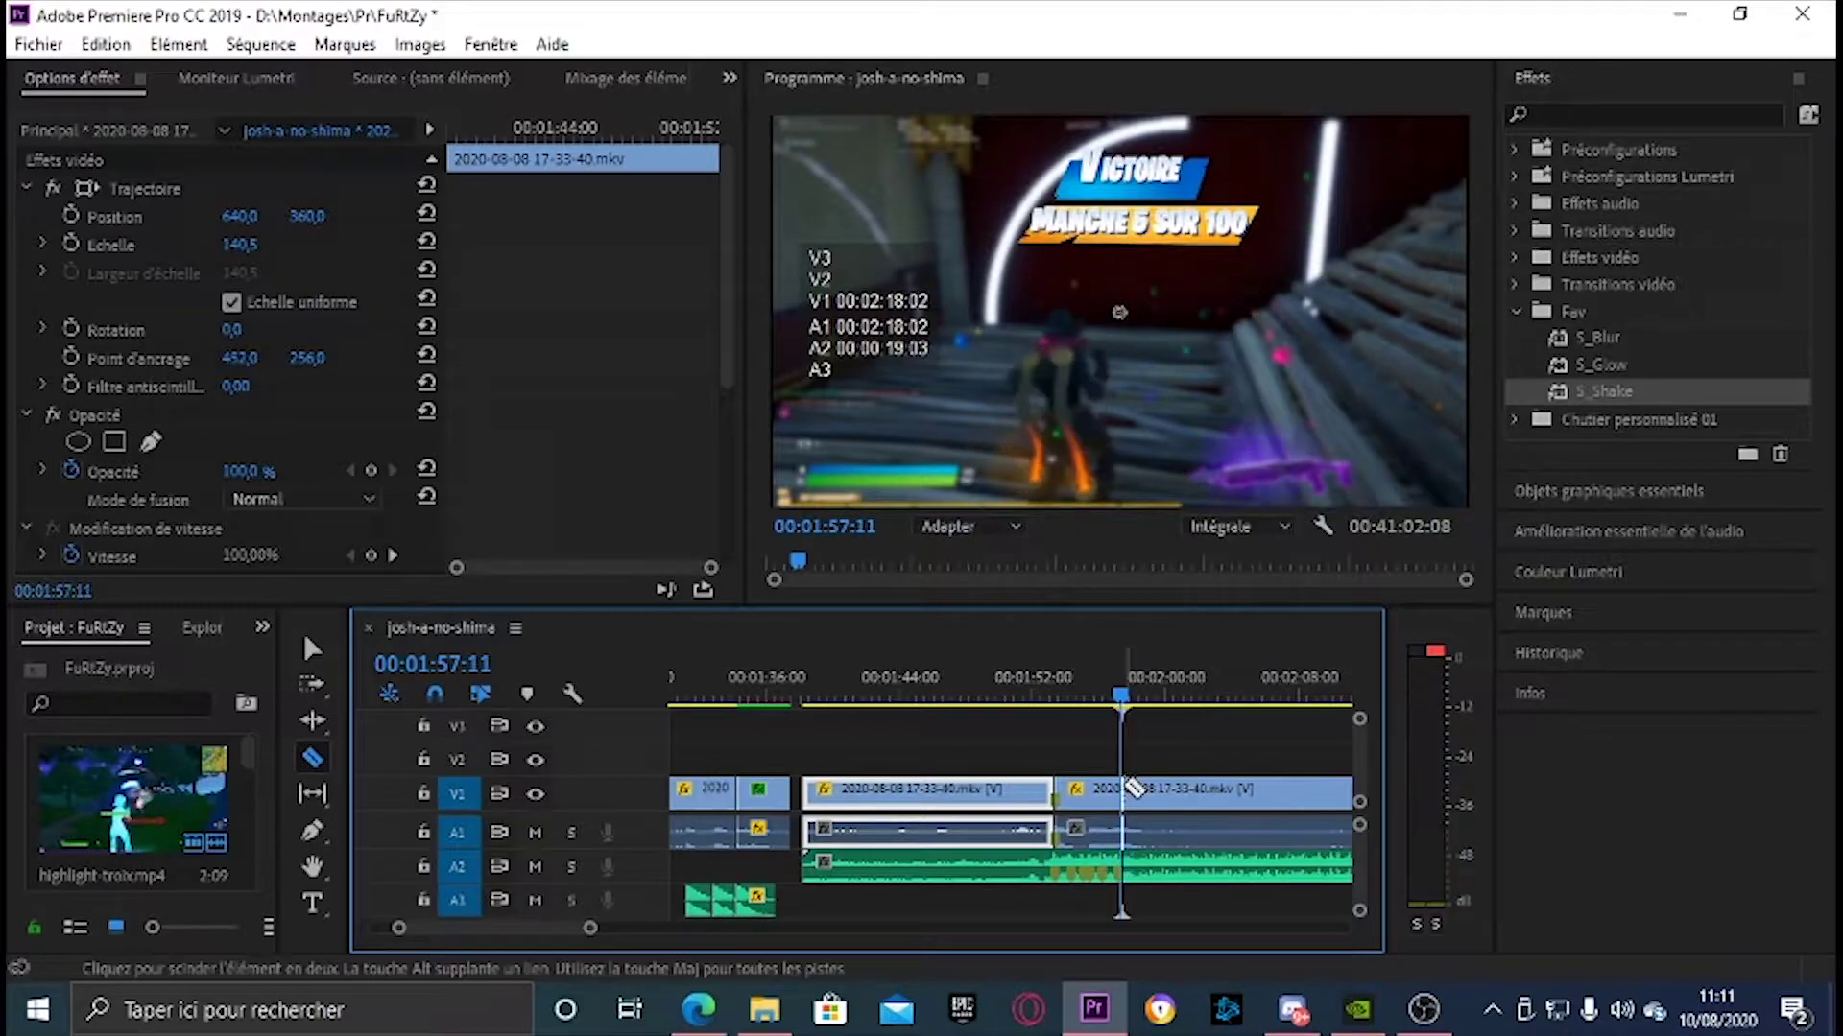
pyautogui.click(1122, 789)
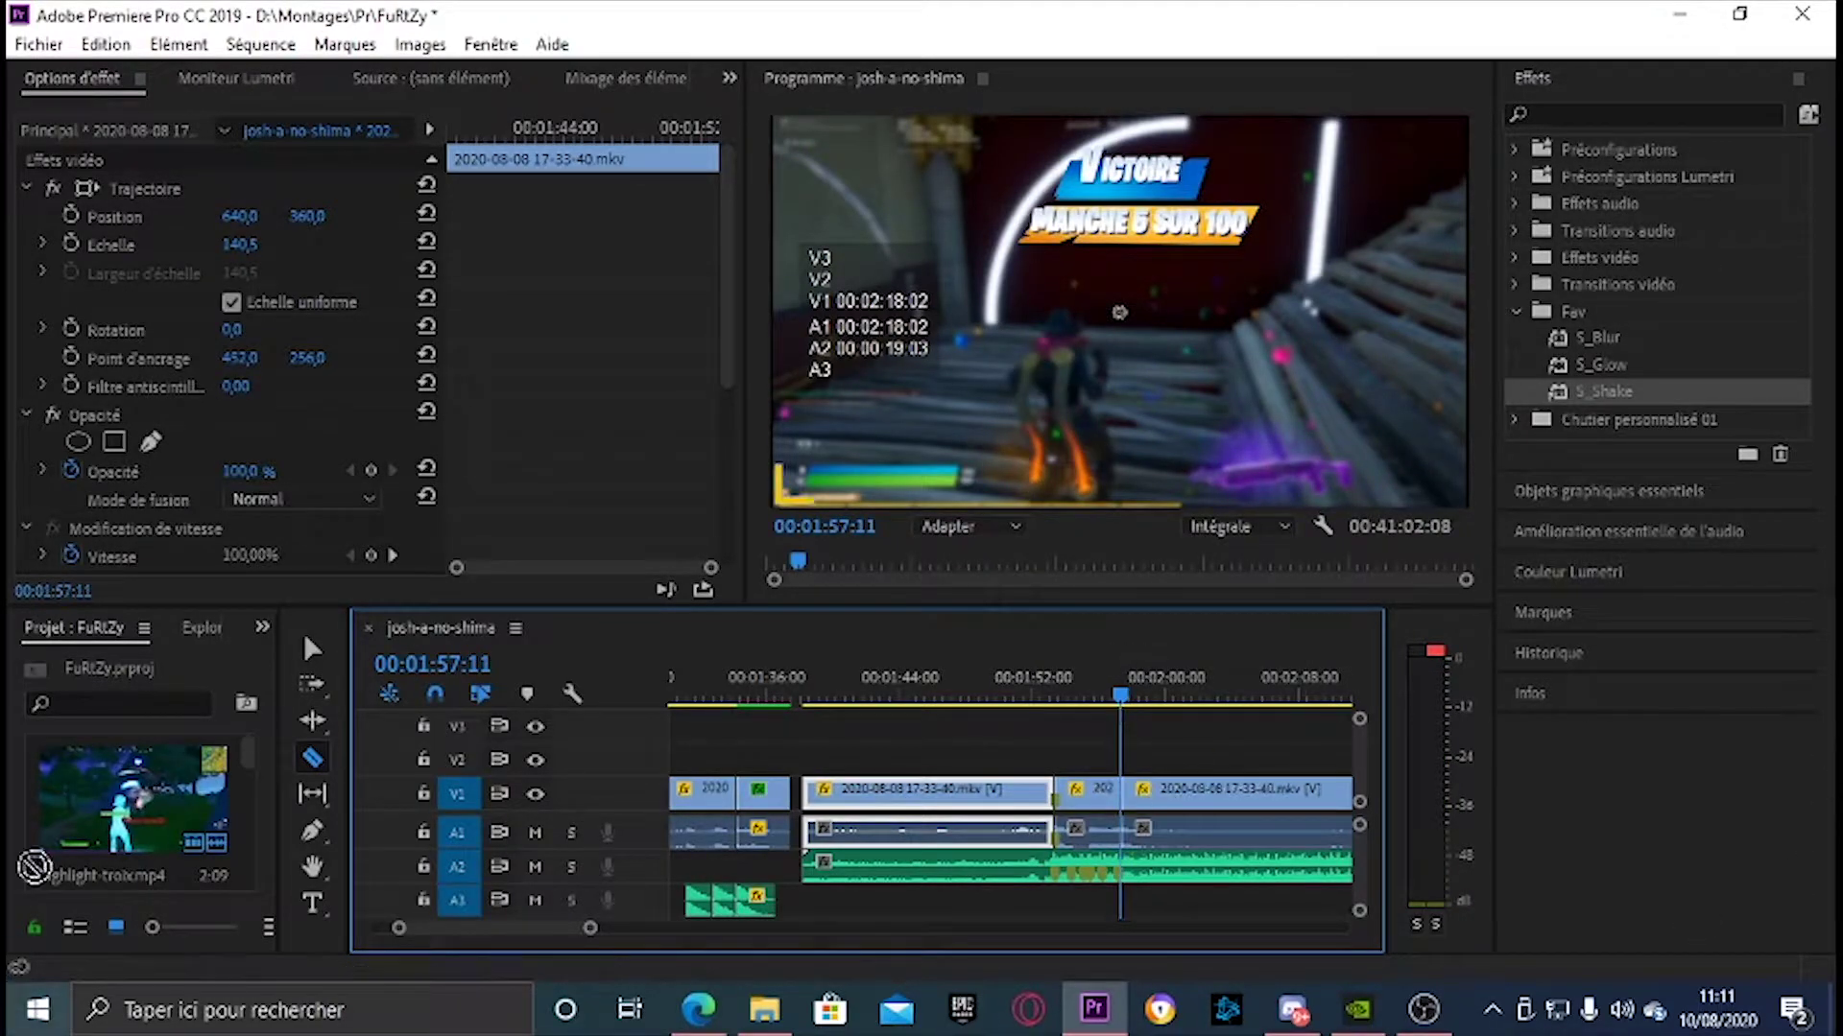
pyautogui.click(305, 648)
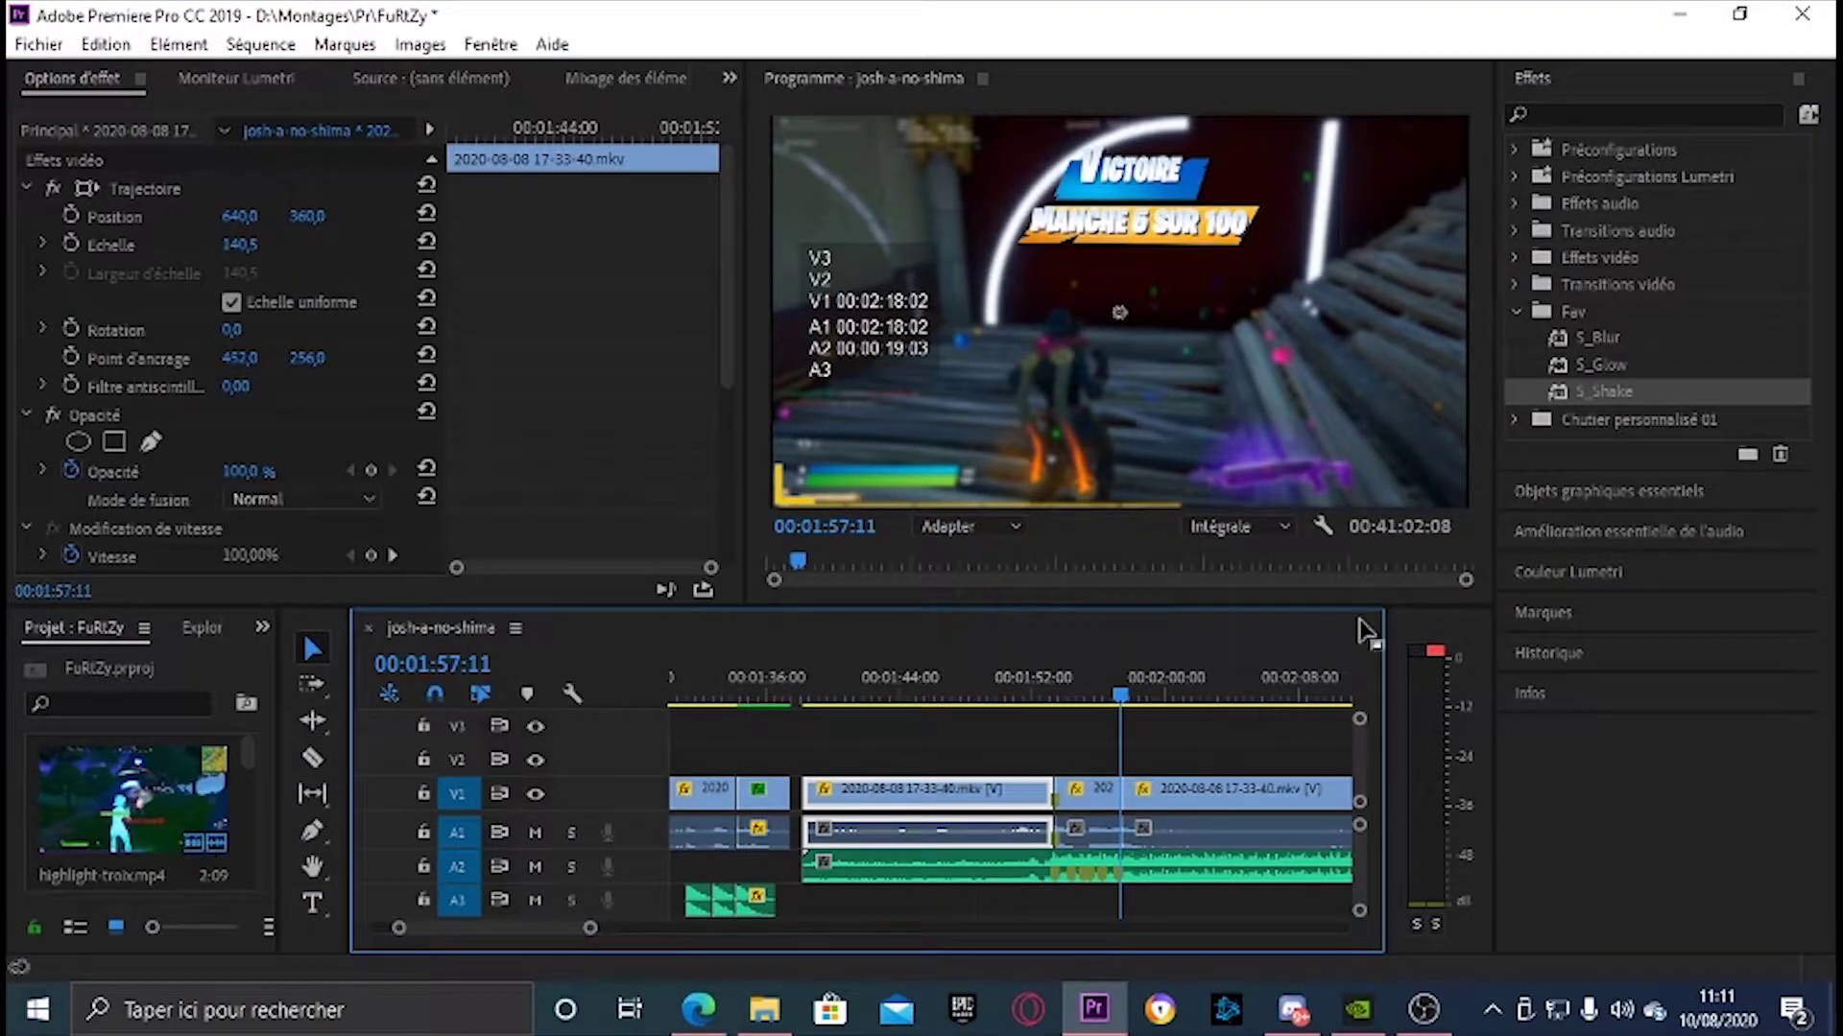
# Play back the cut at the kill to review how it hits the music
pyautogui.moveTo(1119, 695); pyautogui.dragTo(1018, 704)
pyautogui.press('space')
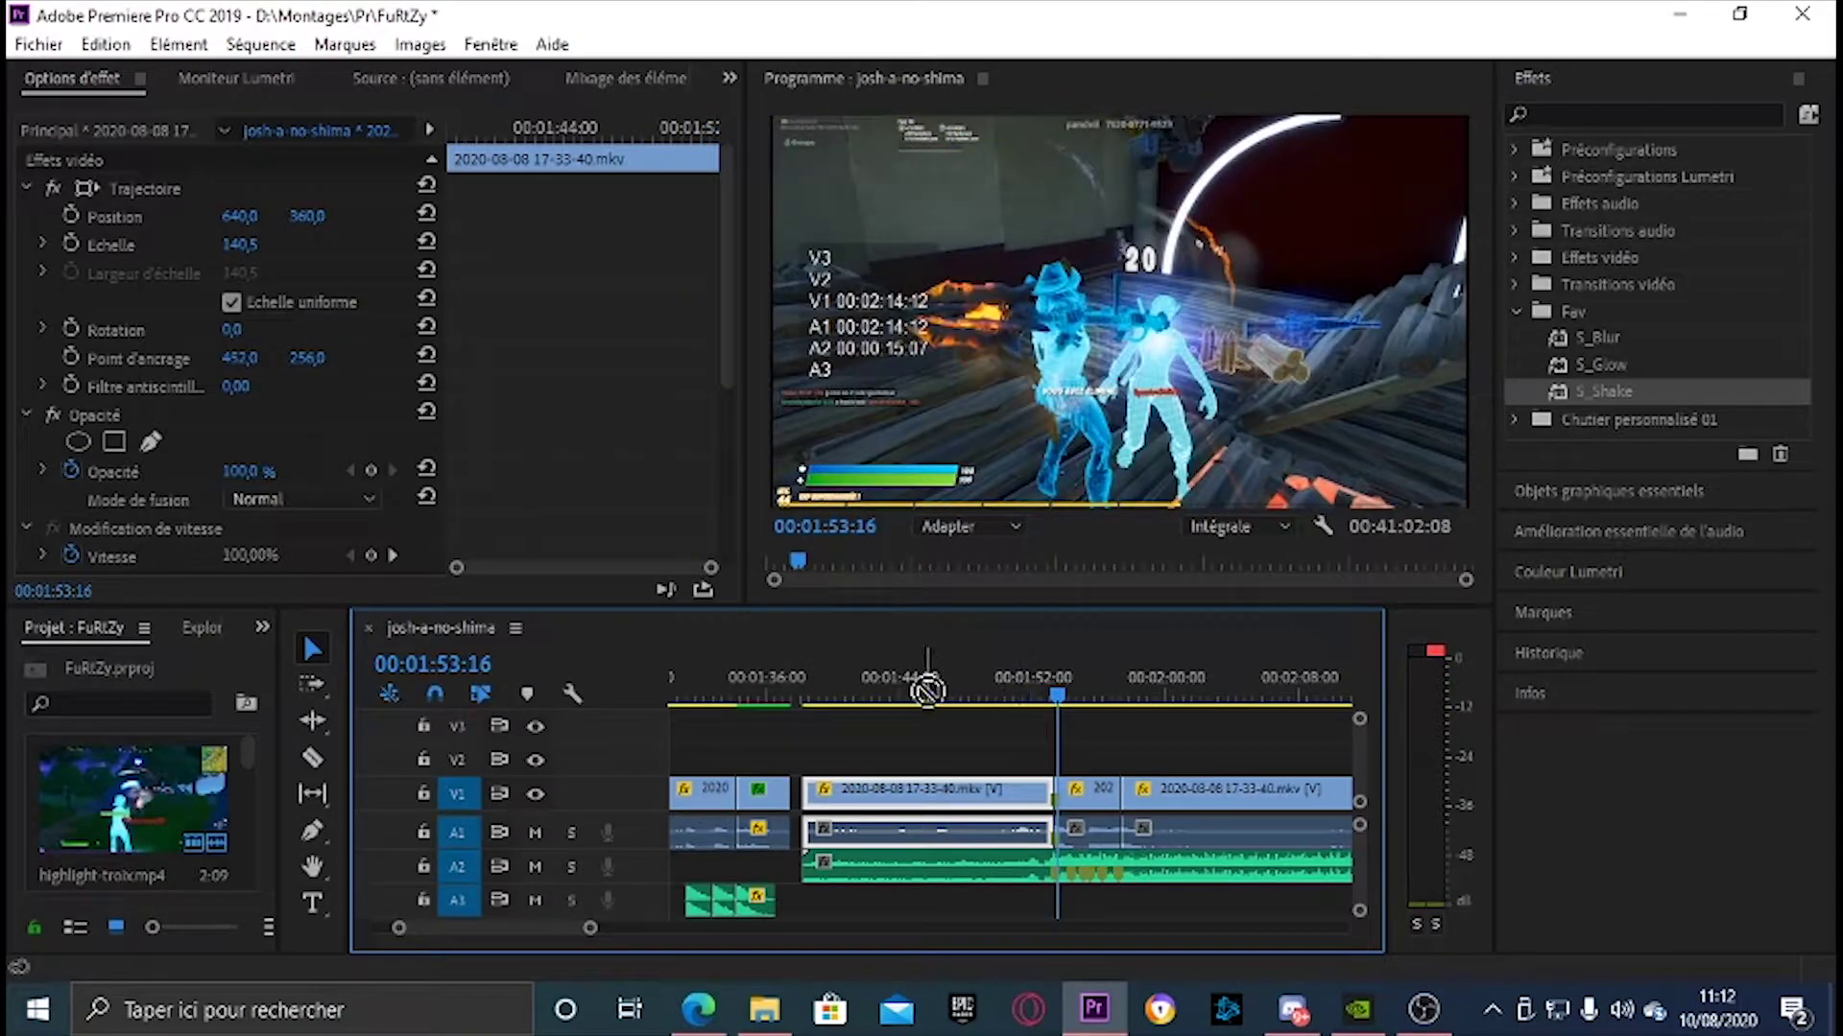
pyautogui.moveTo(1049, 703)
pyautogui.mouseDown()
pyautogui.moveTo(1079, 710)
pyautogui.moveTo(1042, 707)
pyautogui.mouseUp()
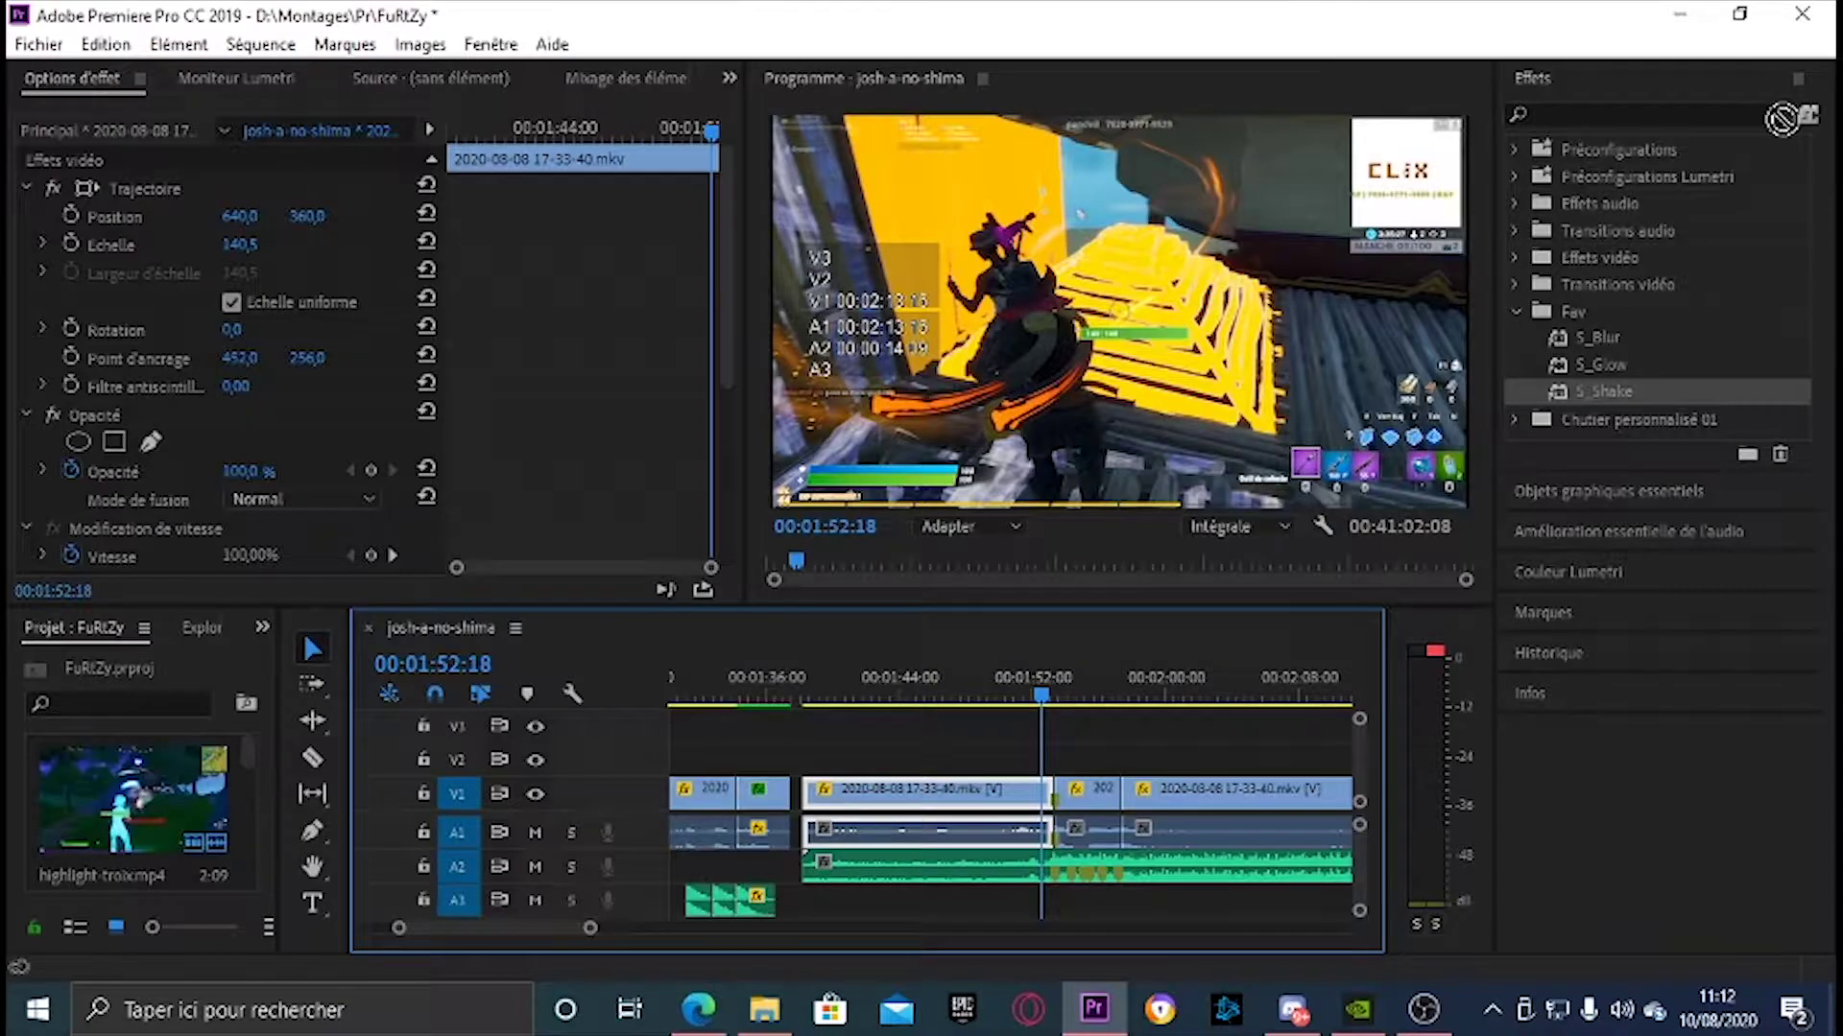
# Filter the effects by "s_" to look through the Sapphire effects, and clear the filter
pyautogui.click(1747, 114)
pyautogui.write('s_')
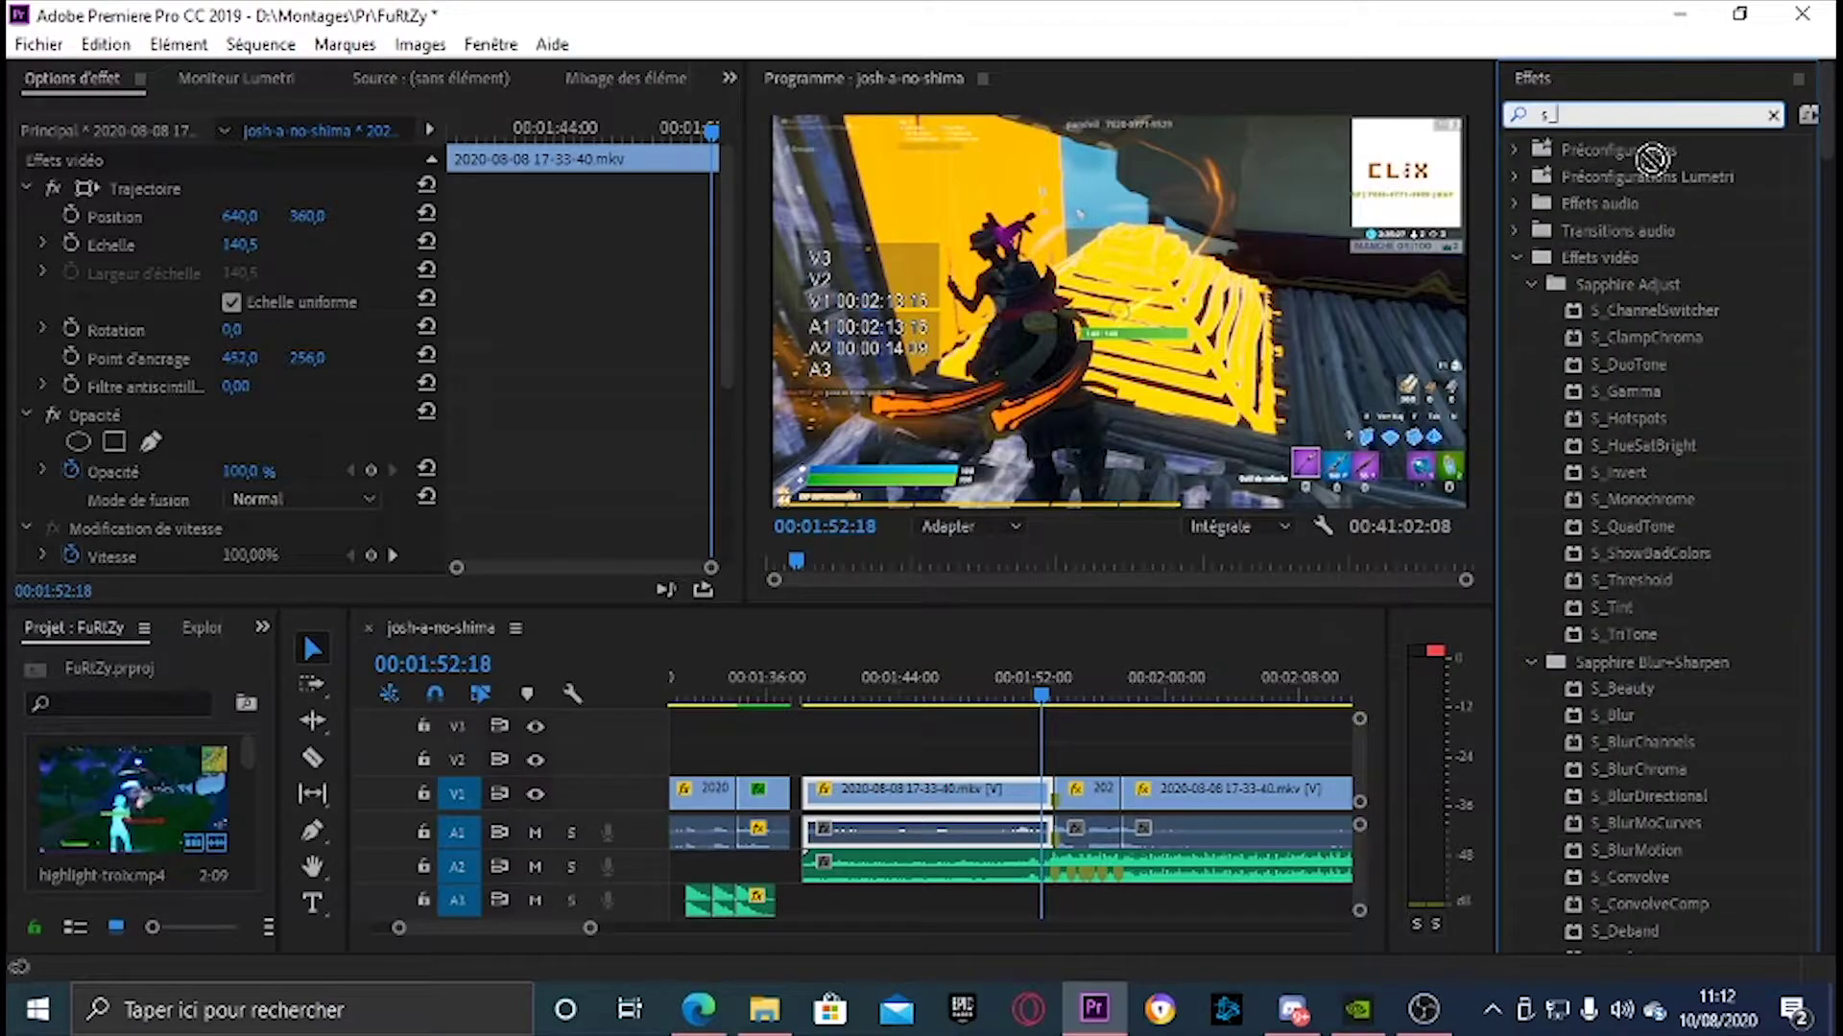
pyautogui.scroll(-5, 1653, 335)
pyautogui.scroll(-15, 1656, 384)
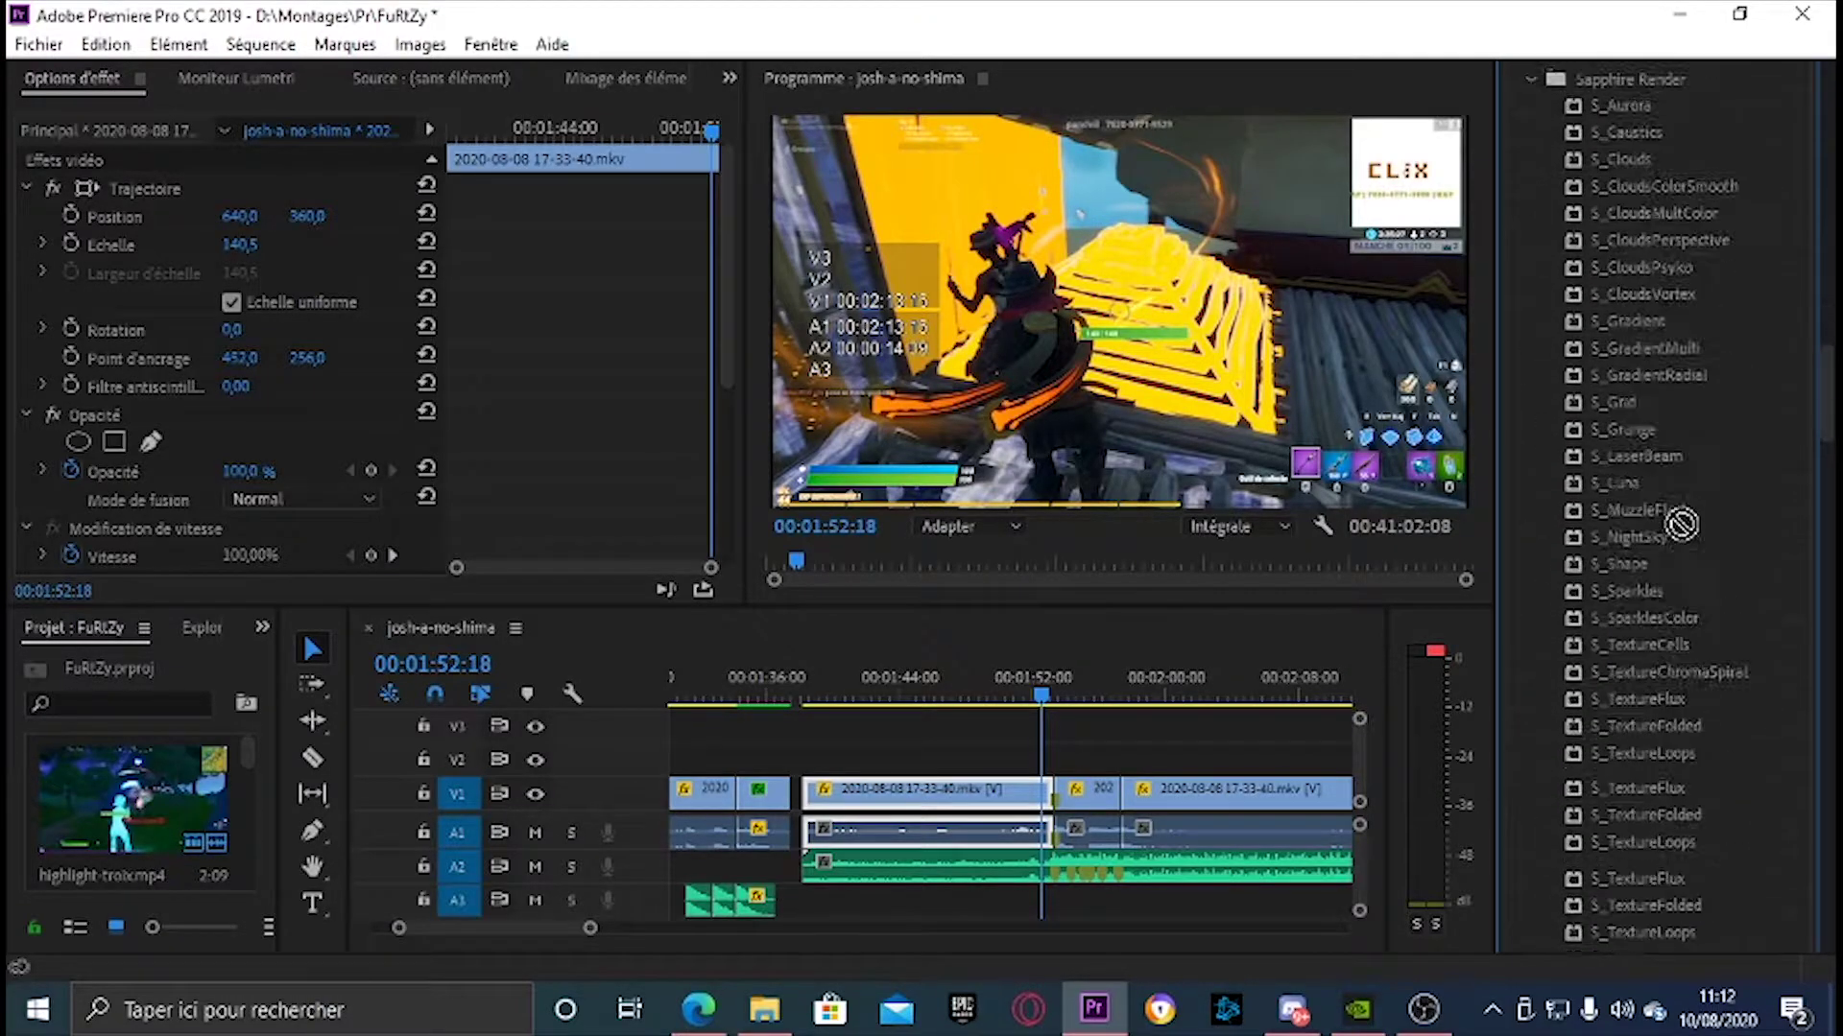
pyautogui.scroll(-15, 1681, 524)
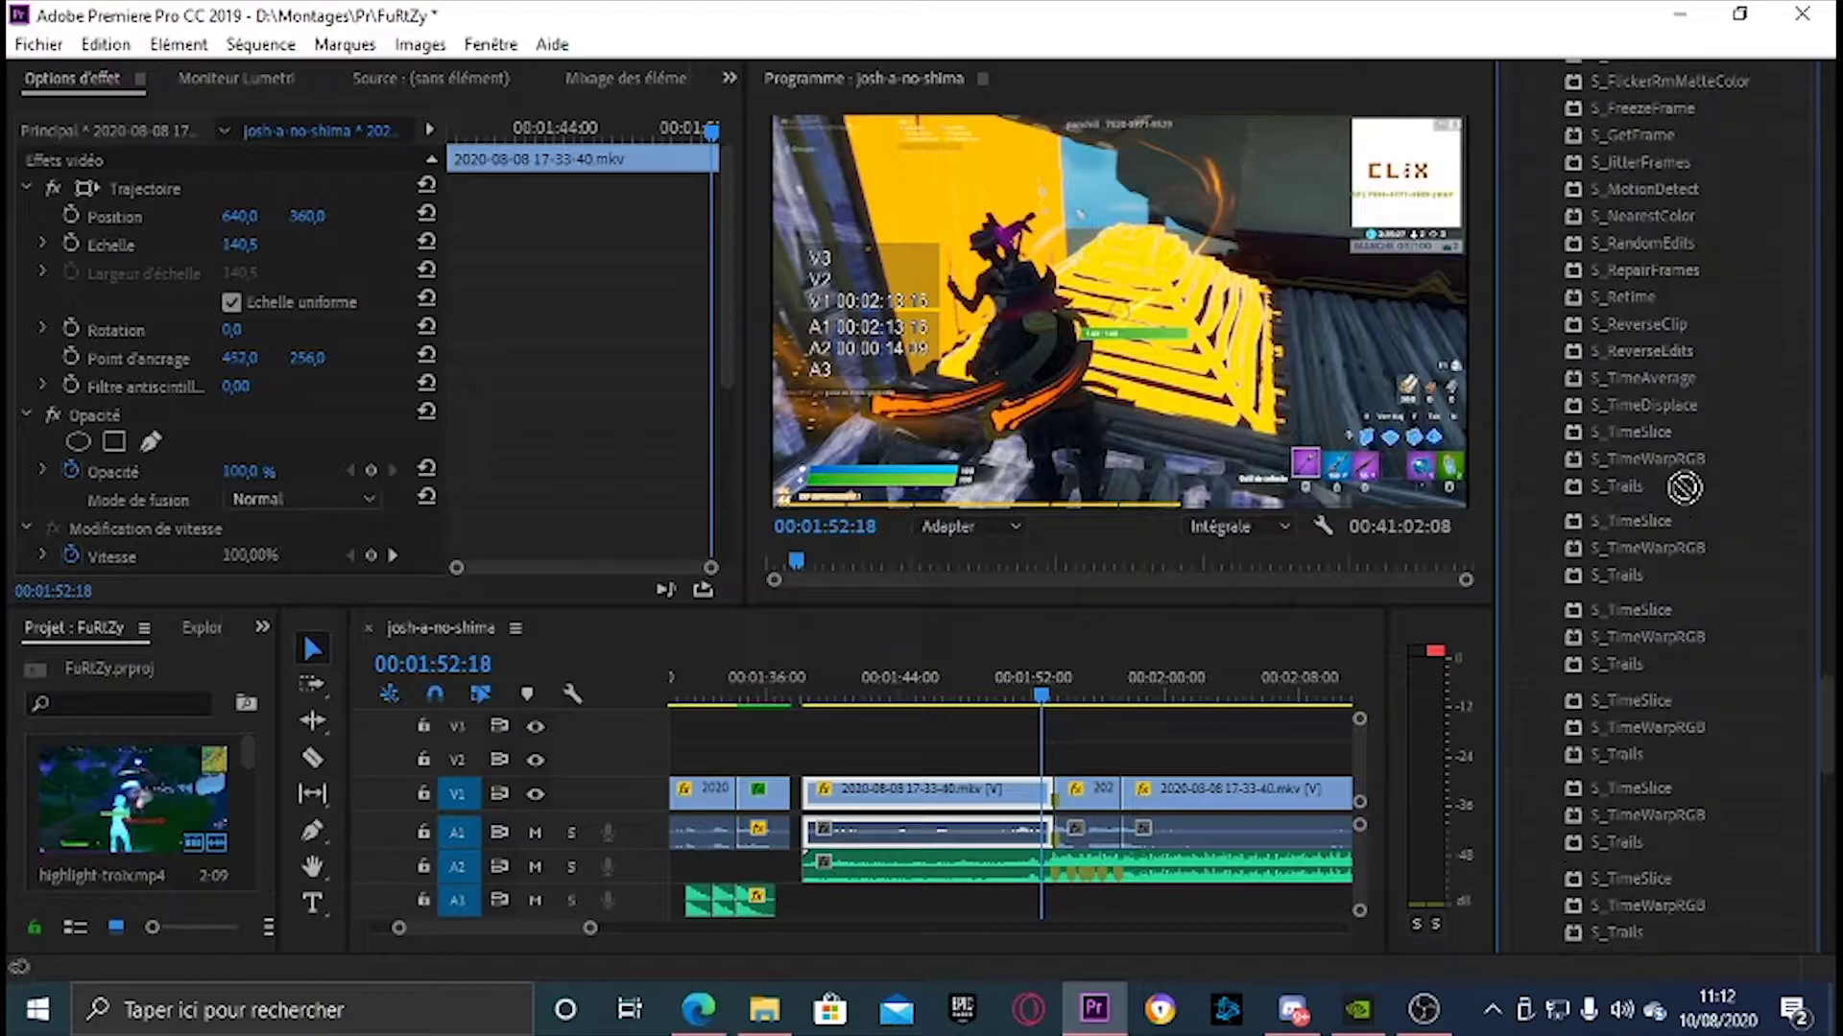
pyautogui.scroll(-10, 1674, 499)
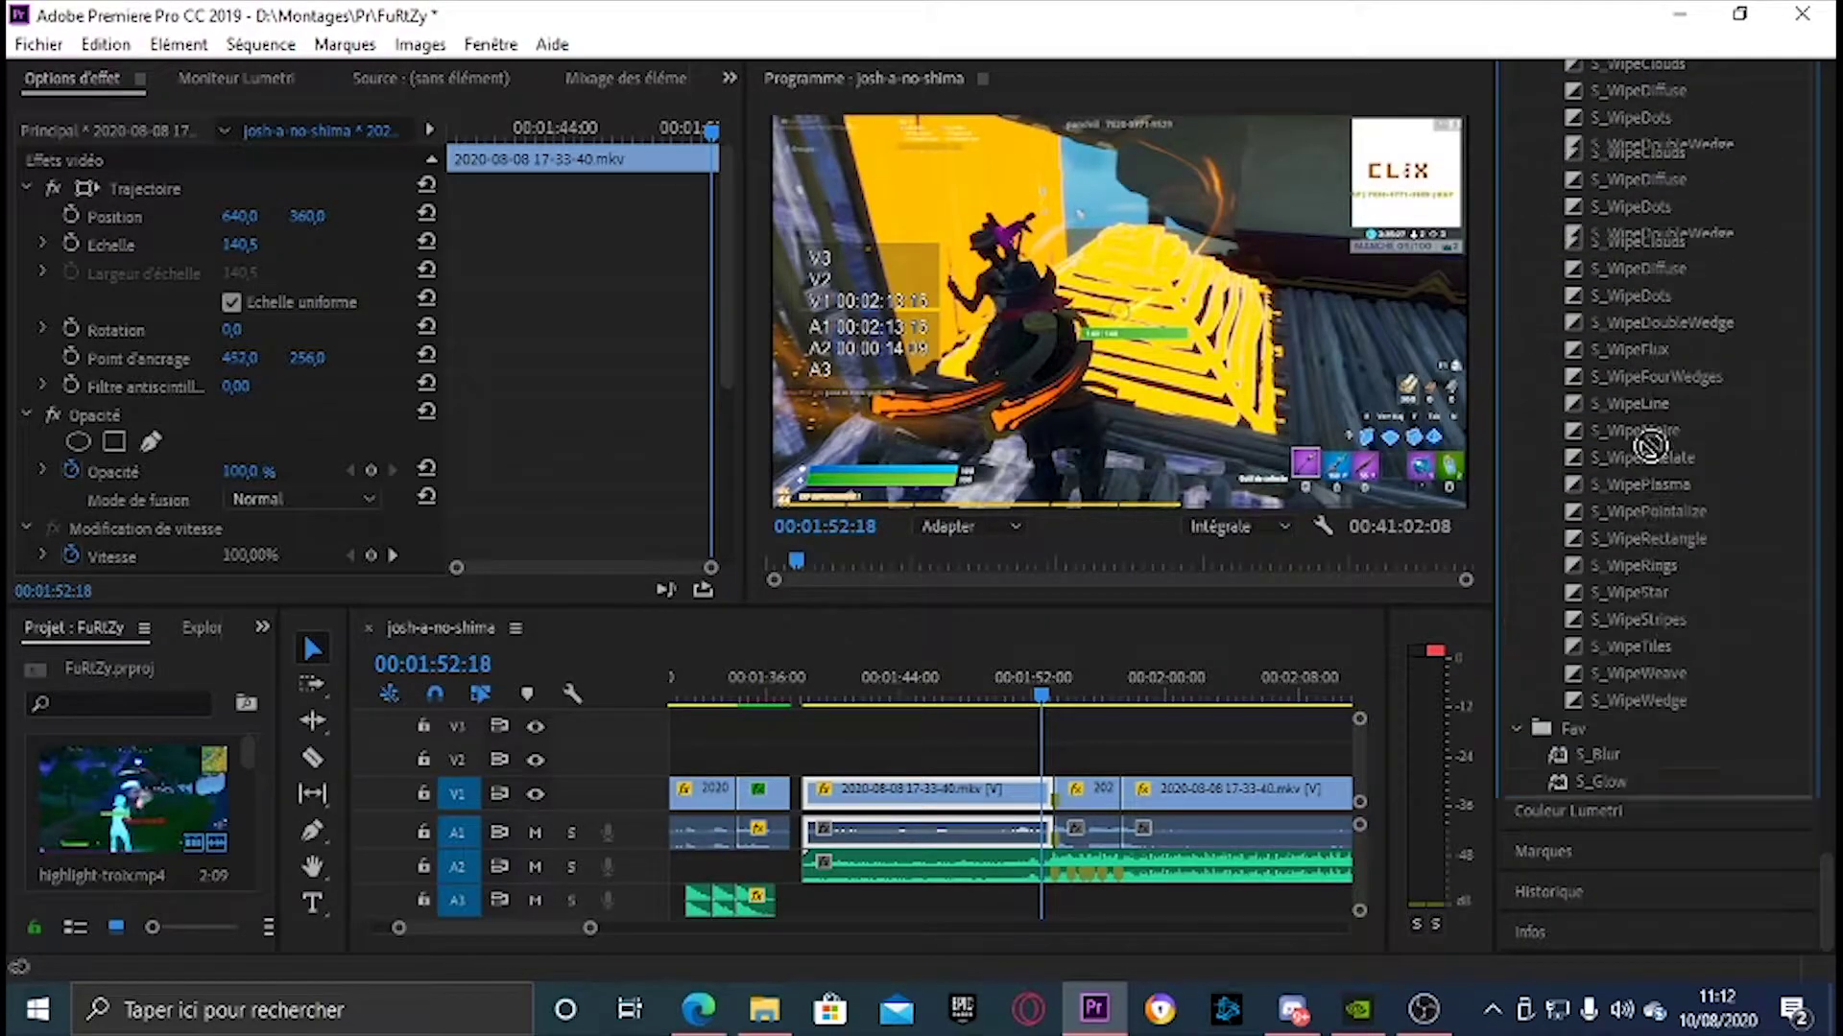
pyautogui.scroll(-15, 1649, 446)
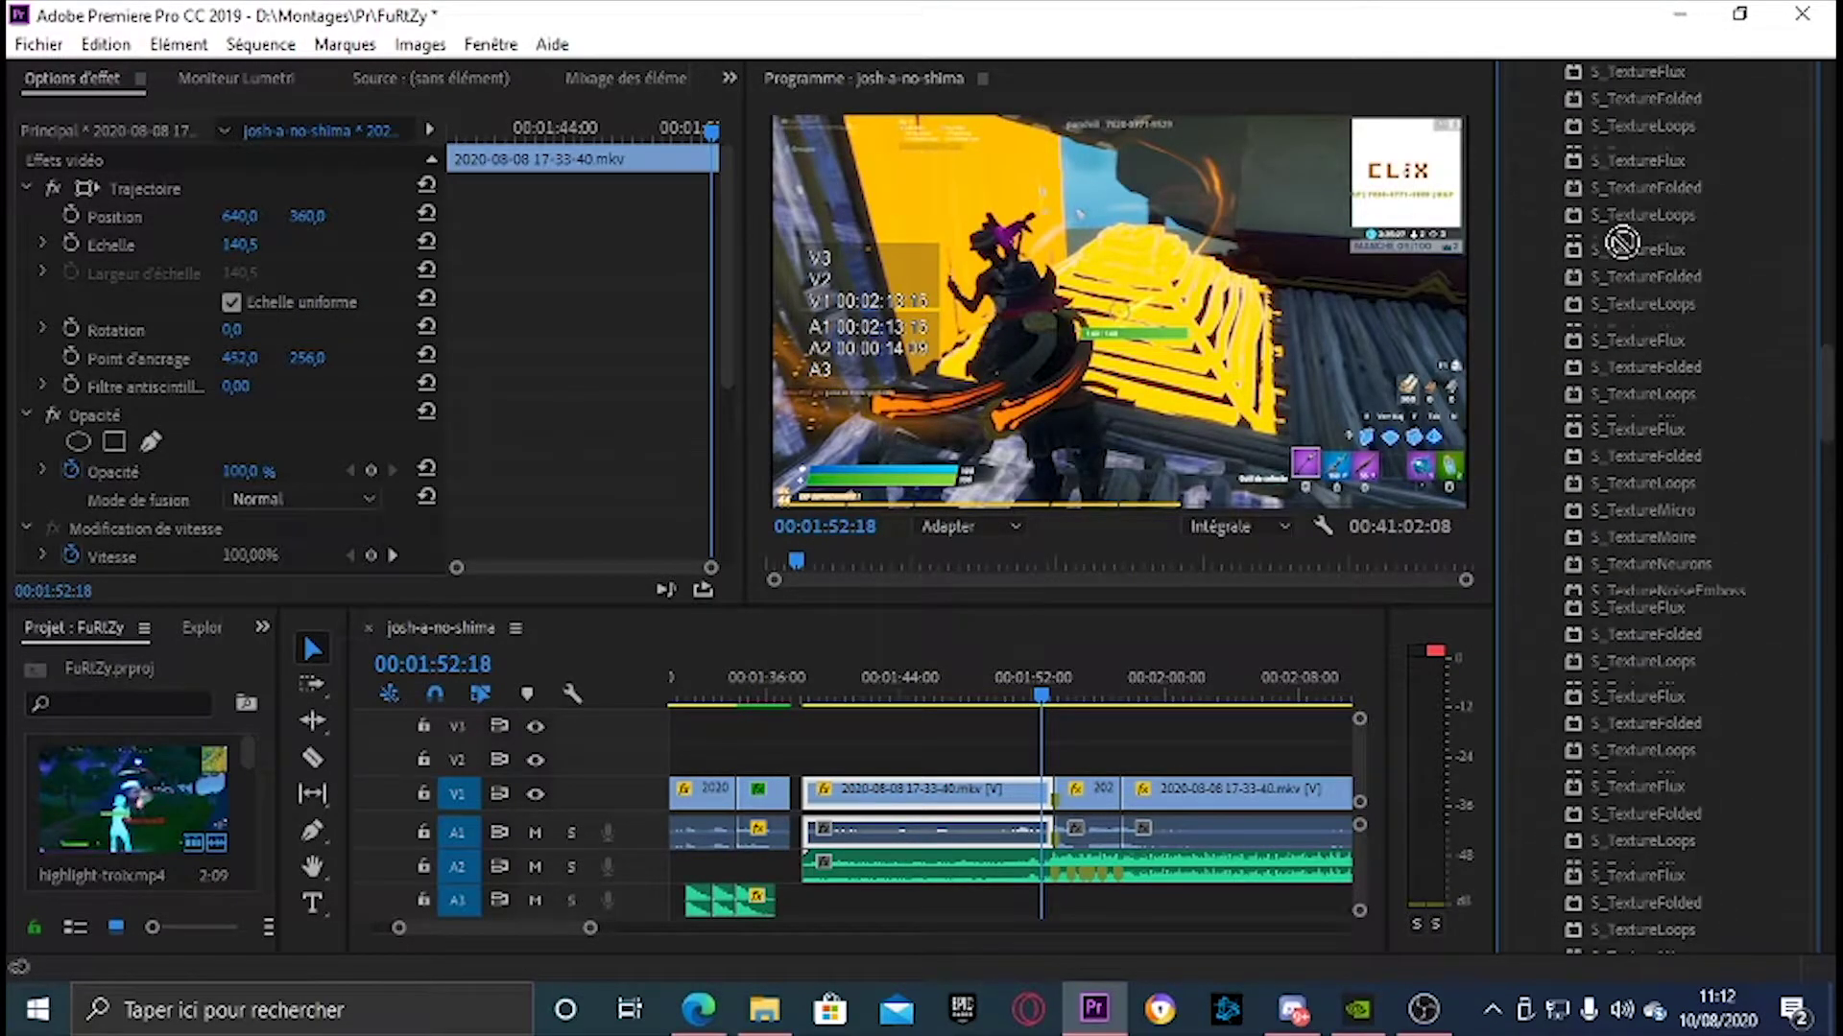
pyautogui.scroll(20, 1622, 240)
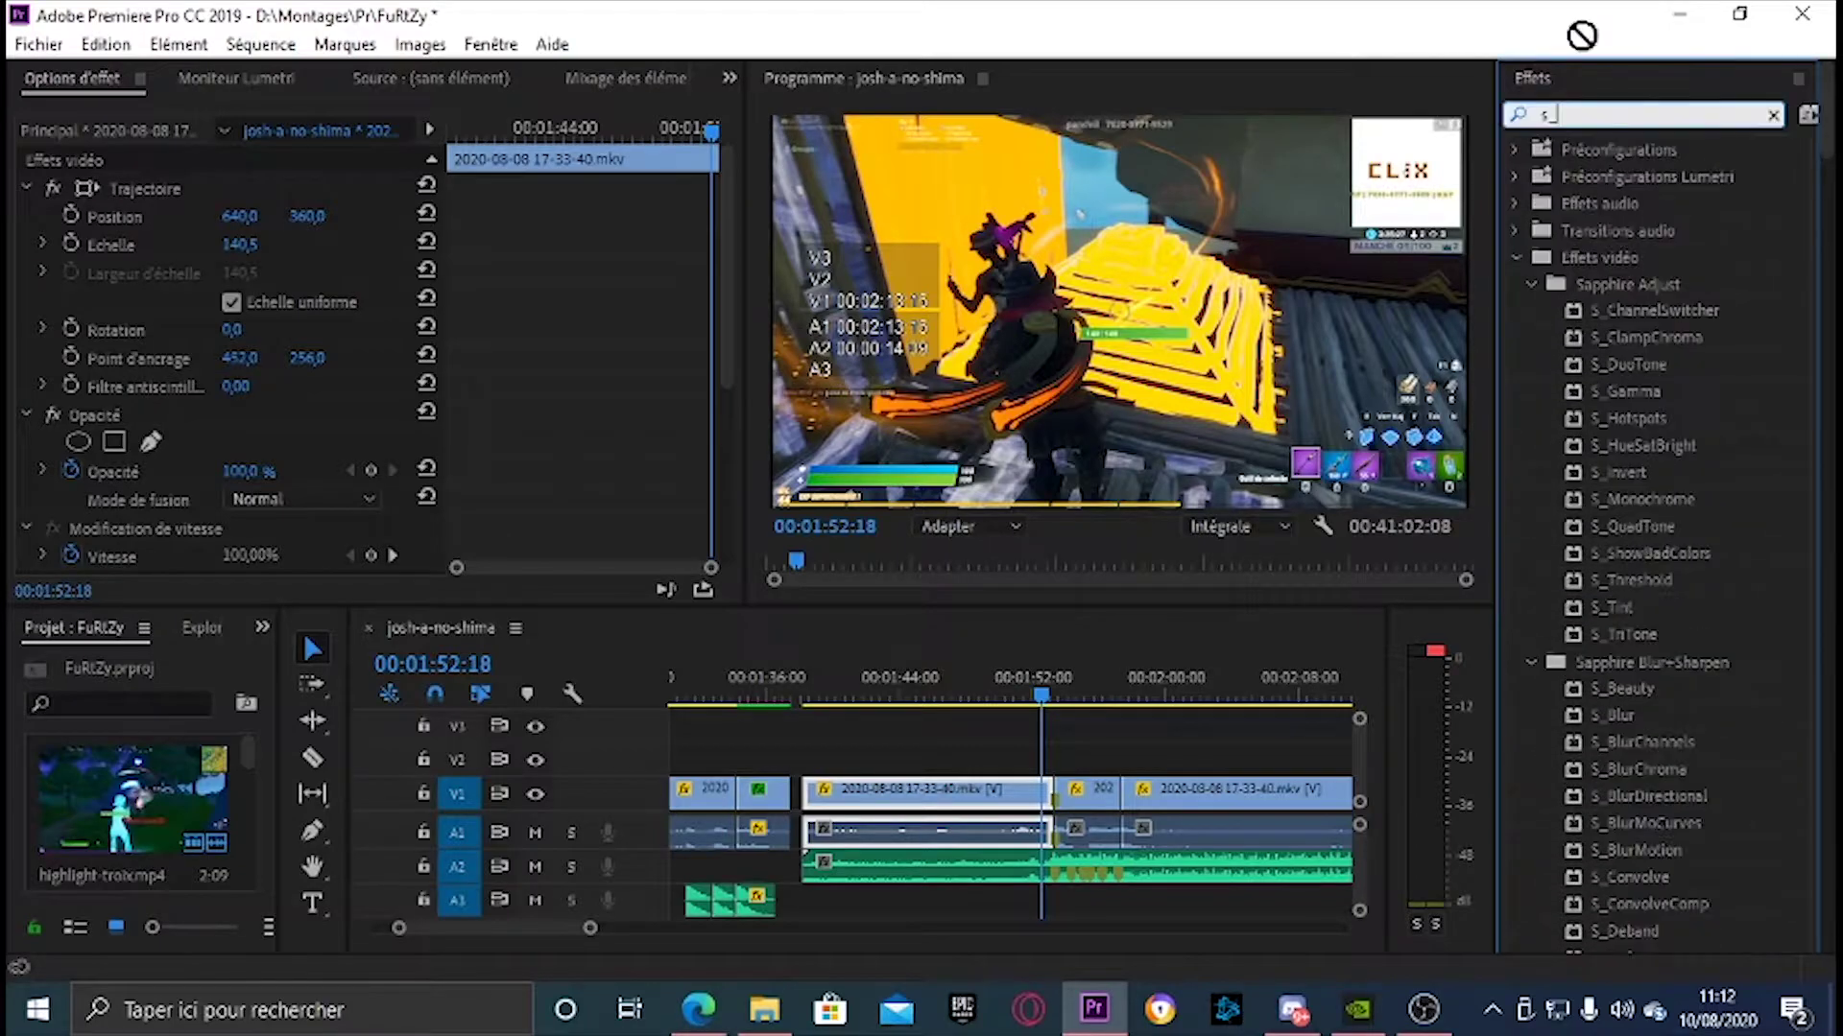
pyautogui.press('BackSpace')
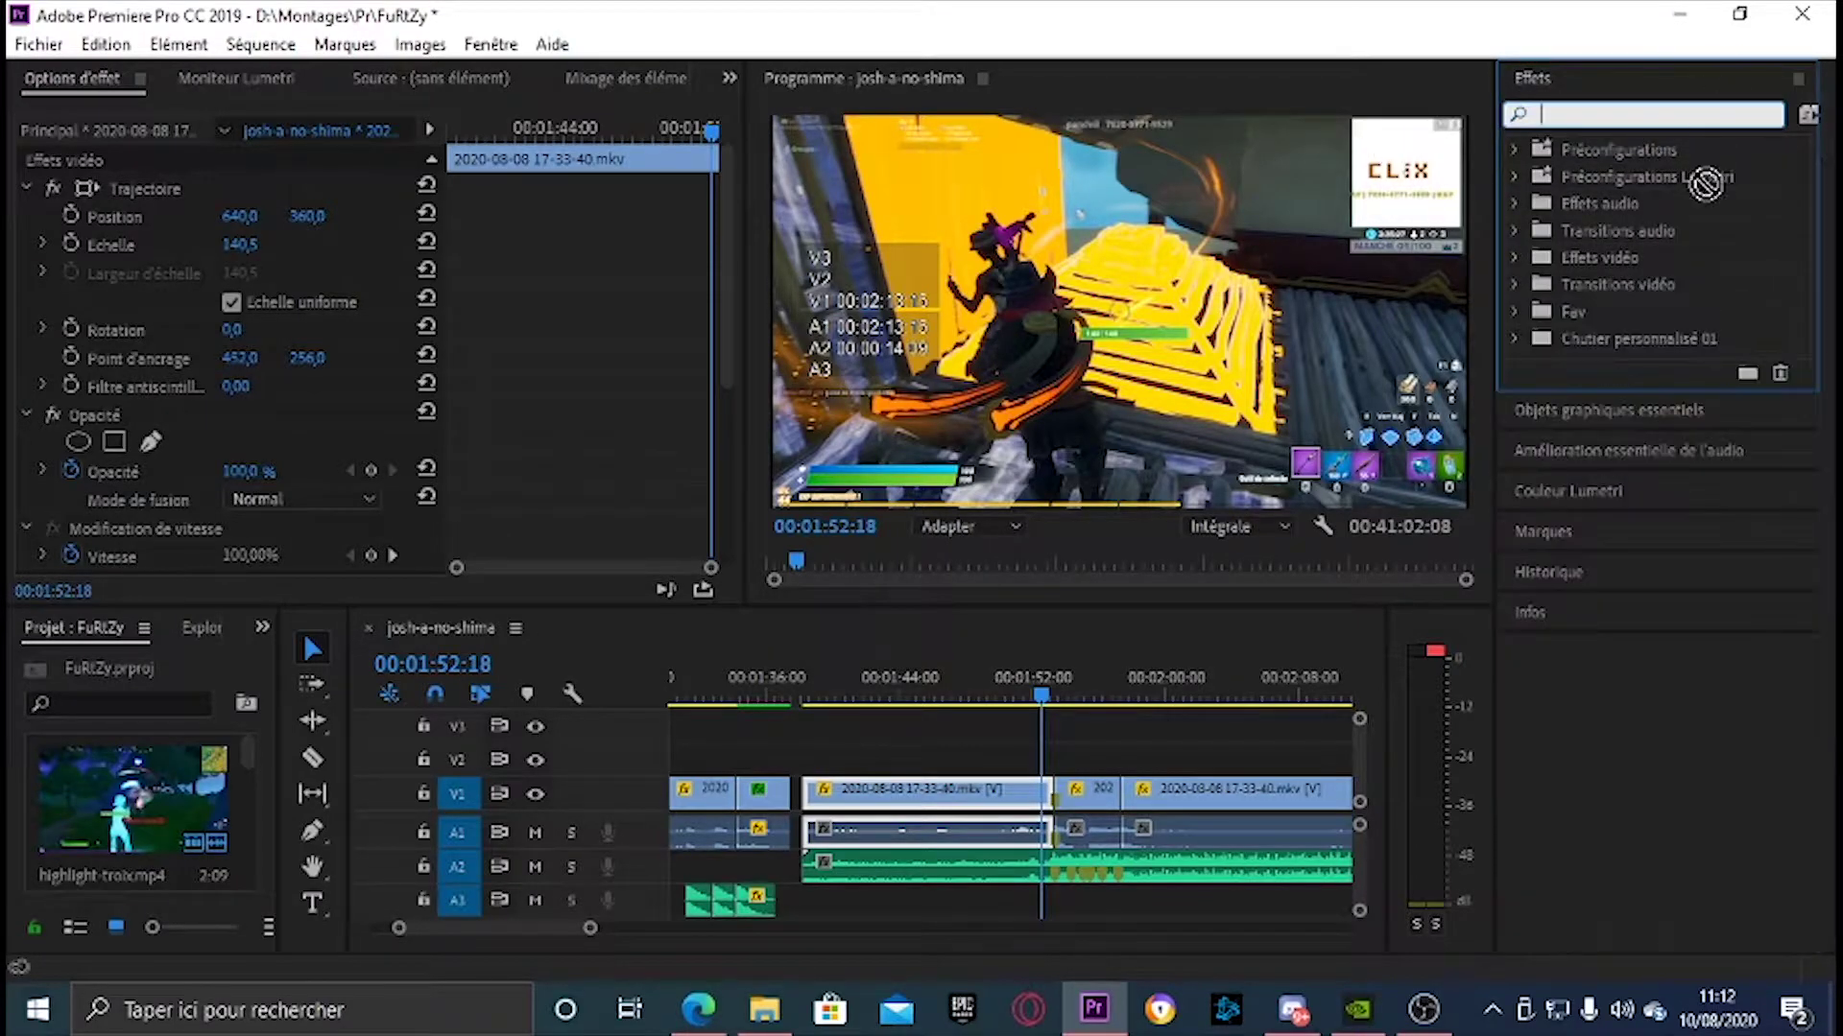
# Apply S_Shake from the Fav bin to the short gameplay clip between the two cuts on V1, and preview it
pyautogui.click(1513, 312)
pyautogui.click(1601, 390)
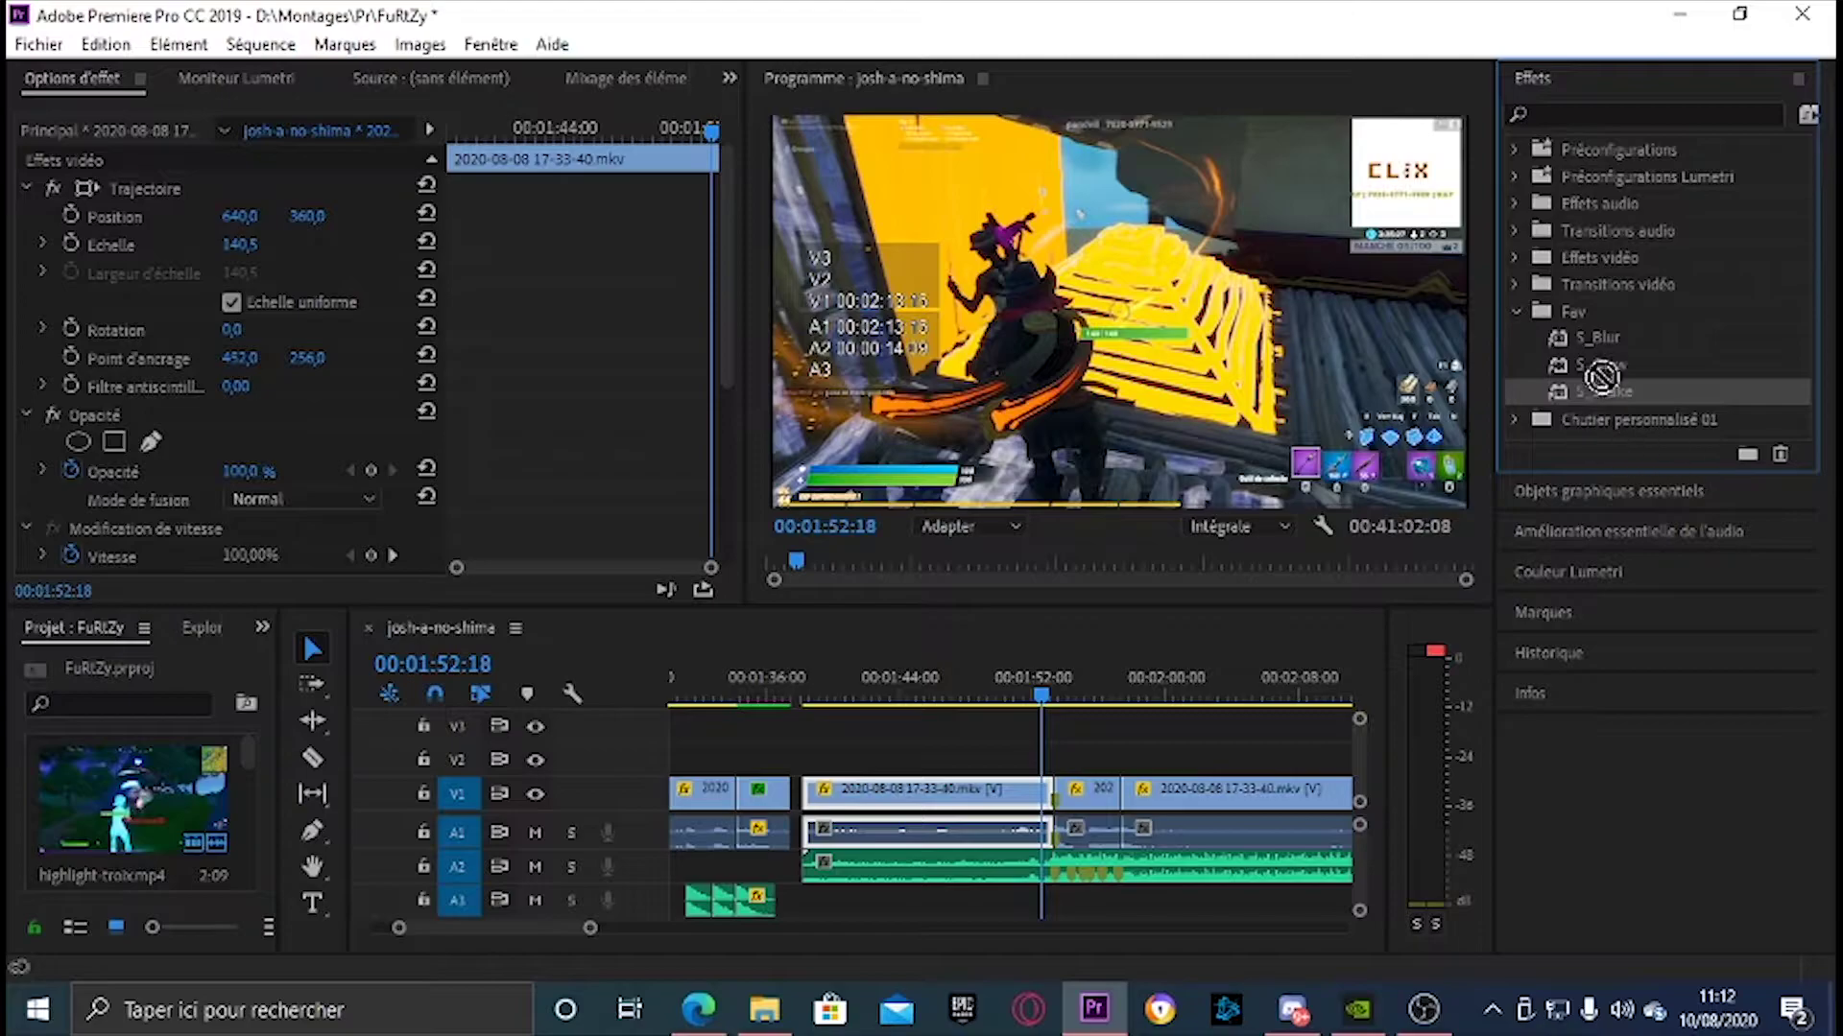
pyautogui.moveTo(1638, 350); pyautogui.dragTo(1816, 414)
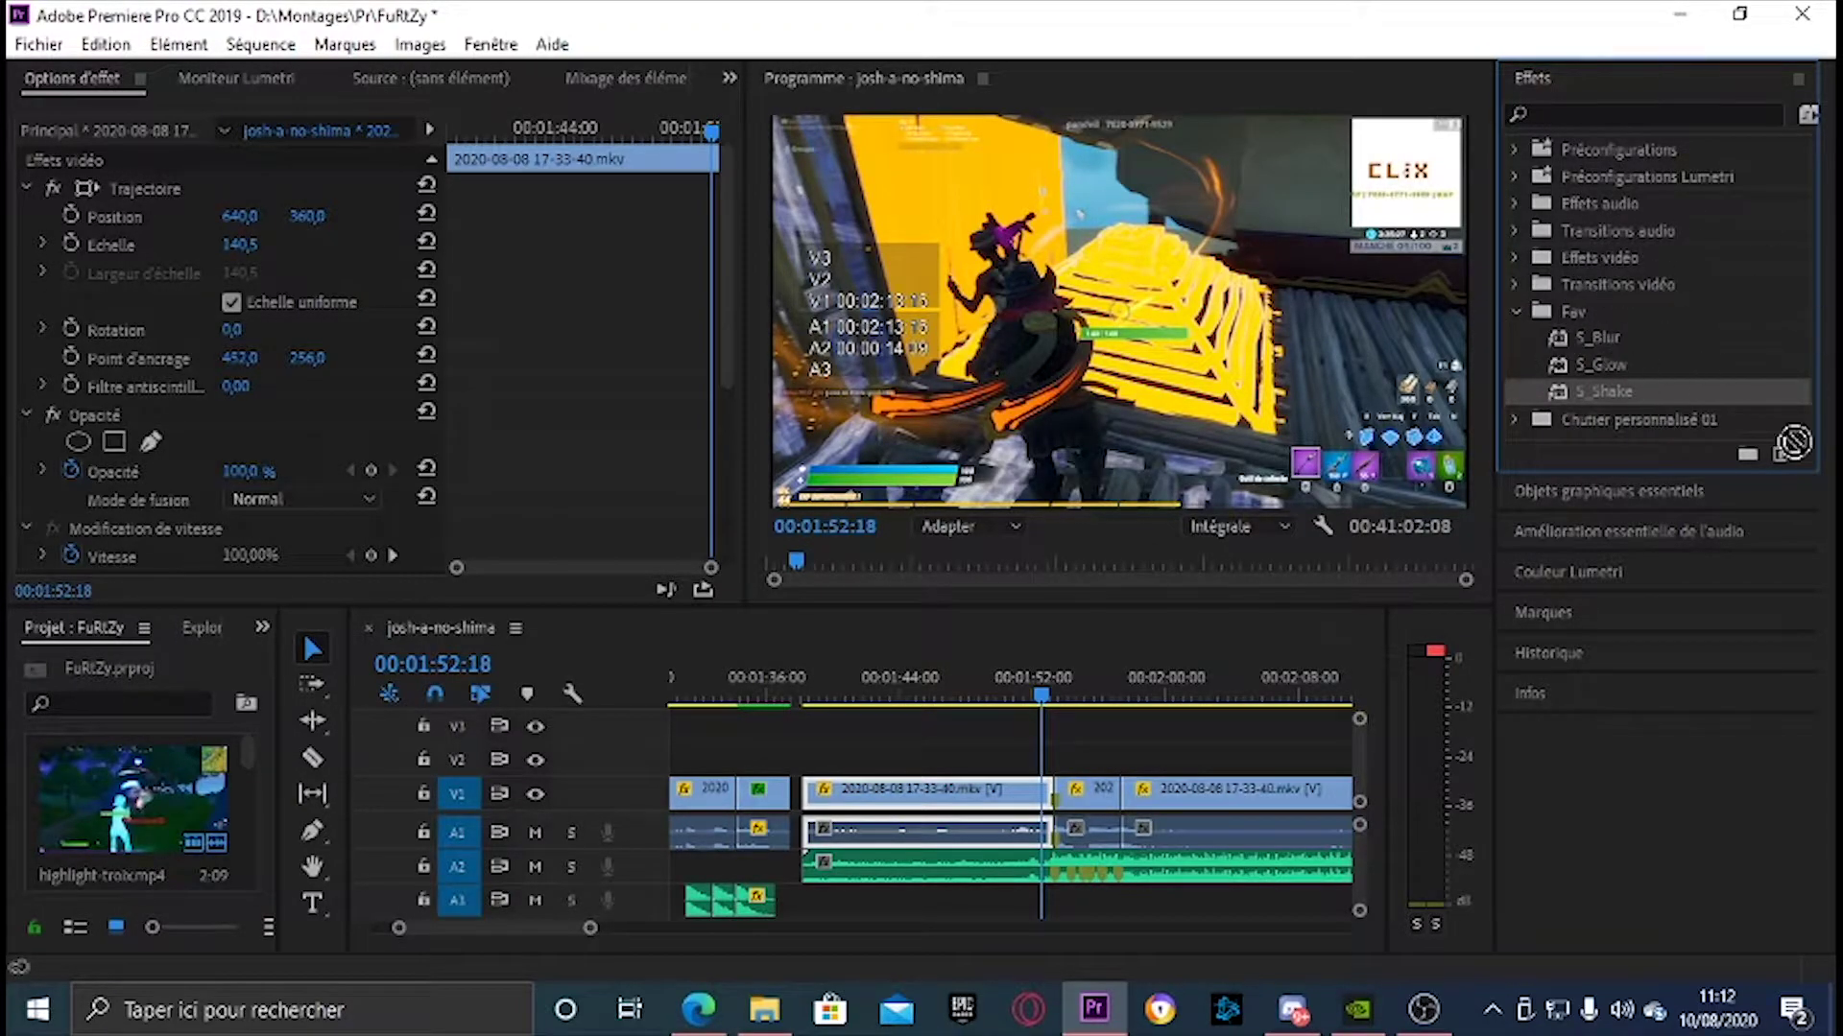
pyautogui.moveTo(1783, 208); pyautogui.dragTo(1671, 383)
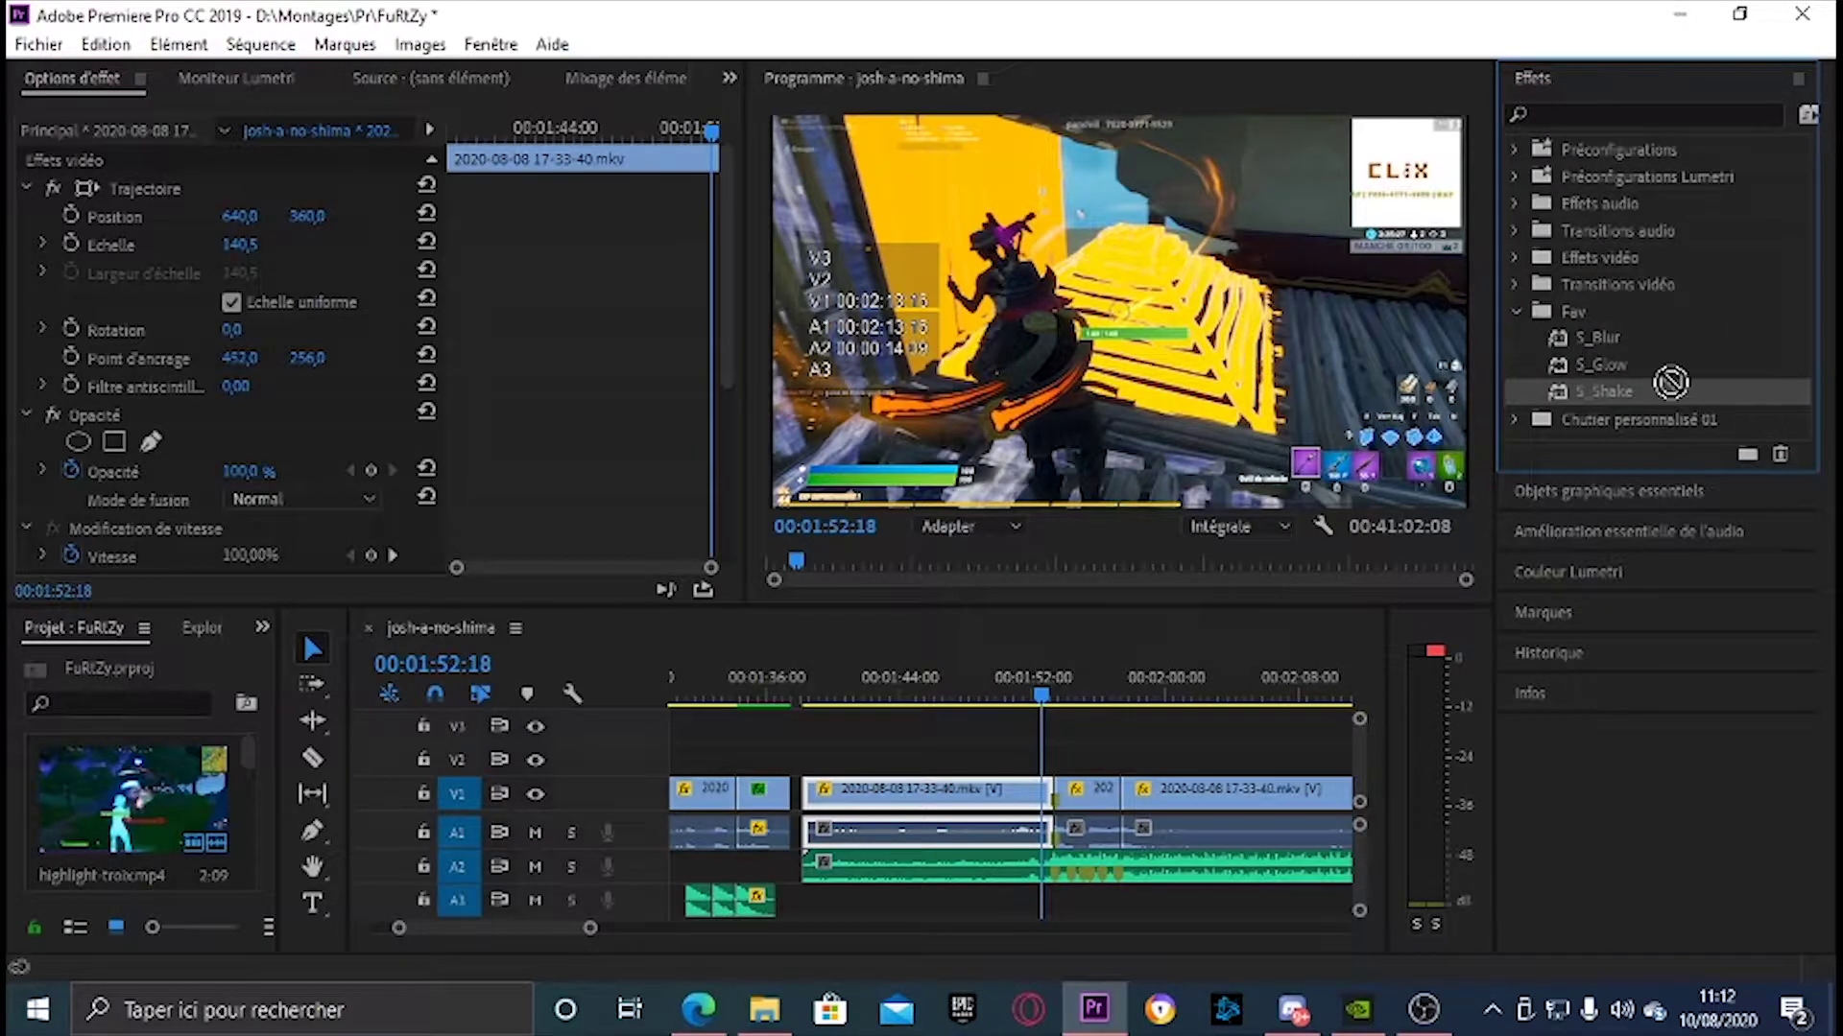
pyautogui.moveTo(1128, 716); pyautogui.dragTo(1102, 794)
pyautogui.press('space')
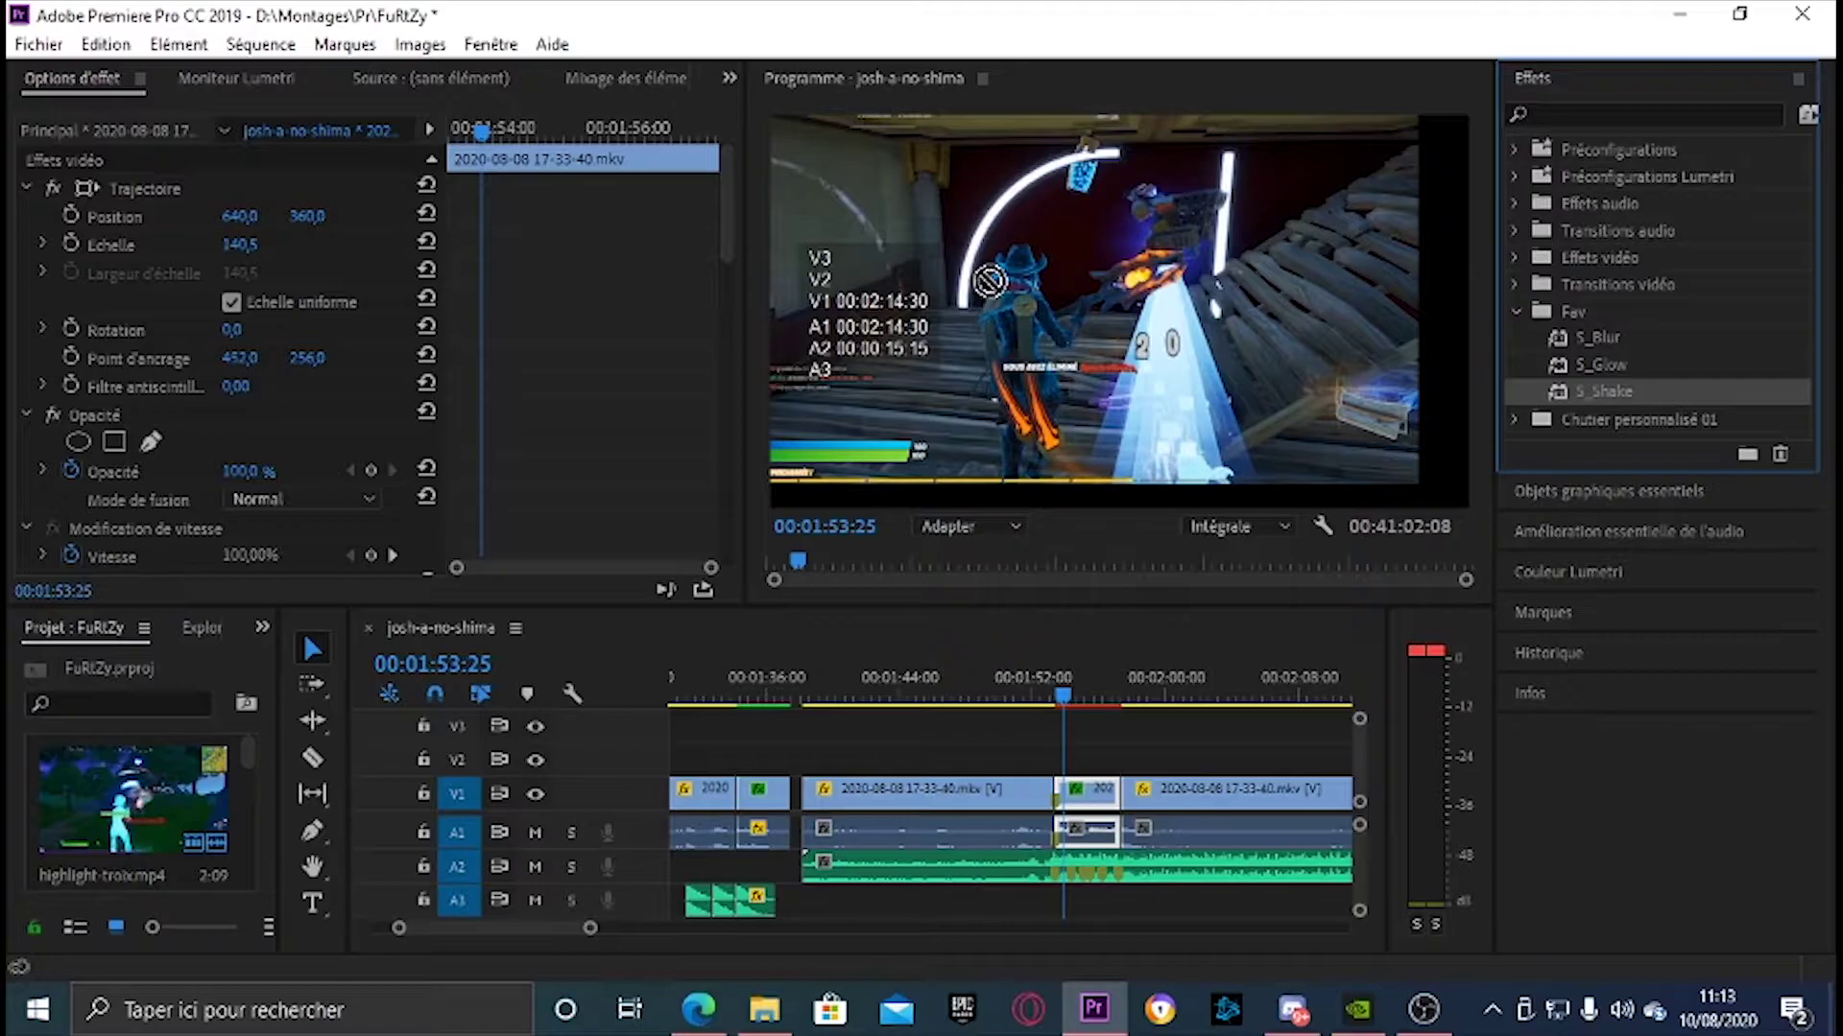
pyautogui.press('space')
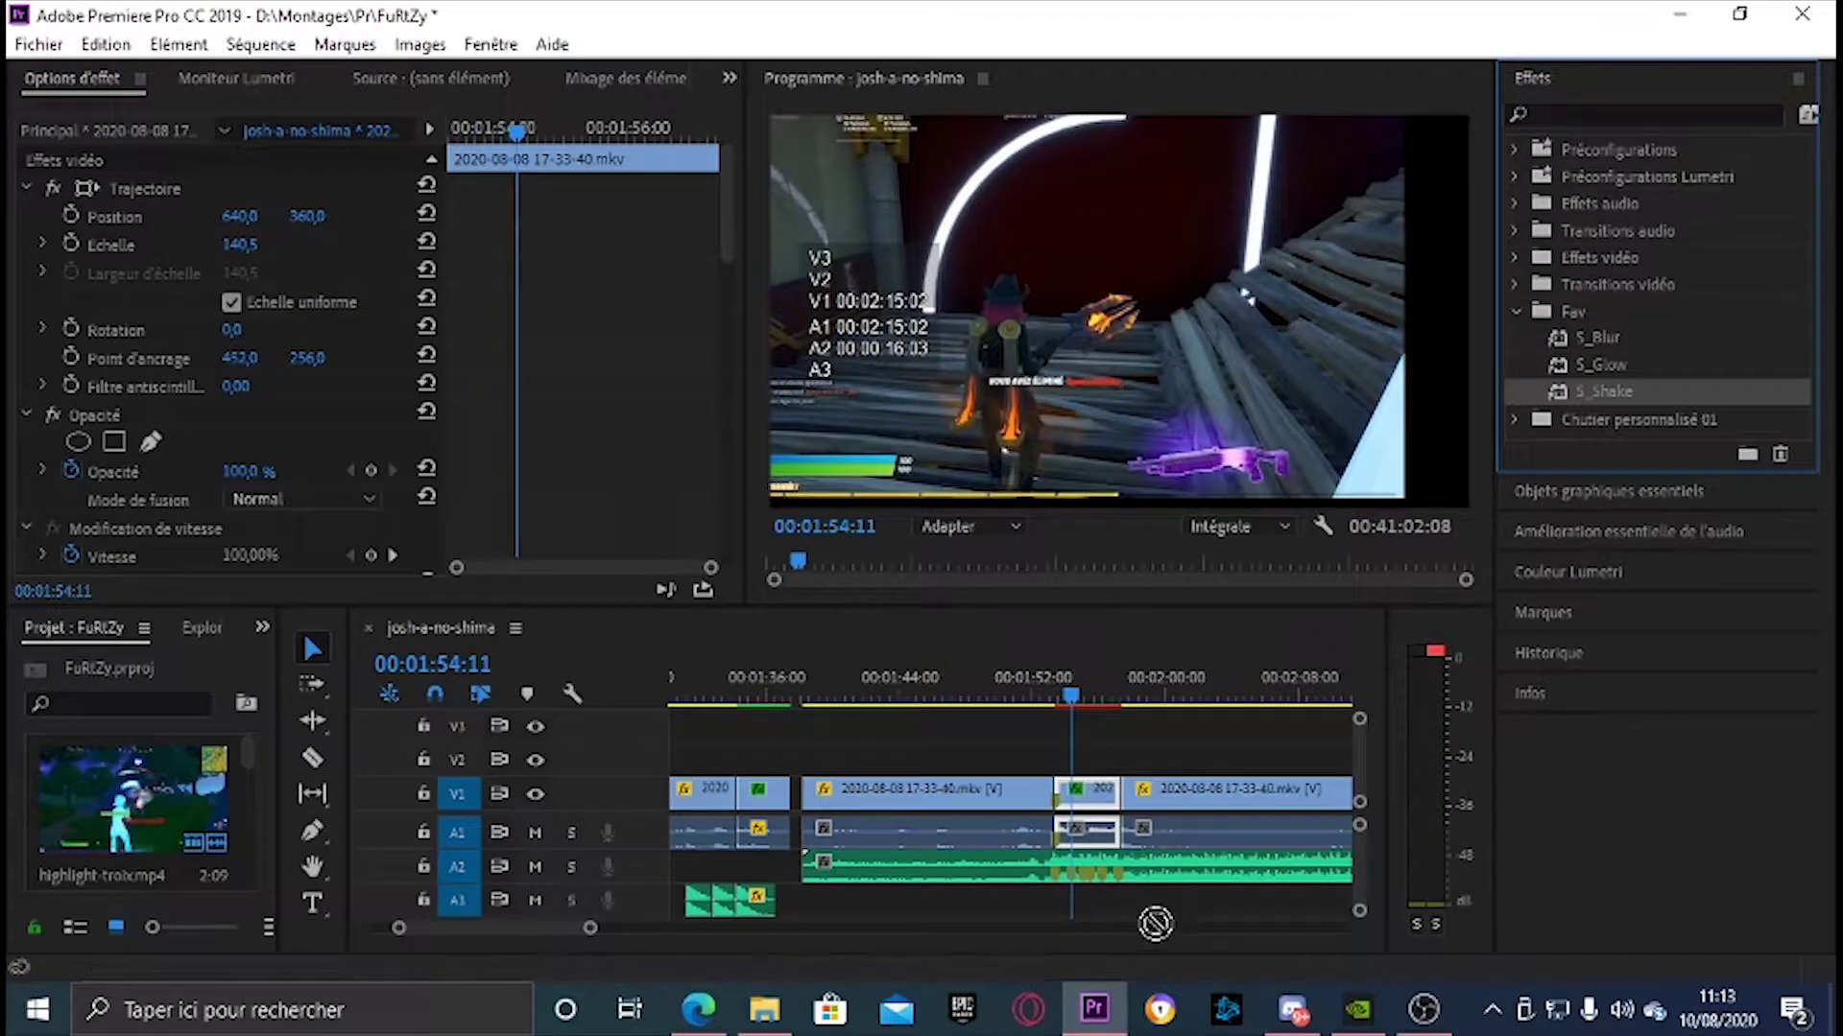
# Set the short clip's S_Shake Amplitude to 0.100 and Frequency to 2
pyautogui.moveTo(967, 266); pyautogui.dragTo(384, 392)
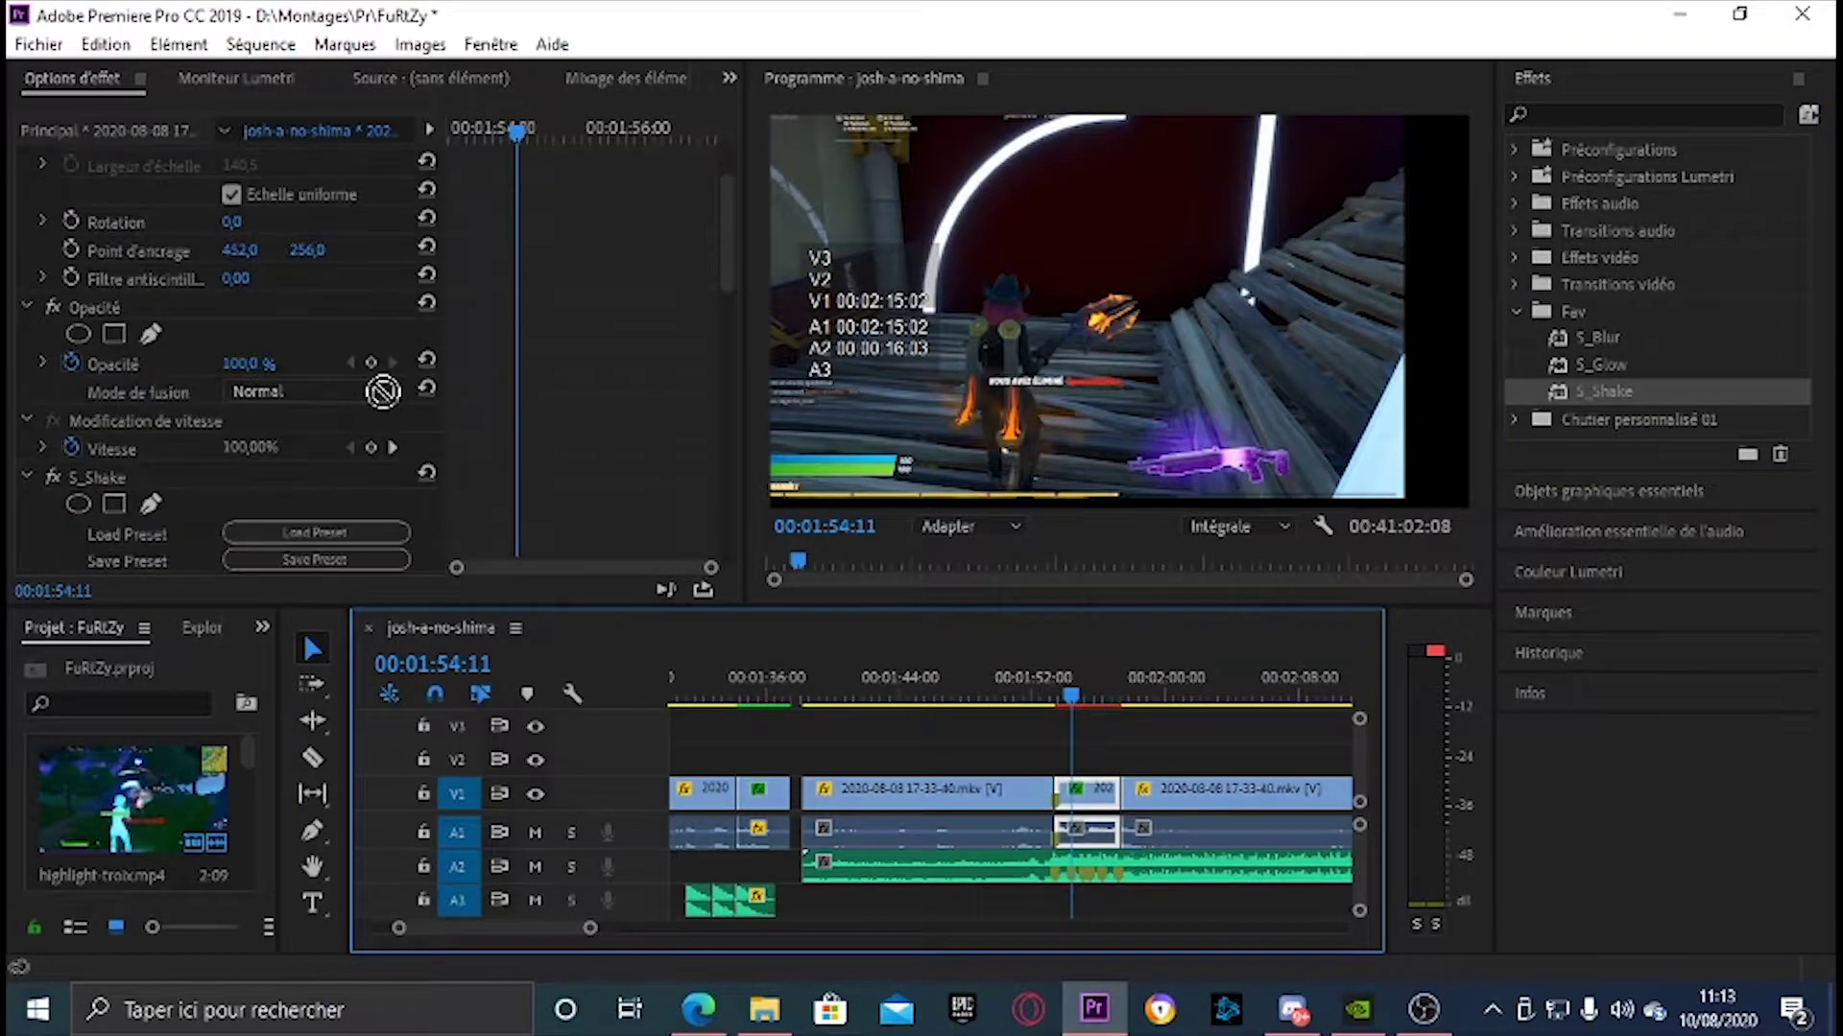
pyautogui.scroll(-1, 382, 391)
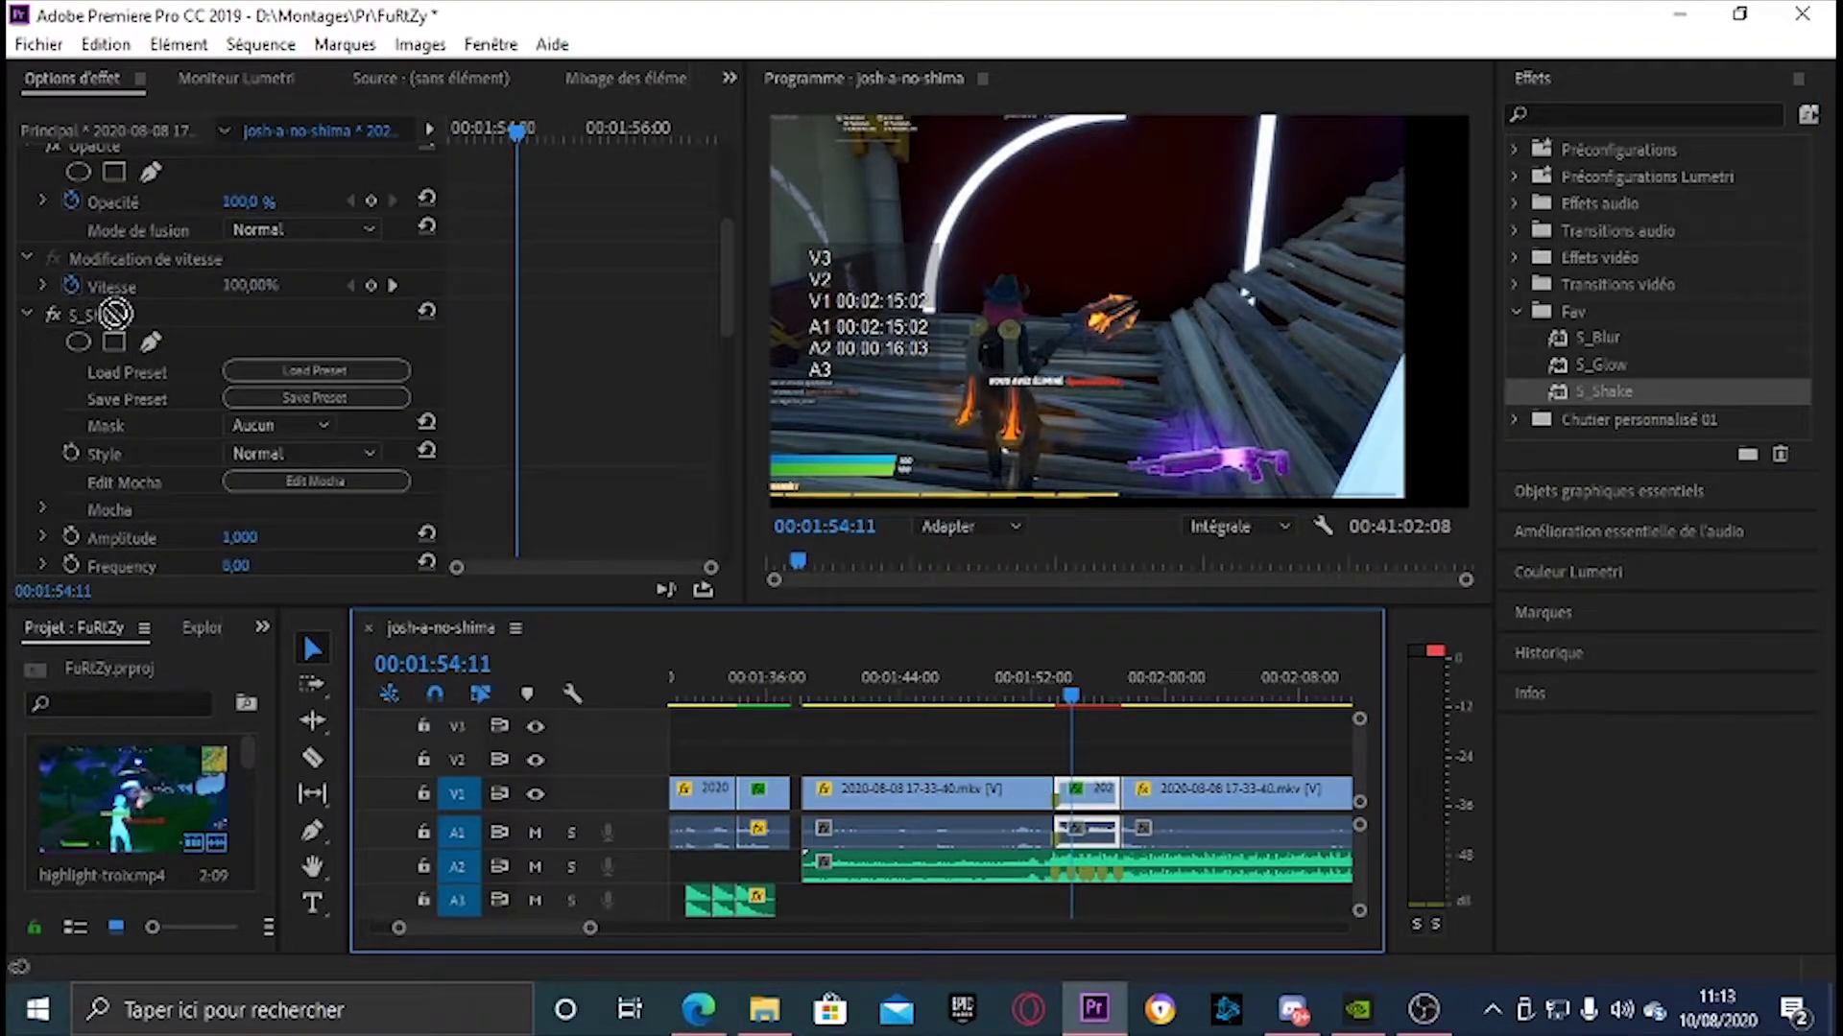
pyautogui.scroll(-3, 199, 355)
pyautogui.scroll(-1, 327, 413)
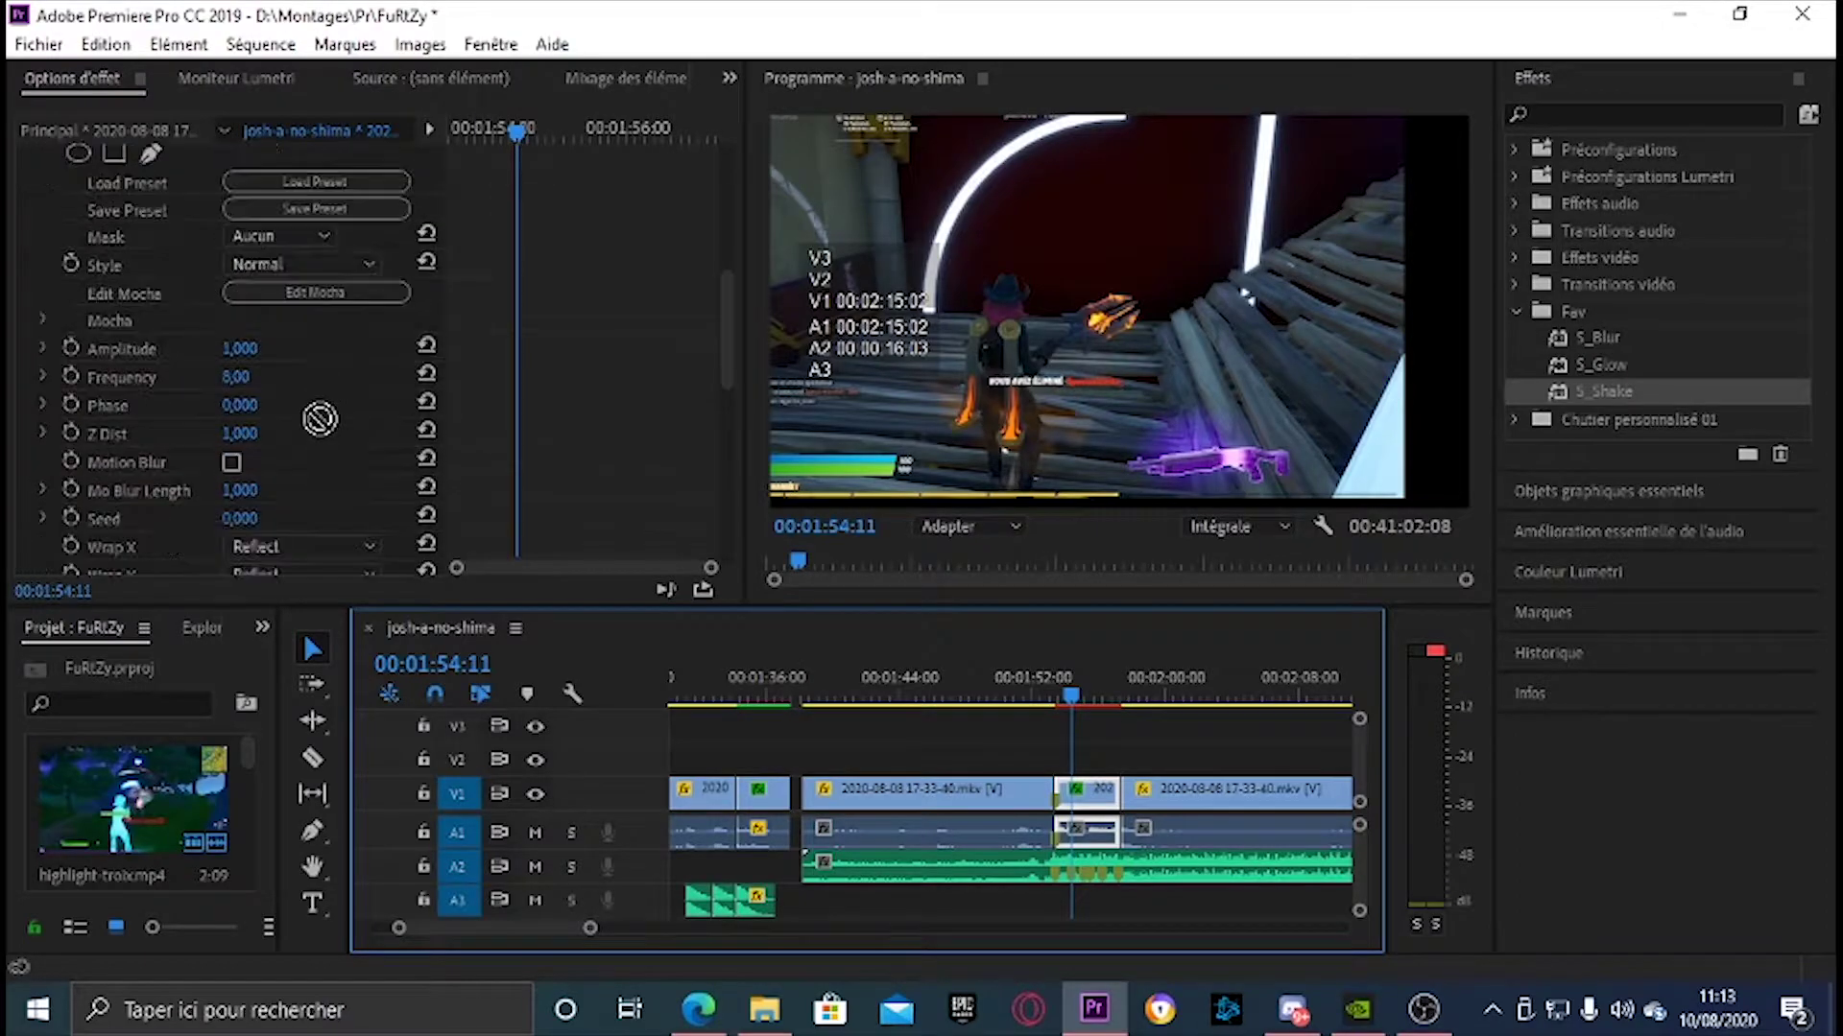
pyautogui.click(239, 350)
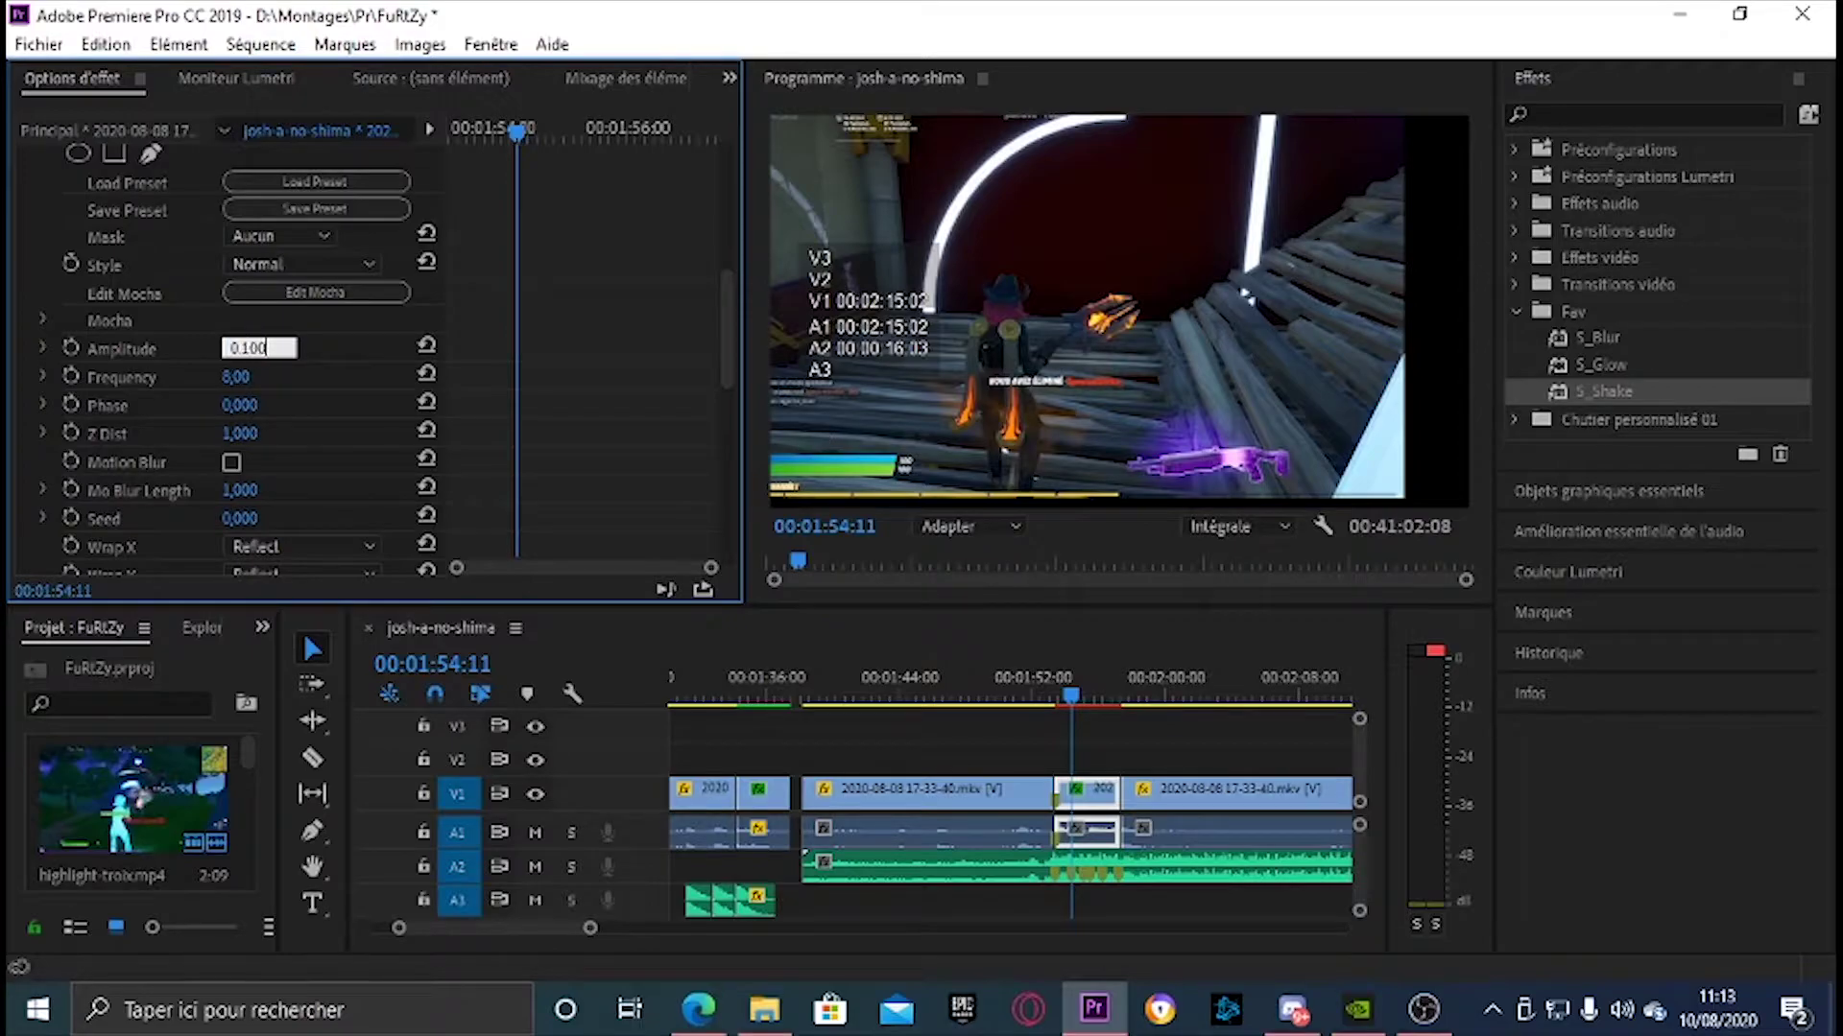
pyautogui.press('Return')
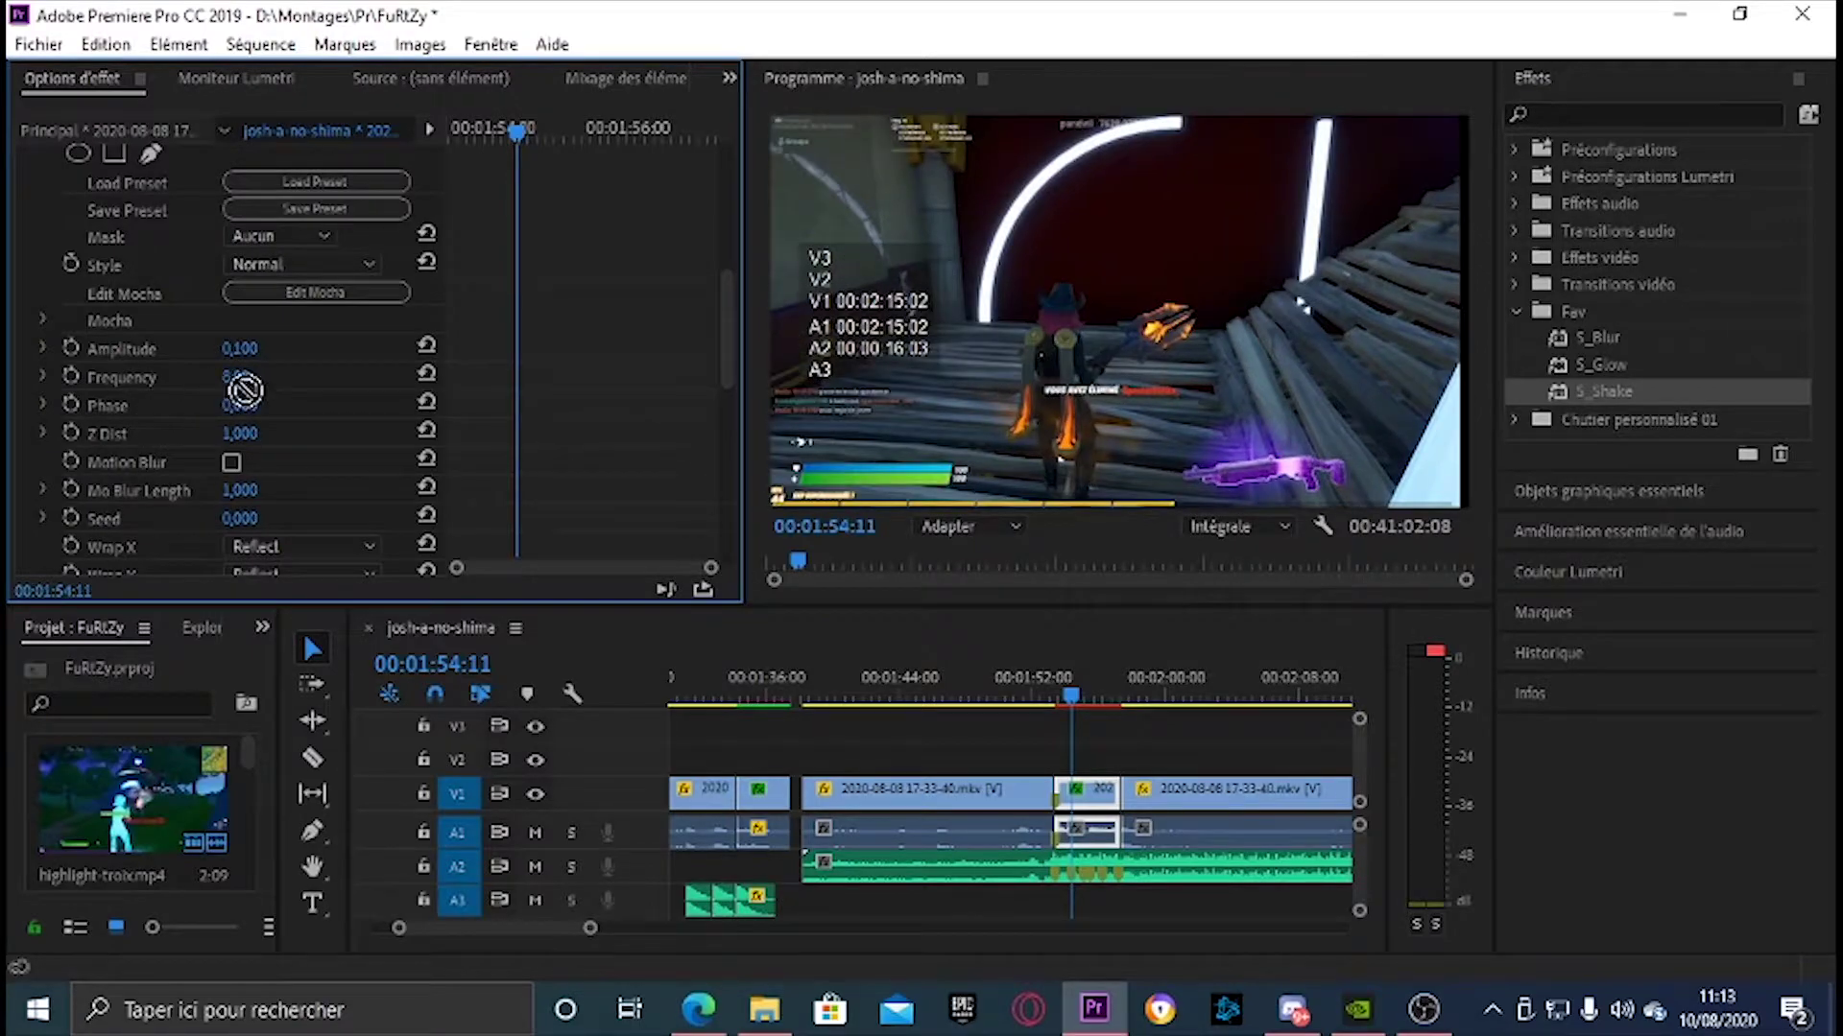
pyautogui.click(235, 376)
pyautogui.write('2')
pyautogui.press('Return')
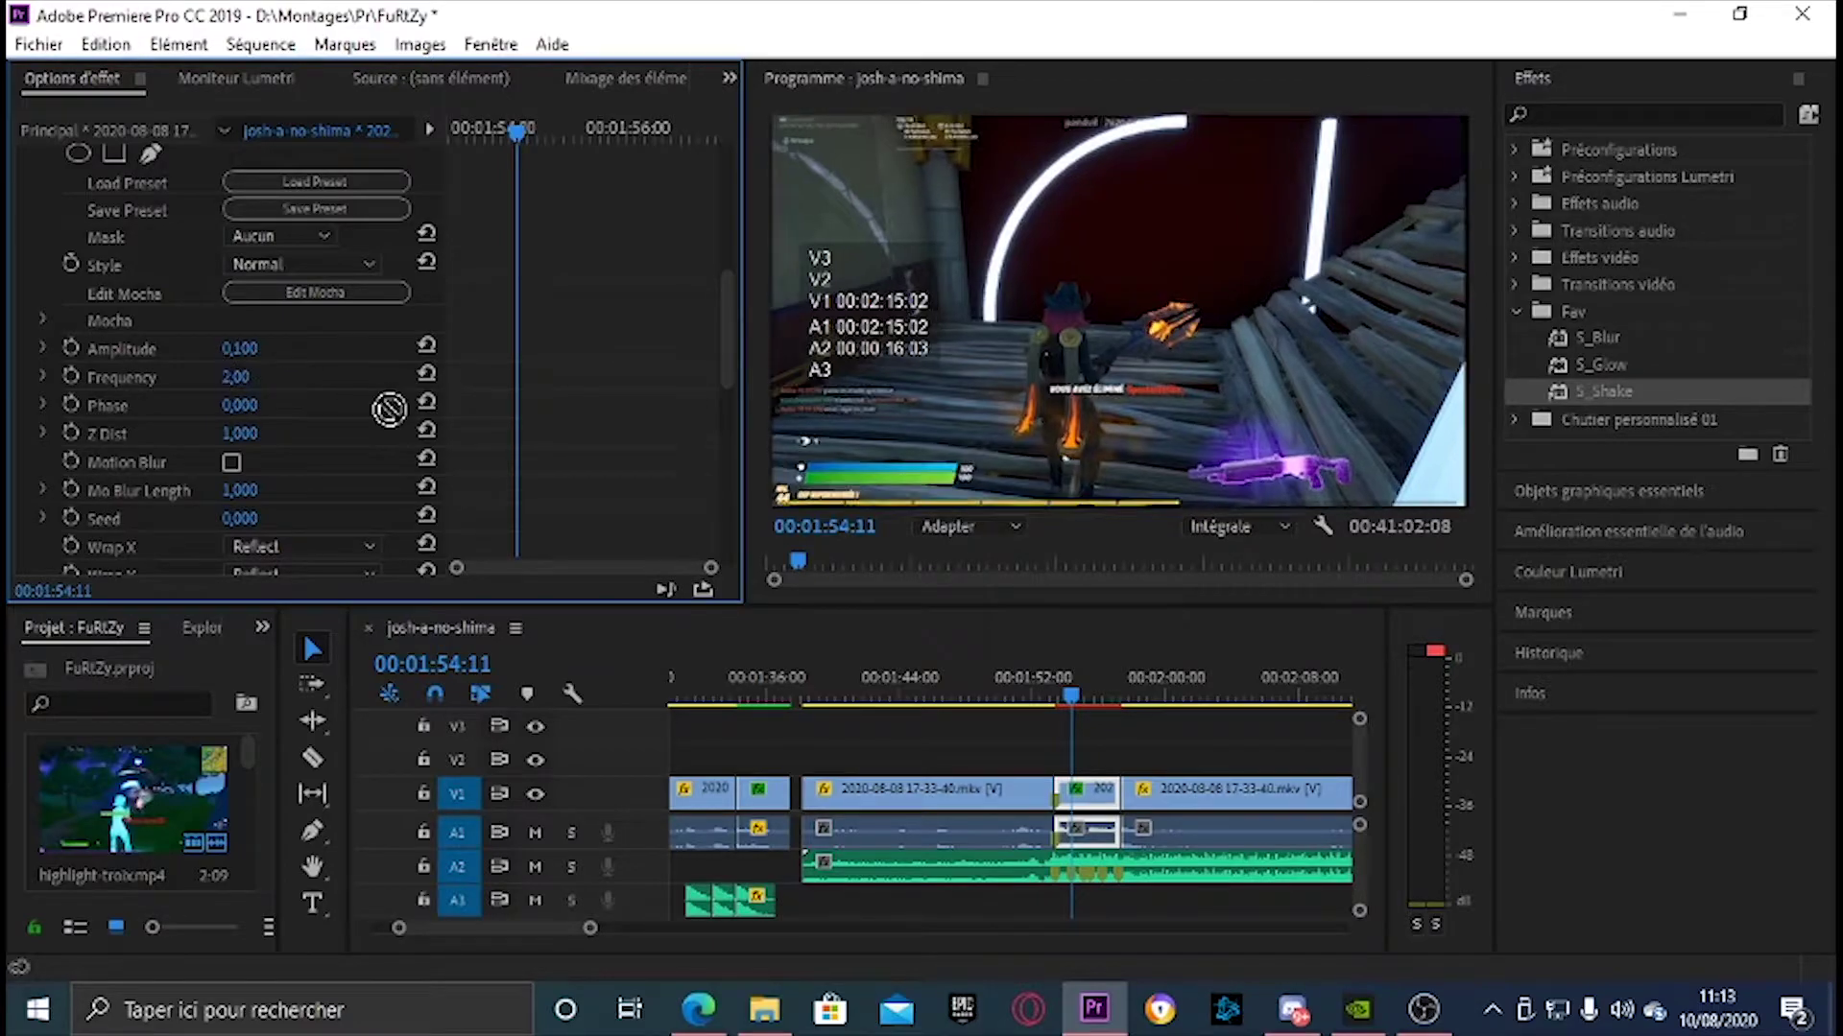
# Play back the short clip to review the shake, and look over the remaining S_Shake parameters
pyautogui.click(1059, 680)
pyautogui.press('space')
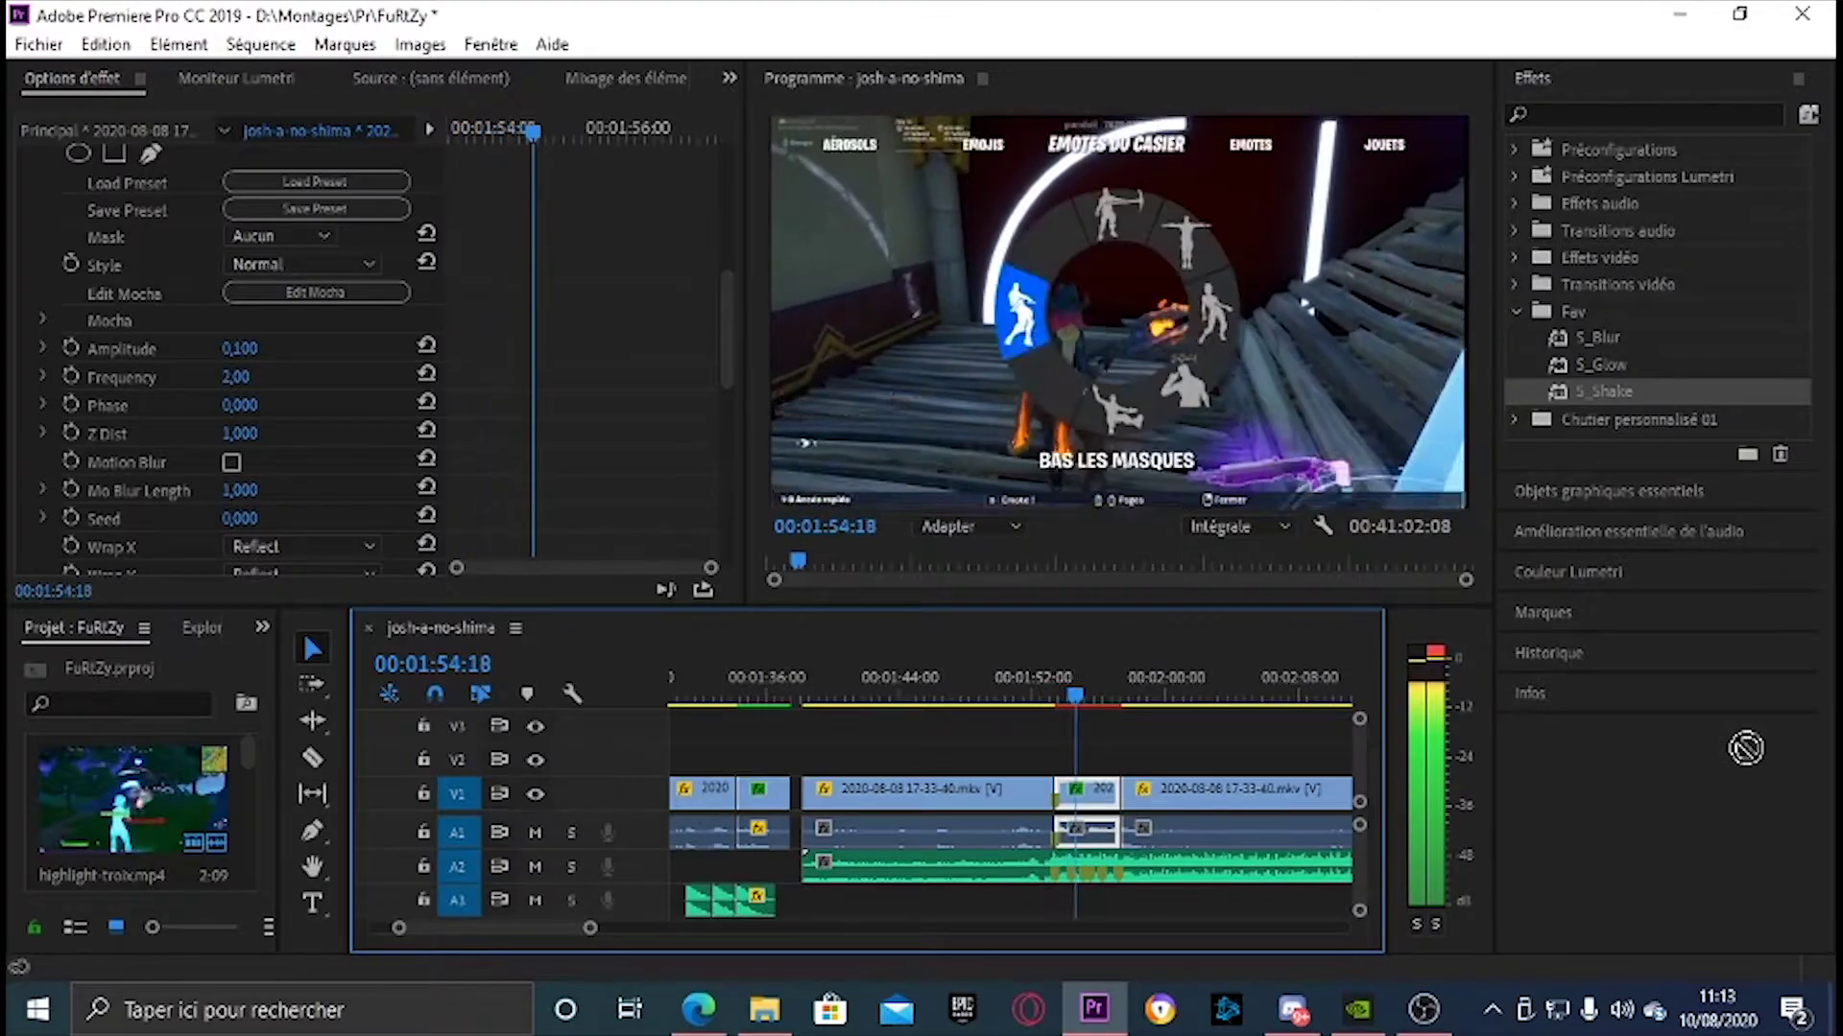
pyautogui.press('space')
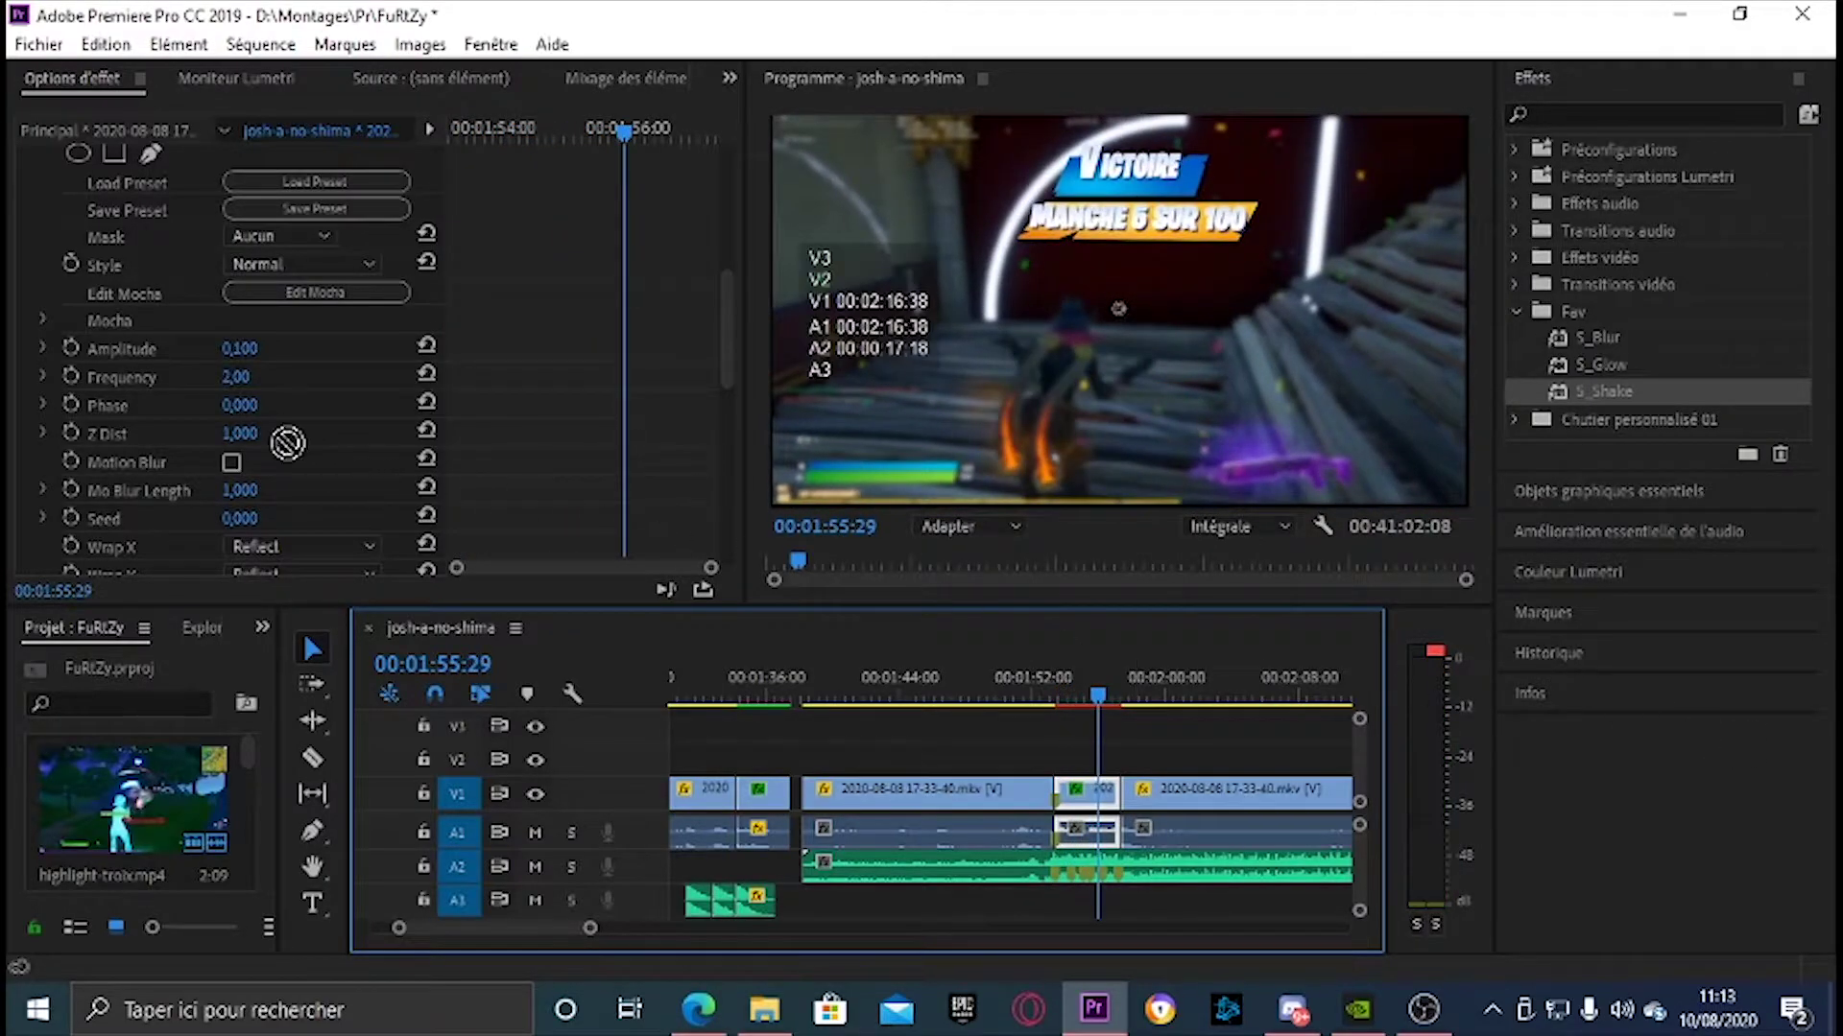
pyautogui.scroll(-2, 305, 468)
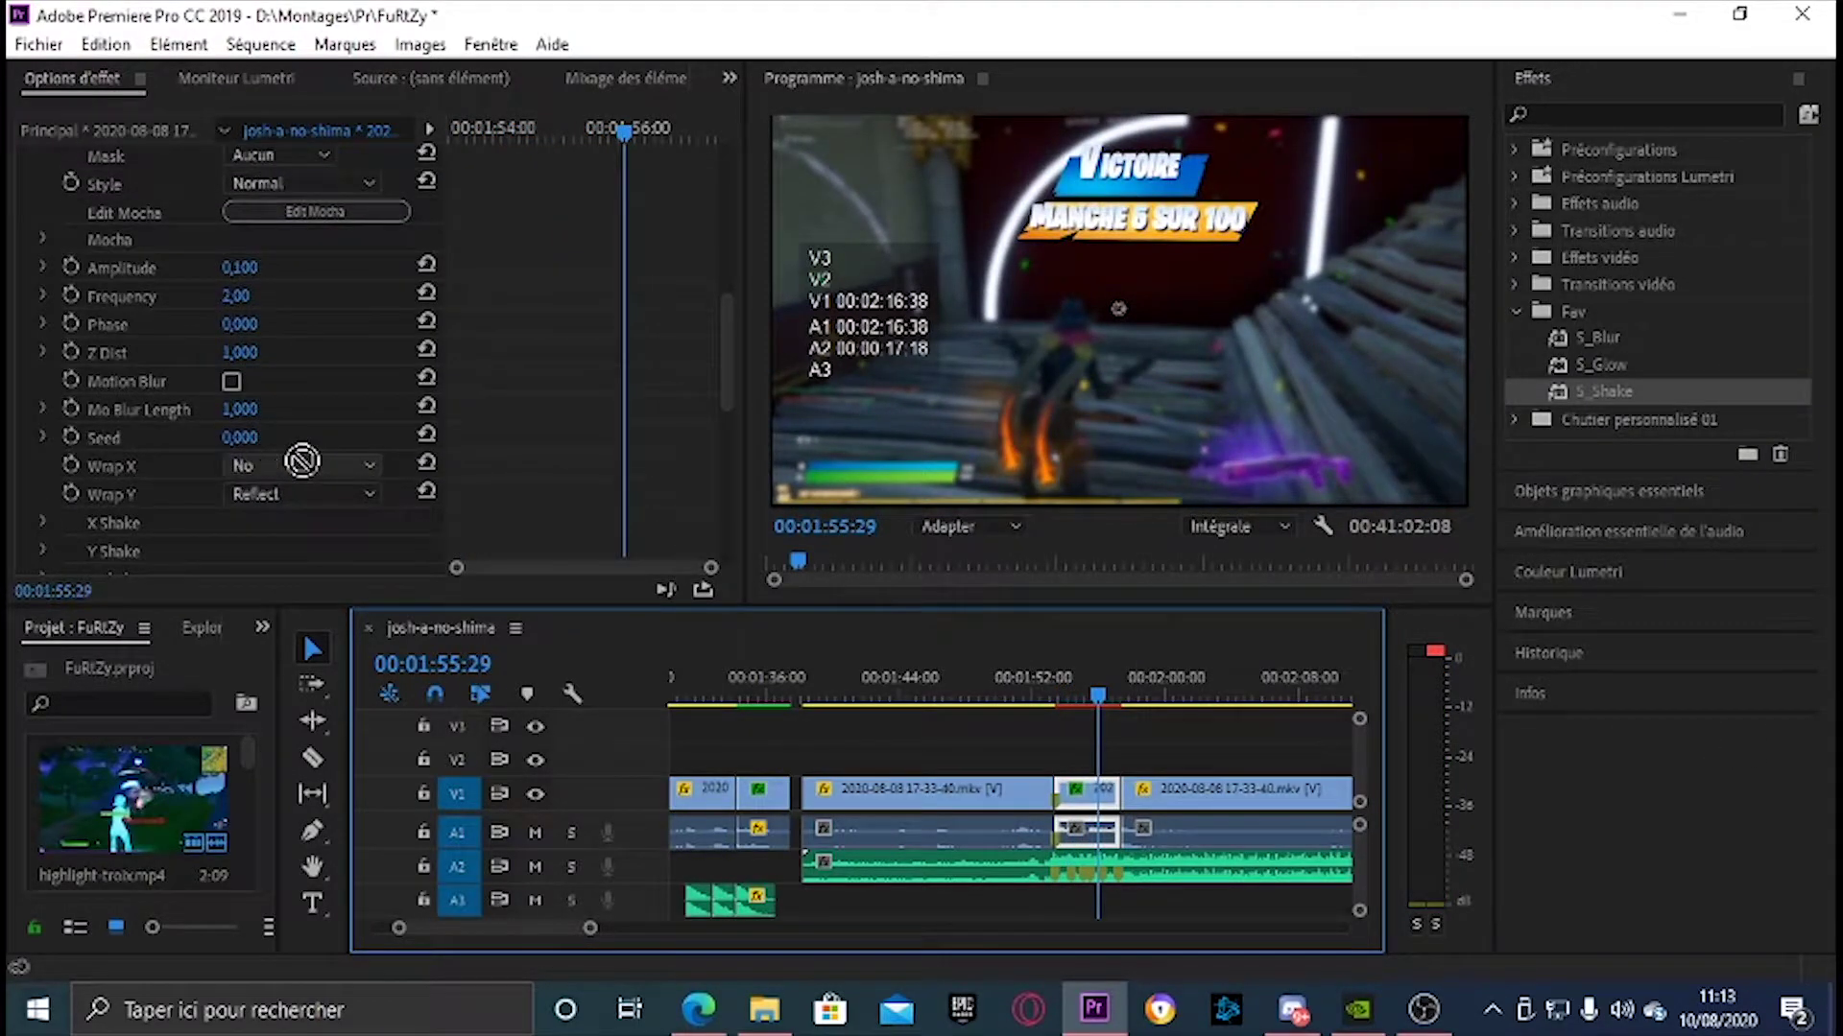
pyautogui.scroll(3, 382, 389)
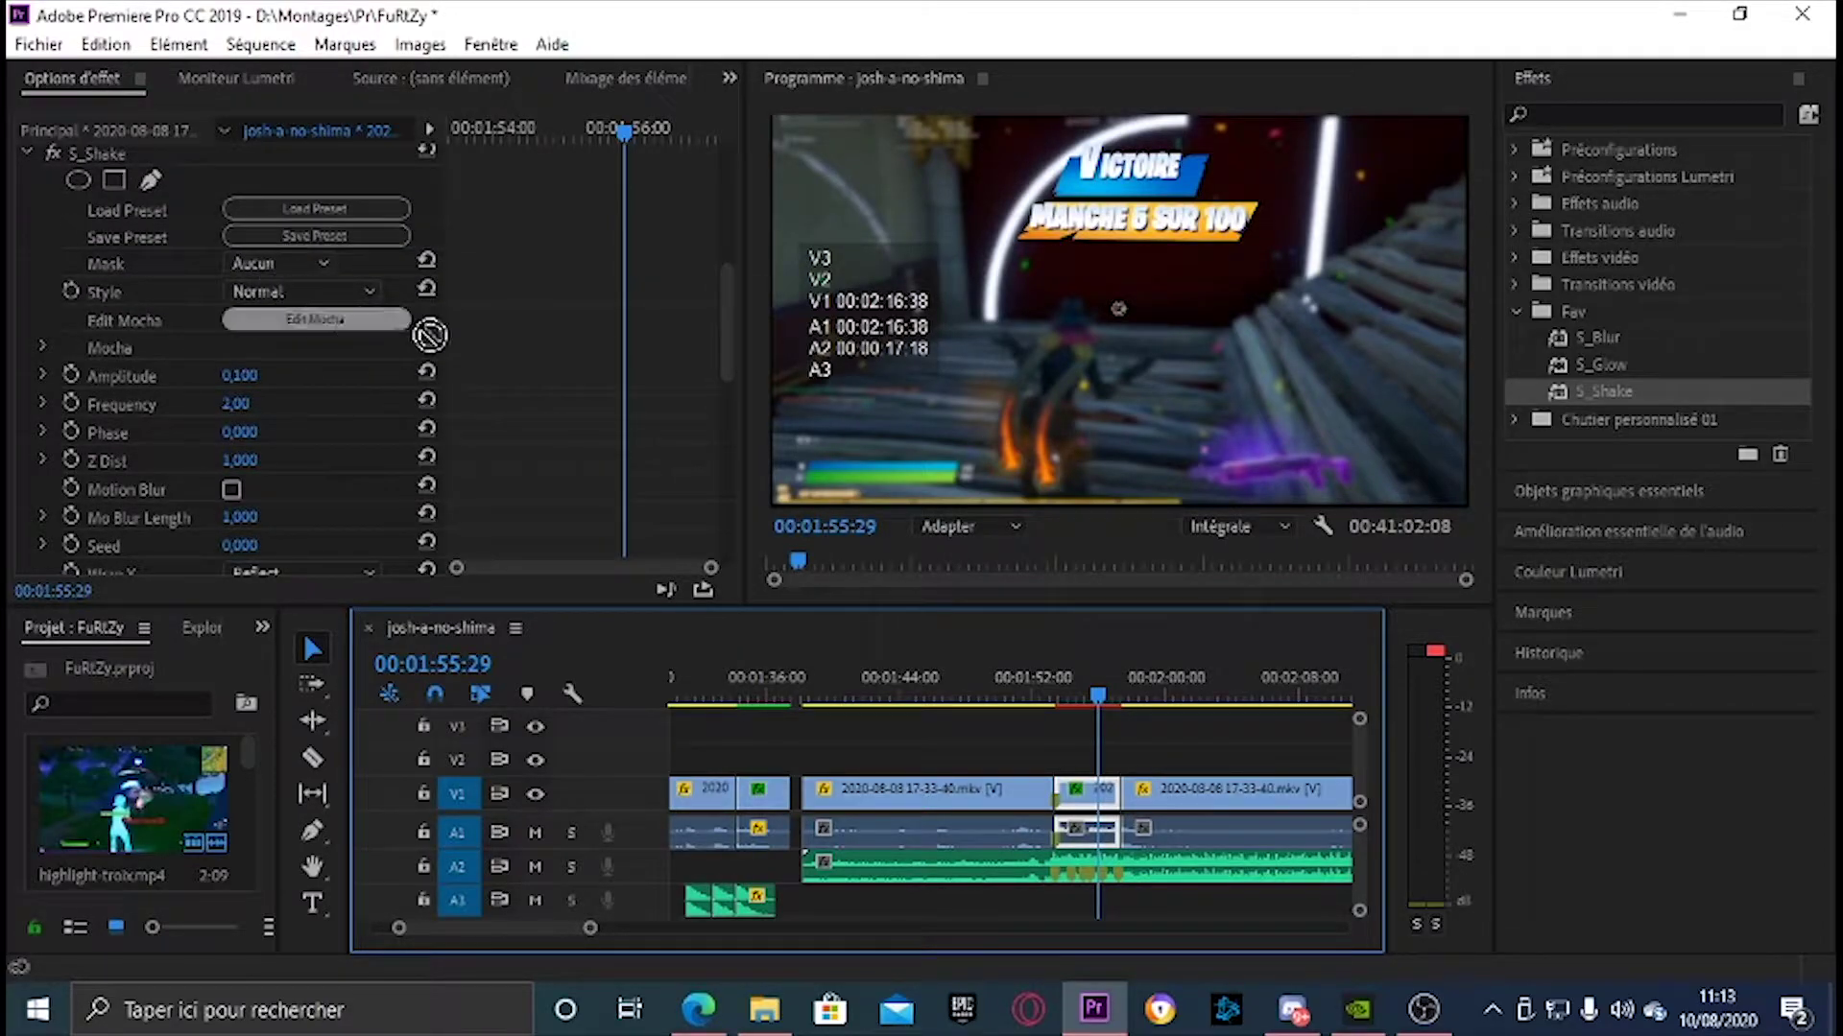
pyautogui.press('space')
pyautogui.press('space')
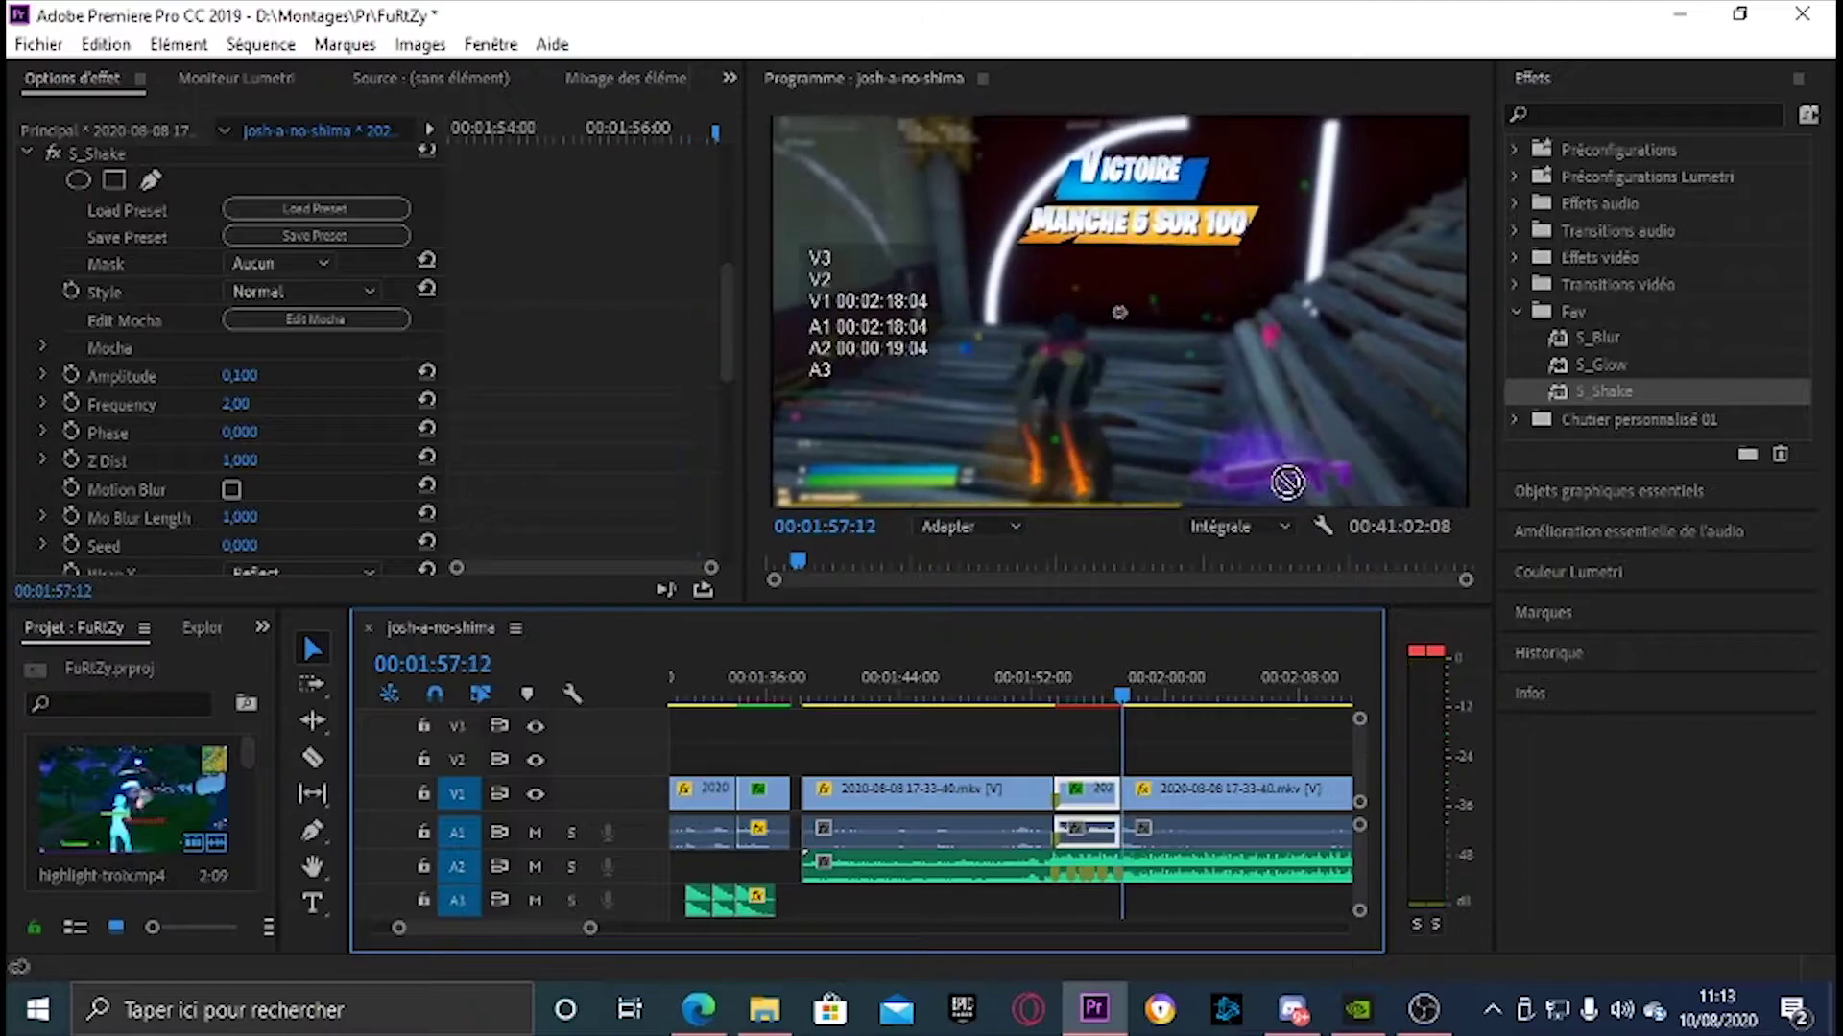
pyautogui.click(1121, 692)
pyautogui.moveTo(1121, 693); pyautogui.dragTo(1045, 691)
pyautogui.press('space')
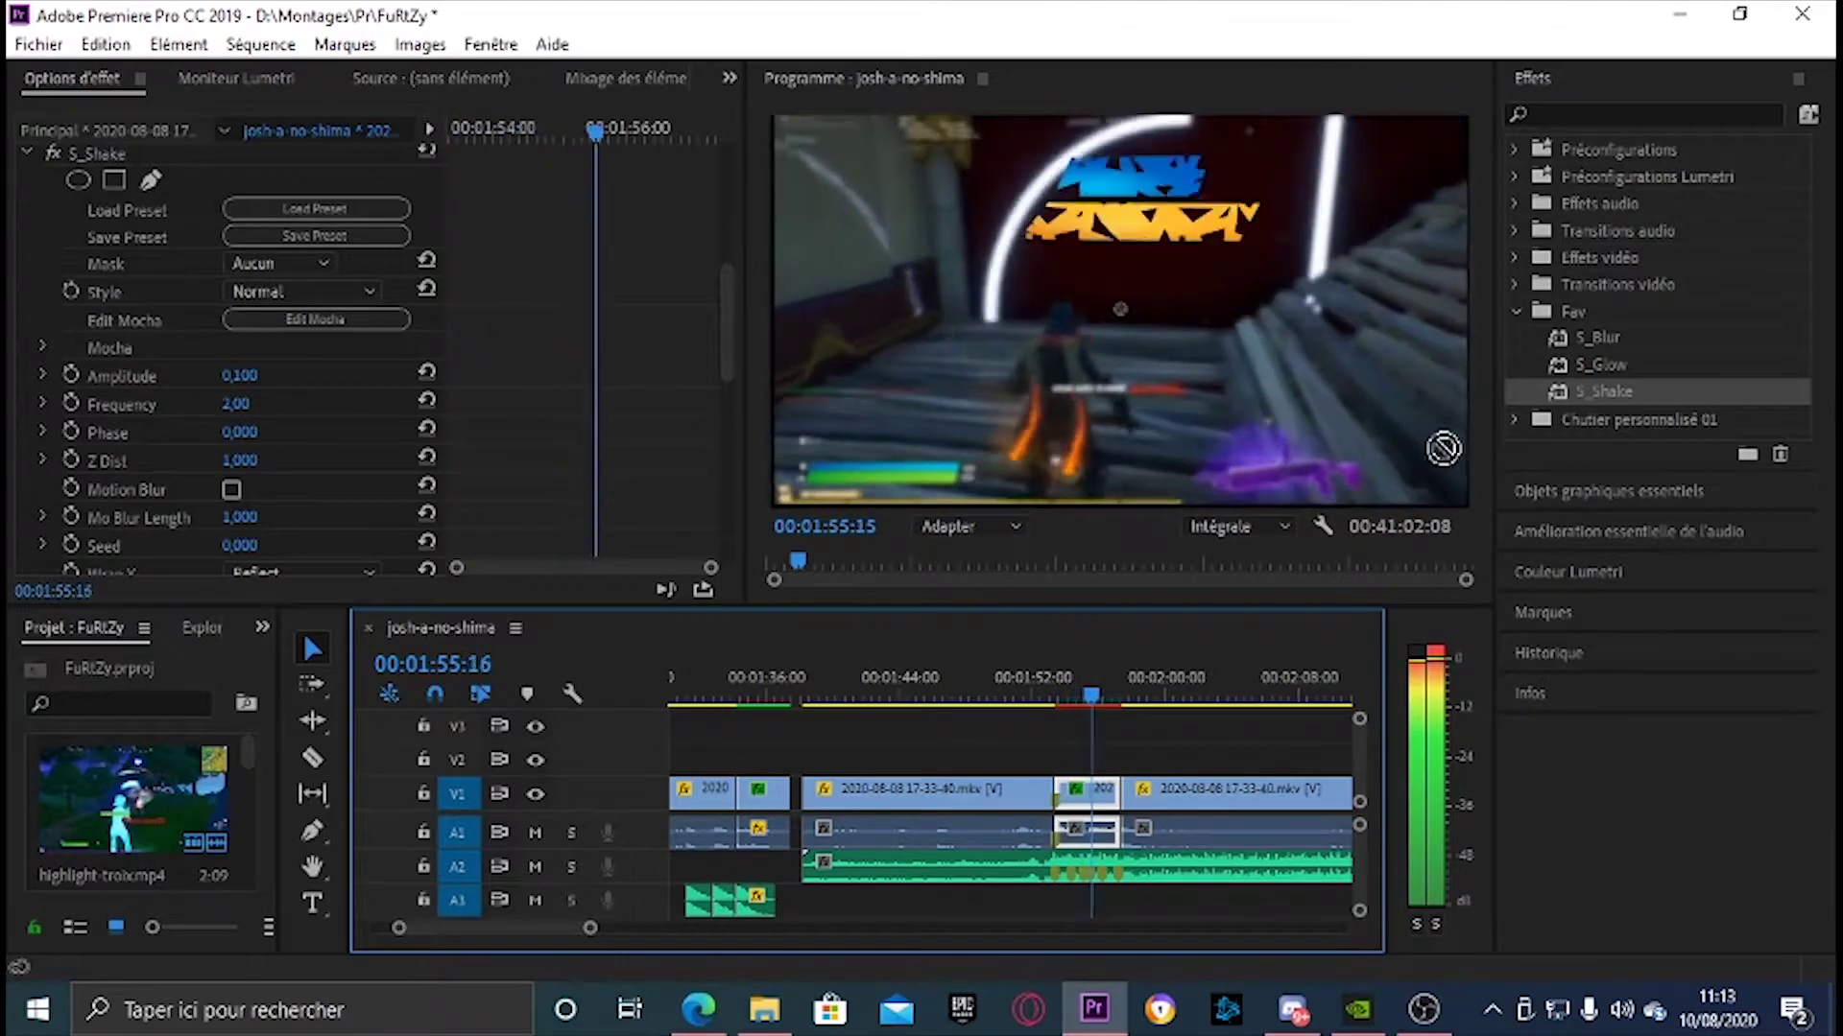
pyautogui.press('space')
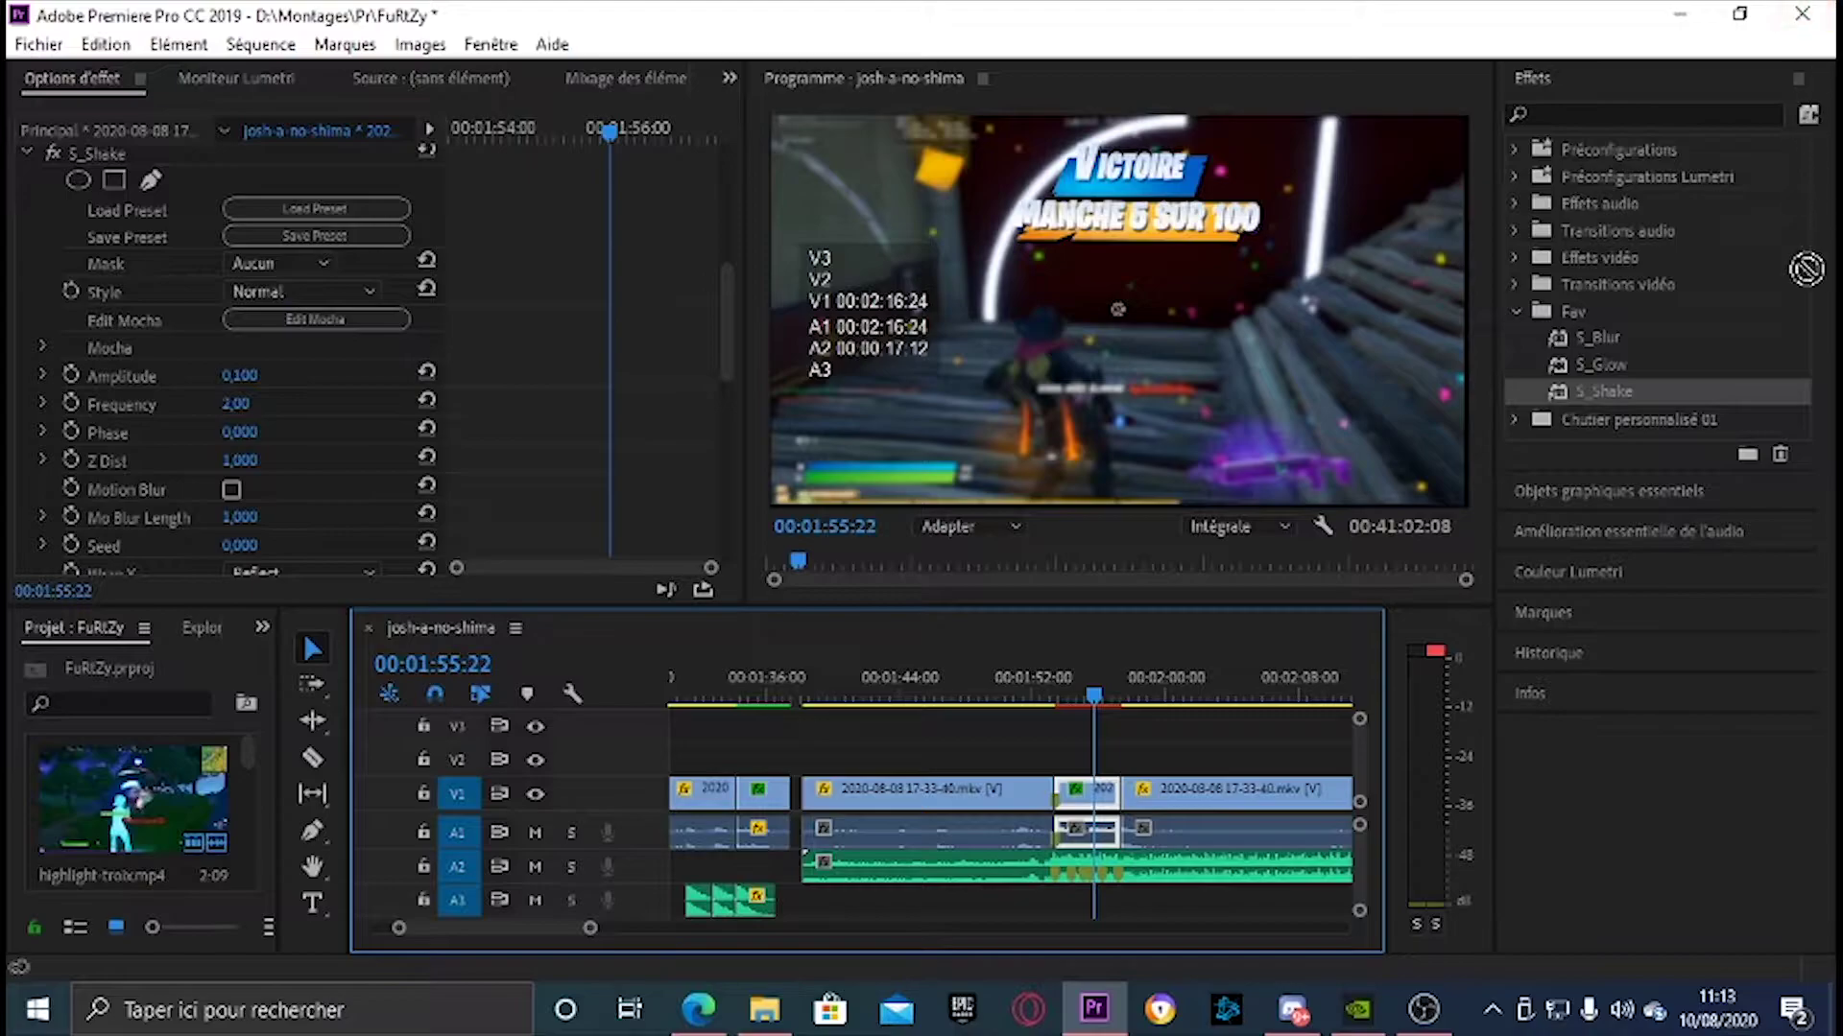
# Apply S_Blur from the Fav bin to the short clip and bring up its parameters
pyautogui.click(1668, 331)
pyautogui.moveTo(1200, 411); pyautogui.dragTo(178, 360)
pyautogui.scroll(-8, 135, 253)
pyautogui.scroll(-5, 226, 399)
pyautogui.scroll(-4, 292, 349)
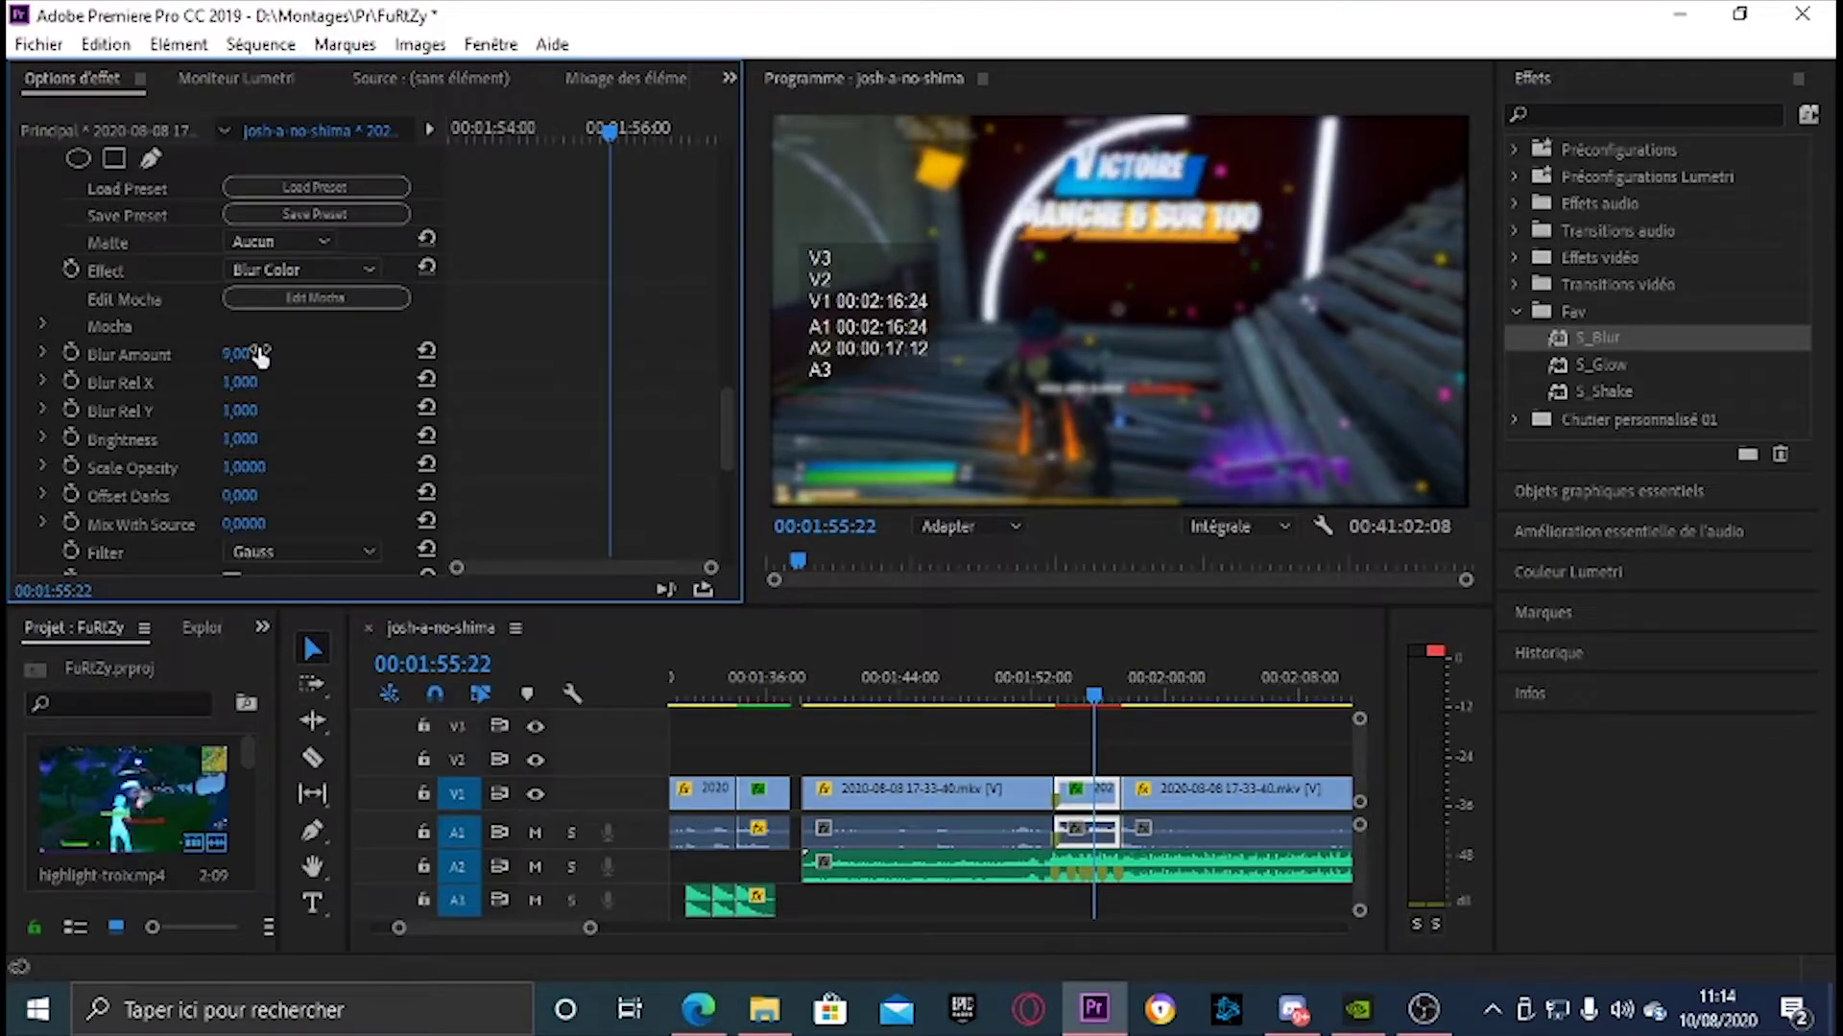
# Set the S_Blur Blur Amount to 10 and play back the short clip to check the blur
pyautogui.click(257, 355)
pyautogui.write('10')
pyautogui.press('Return')
pyautogui.moveTo(1092, 693); pyautogui.dragTo(1037, 693)
pyautogui.press('space')
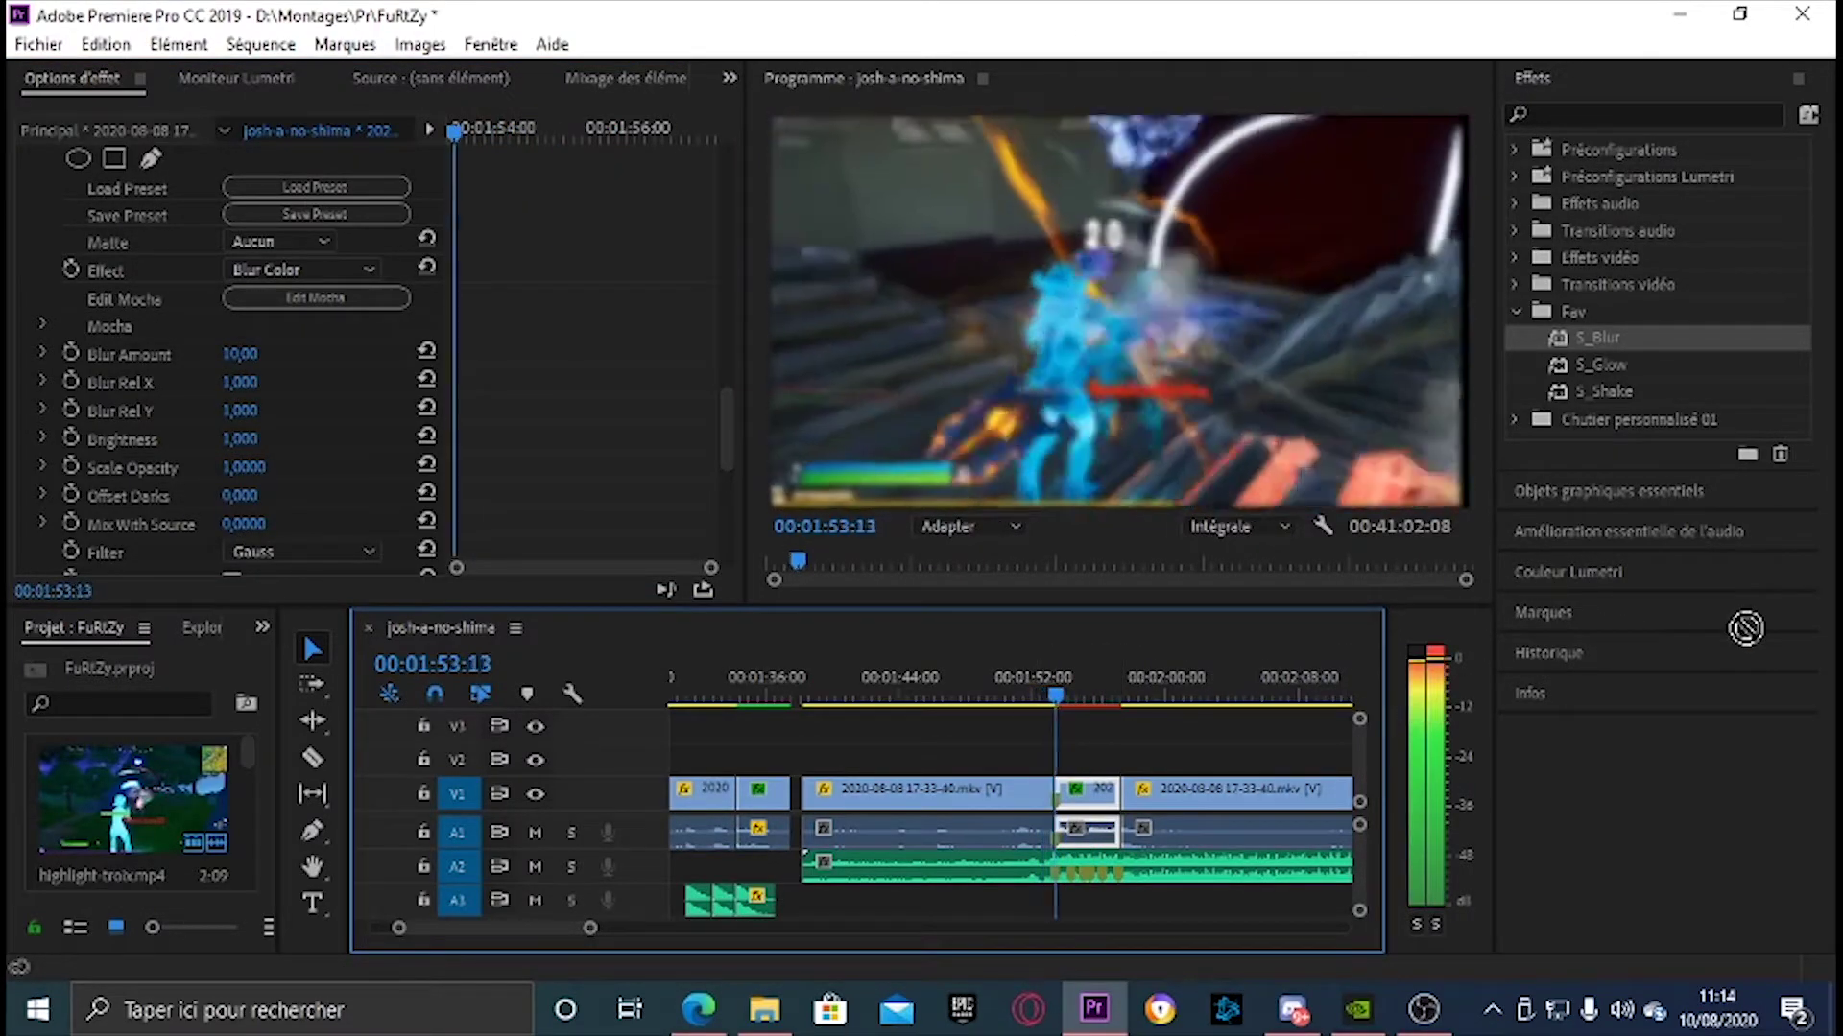
pyautogui.press('space')
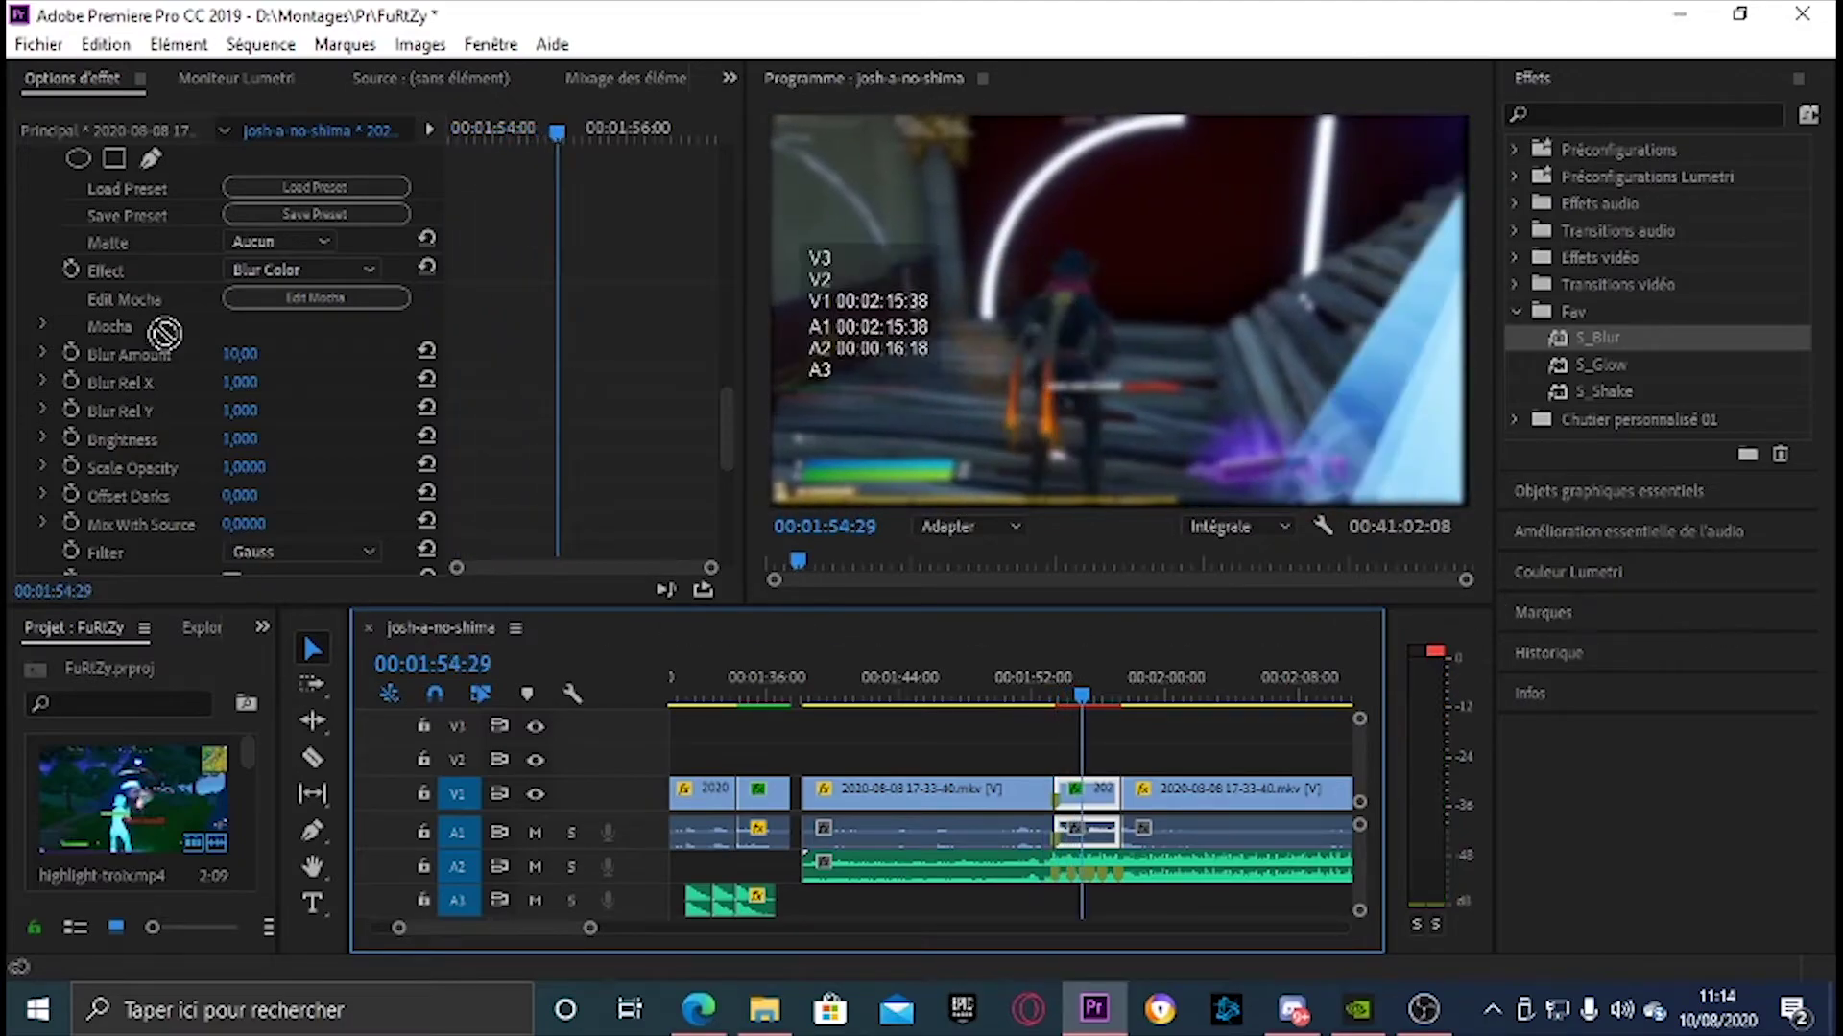
# Set the S_Blur Blur Amount to 2 and play back the short clip to check the softer blur
pyautogui.moveTo(235, 355); pyautogui.dragTo(216, 355)
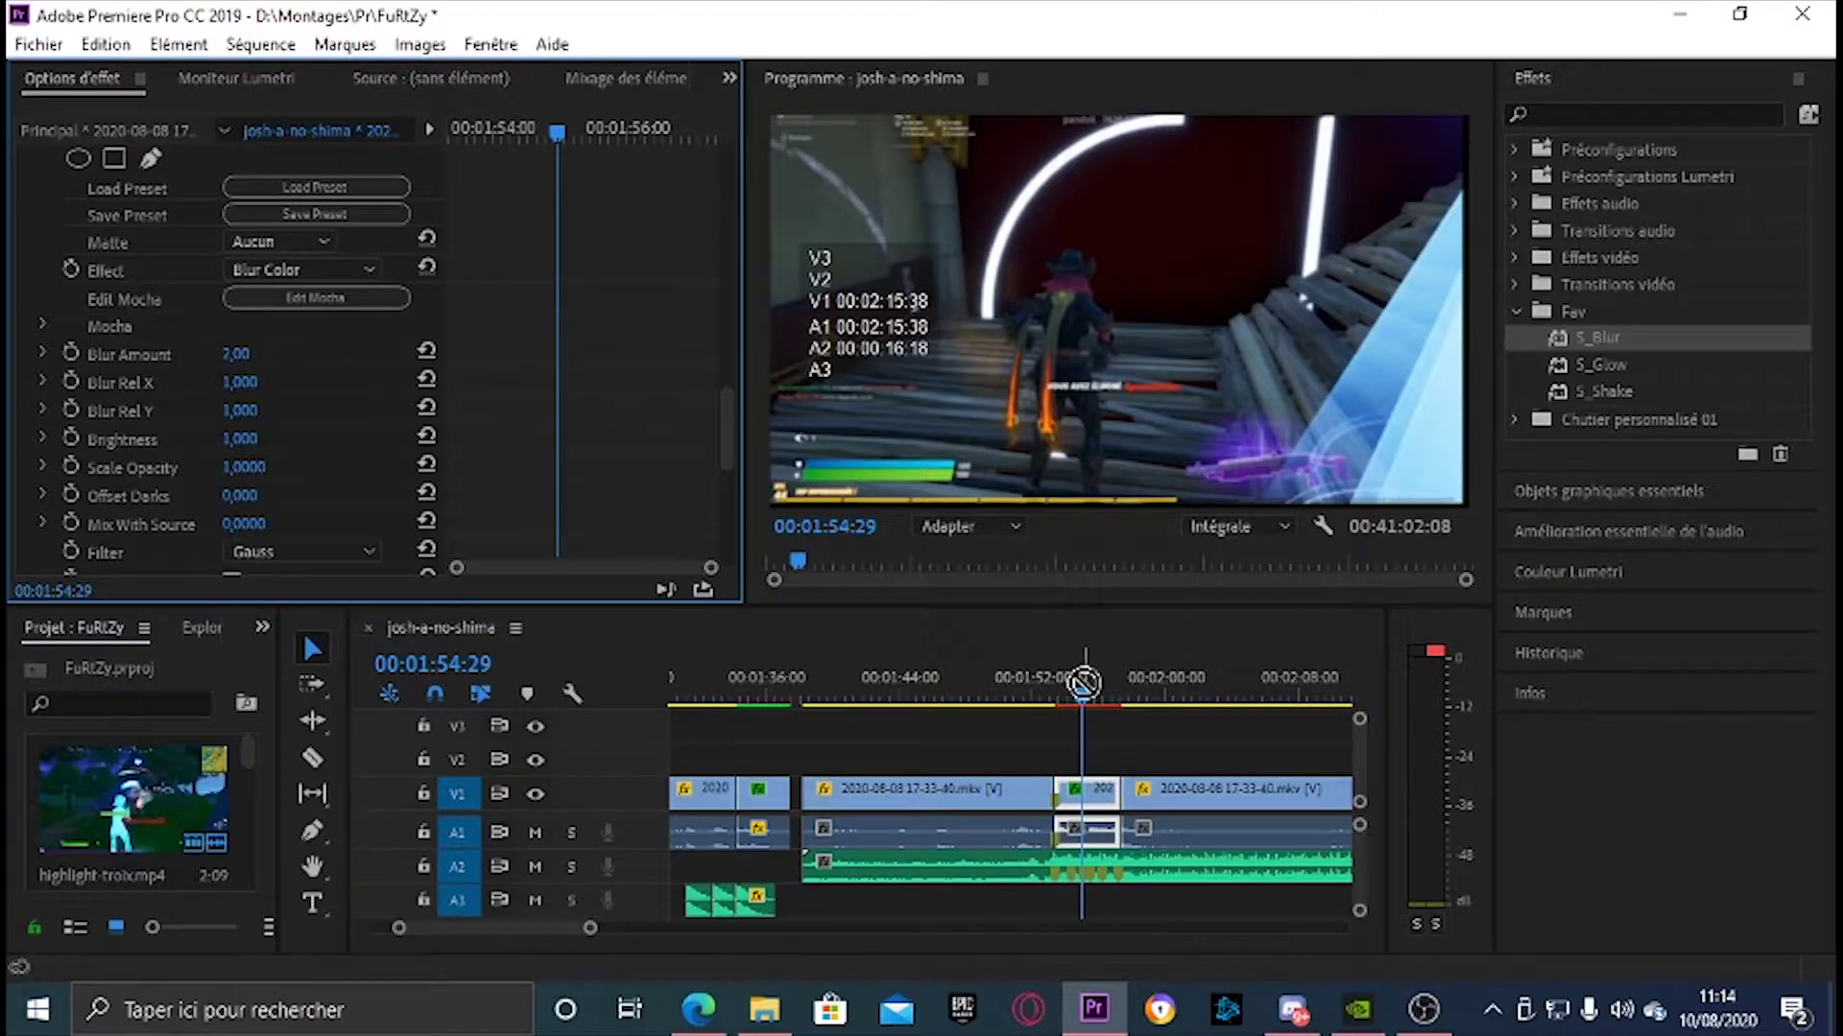
pyautogui.click(1047, 689)
pyautogui.press('space')
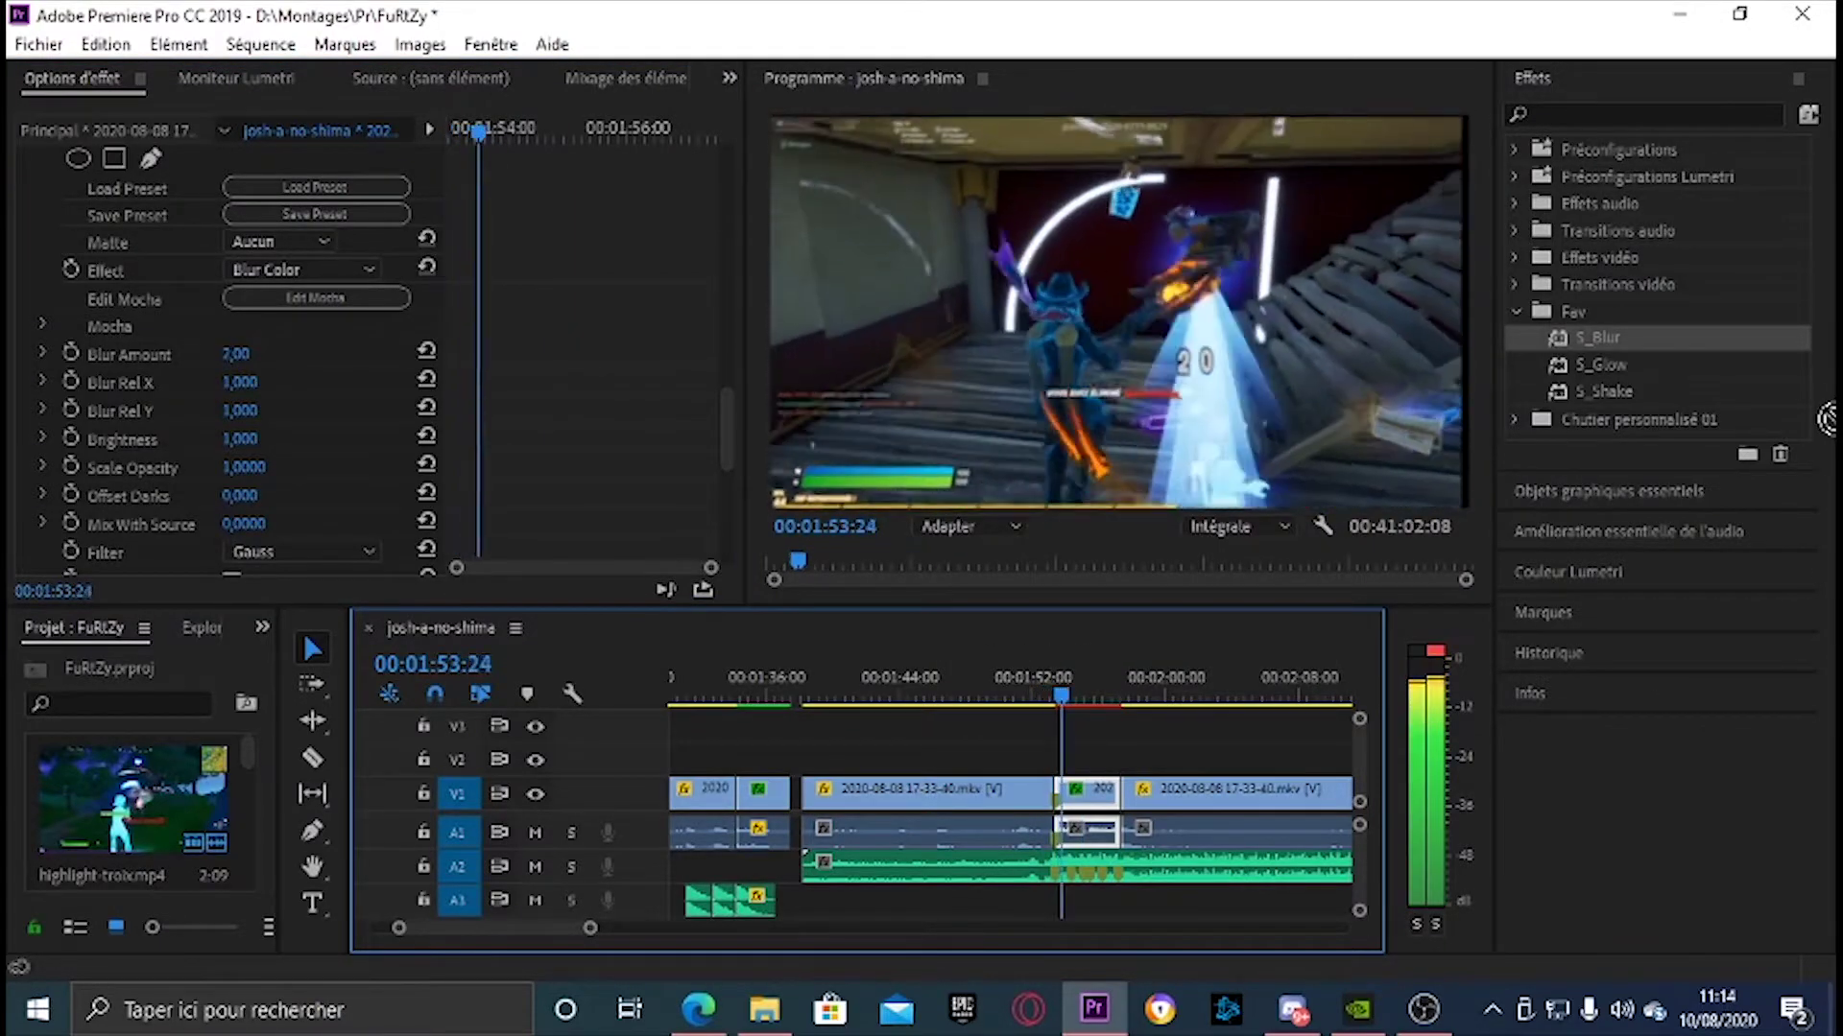
pyautogui.press('space')
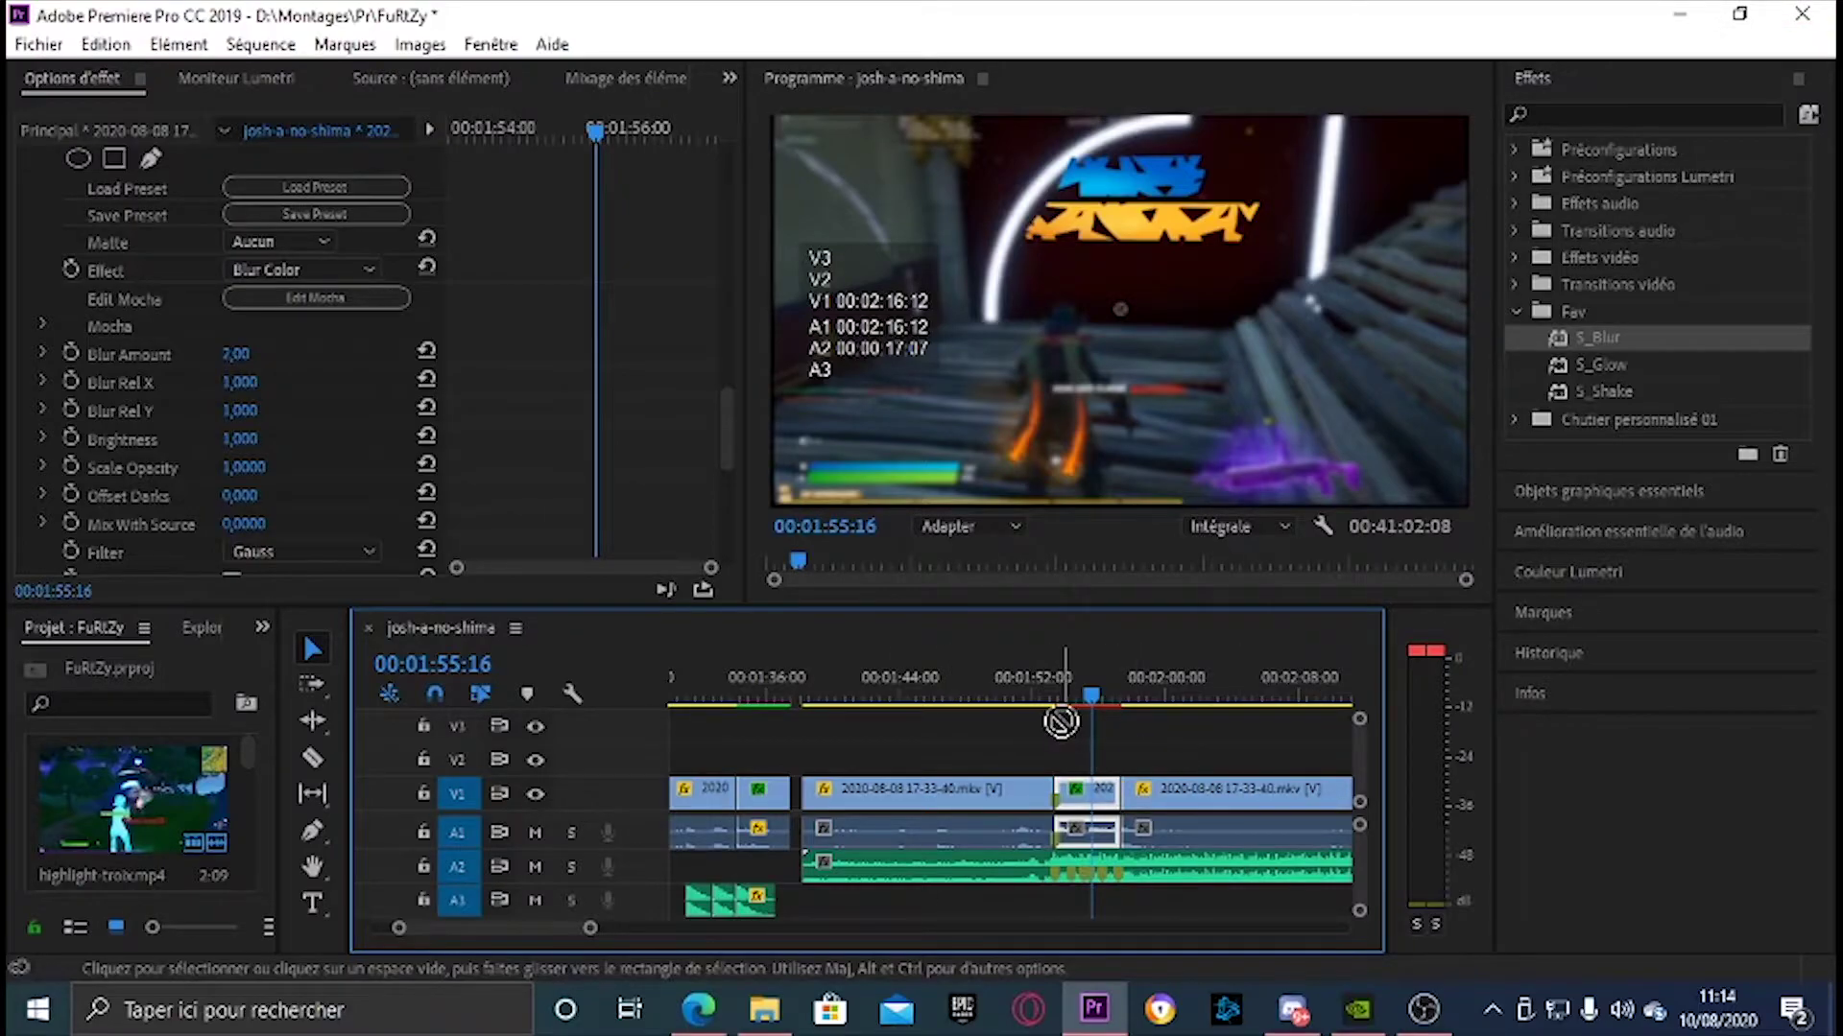
pyautogui.moveTo(1095, 687); pyautogui.dragTo(1050, 704)
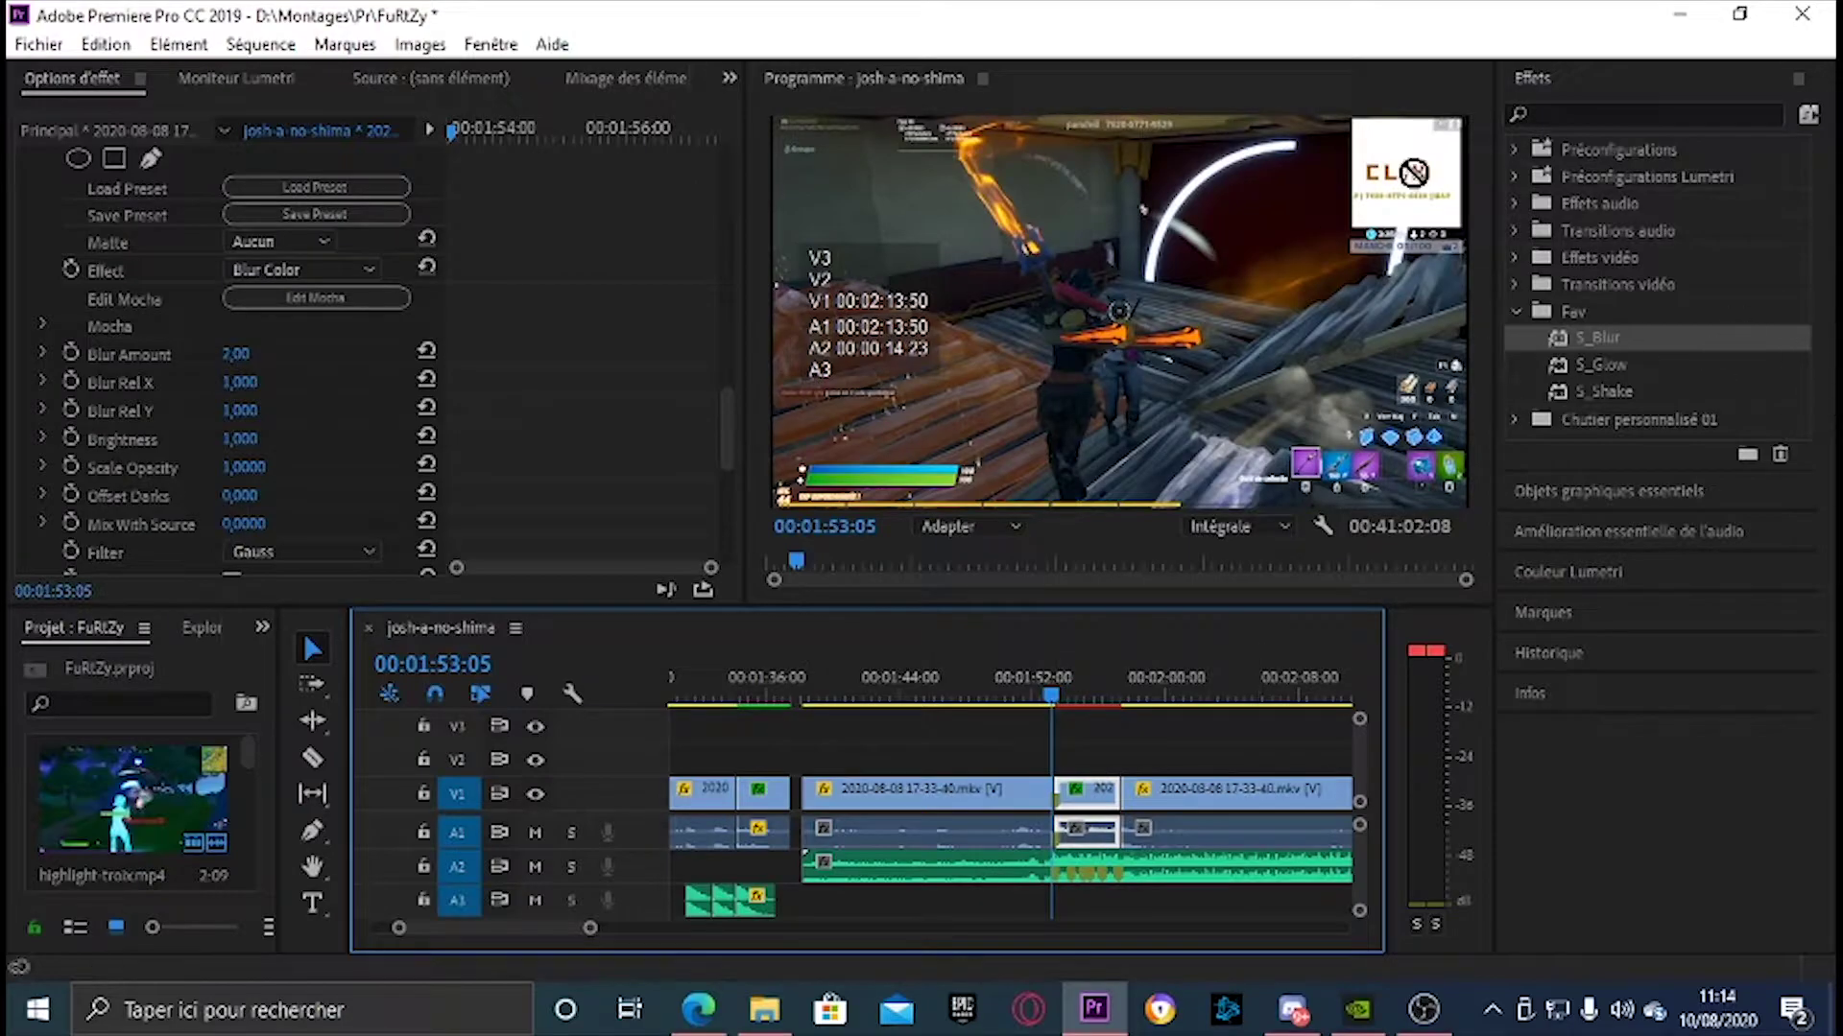
# Apply S_Glow from the Fav bin to the short clip on V1
pyautogui.click(1605, 364)
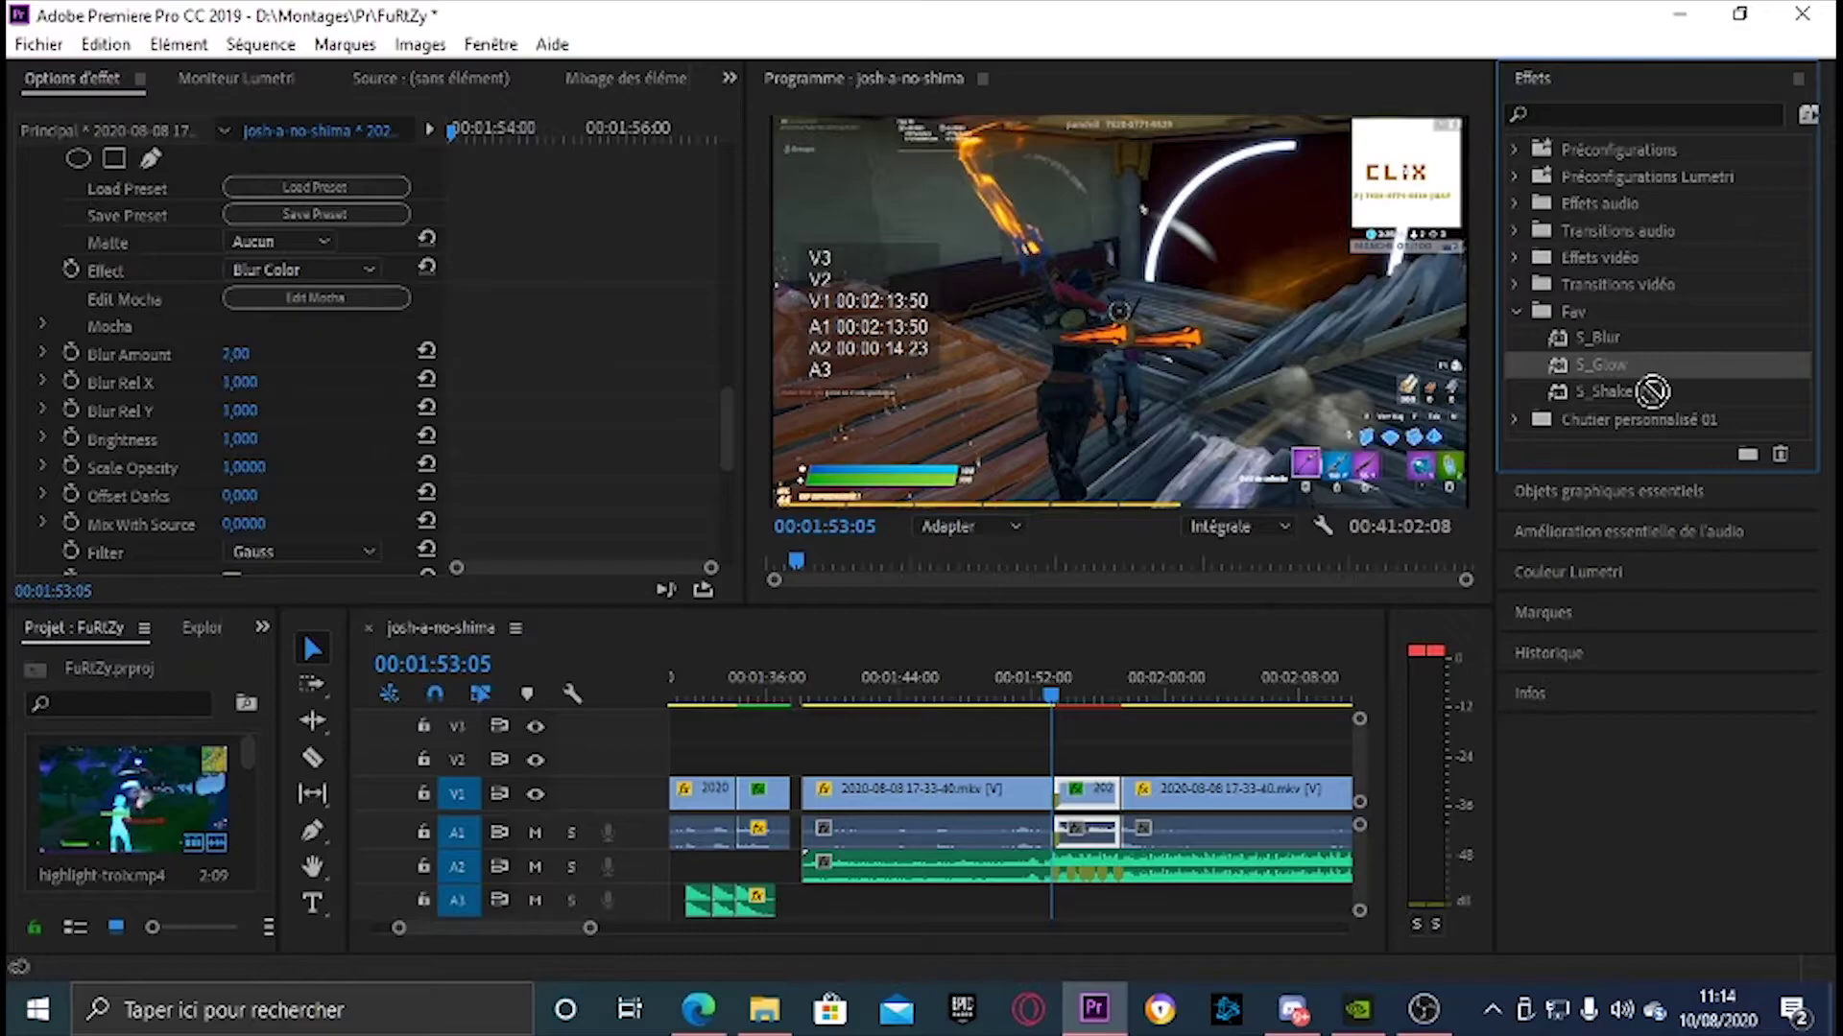
pyautogui.moveTo(1651, 392); pyautogui.dragTo(1589, 354)
pyautogui.moveTo(1113, 651); pyautogui.dragTo(1086, 796)
# Look through the S_Glow parameters and play the sequence from 00:01:51:00 to review the combined effects
pyautogui.moveTo(1059, 710); pyautogui.dragTo(103, 422)
pyautogui.scroll(-10, 236, 375)
pyautogui.scroll(-15, 185, 410)
pyautogui.scroll(10, 202, 416)
pyautogui.scroll(10, 707, 358)
pyautogui.scroll(10, 707, 246)
pyautogui.scroll(5, 707, 151)
pyautogui.scroll(-10, 723, 268)
pyautogui.scroll(-5, 745, 390)
pyautogui.moveTo(674, 270); pyautogui.dragTo(222, 389)
pyautogui.scroll(-2, 683, 271)
pyautogui.scroll(-3, 282, 442)
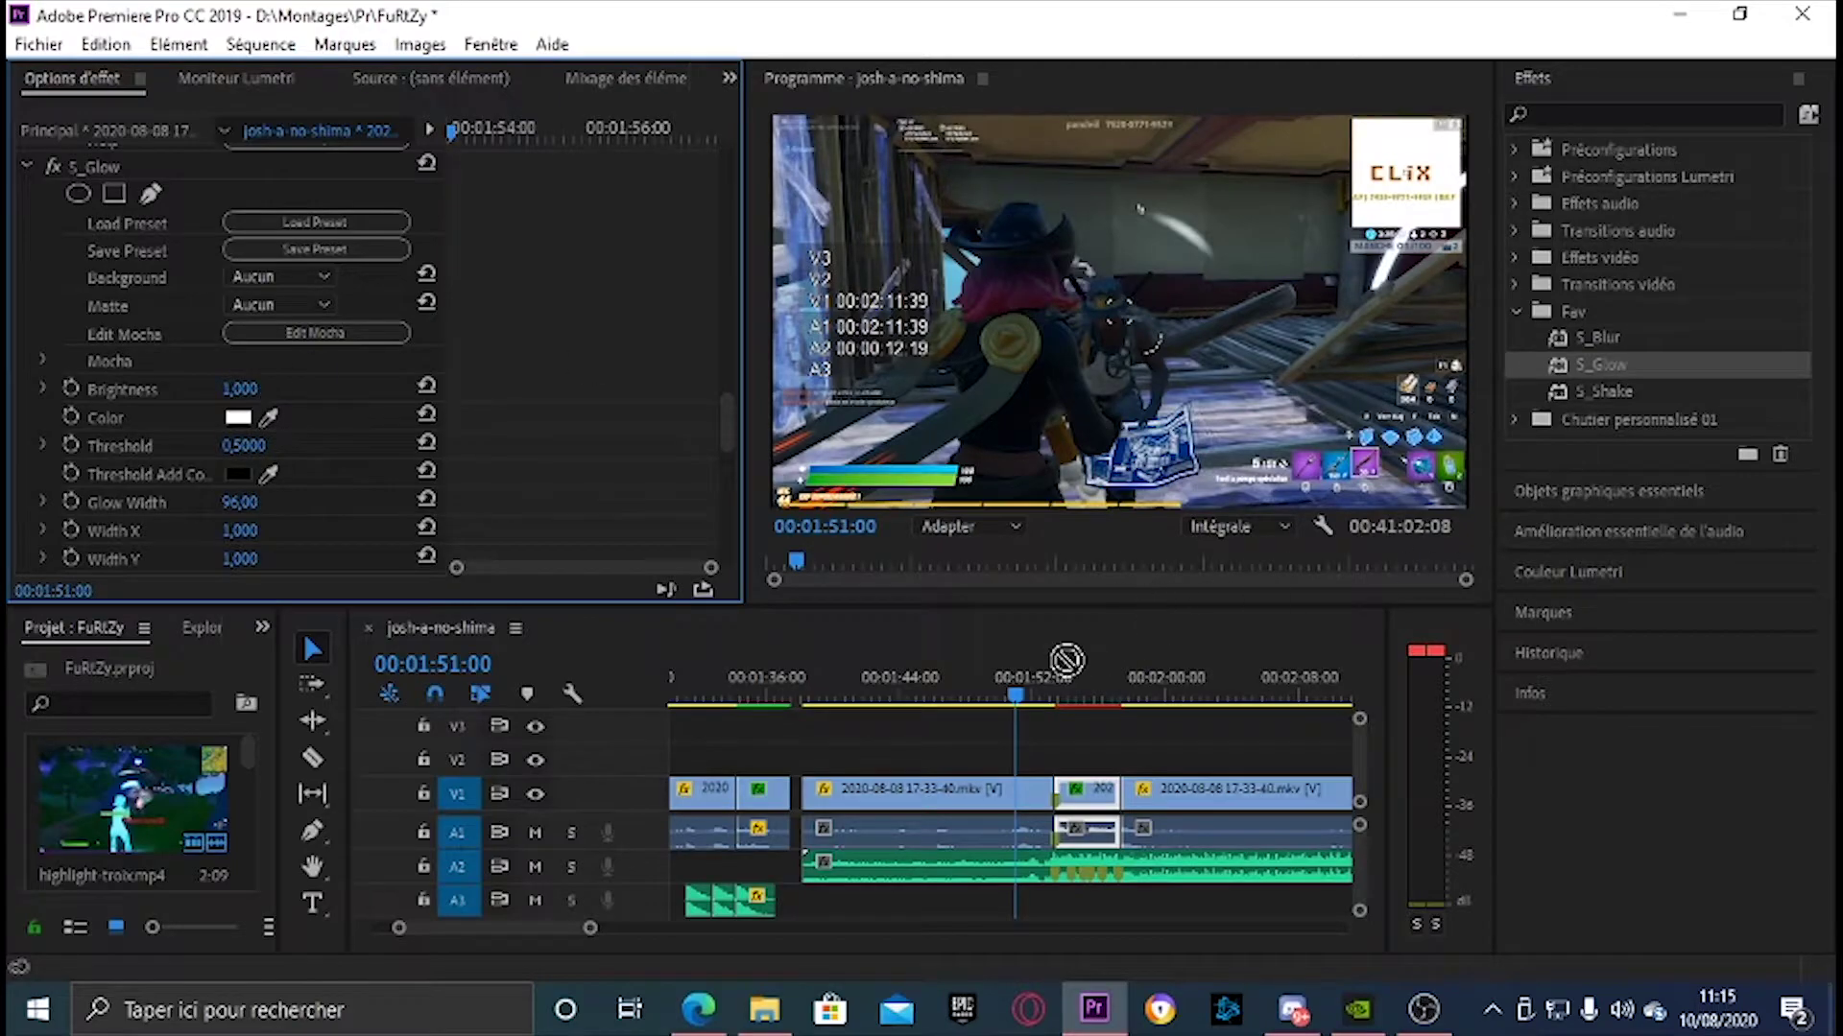
pyautogui.click(924, 627)
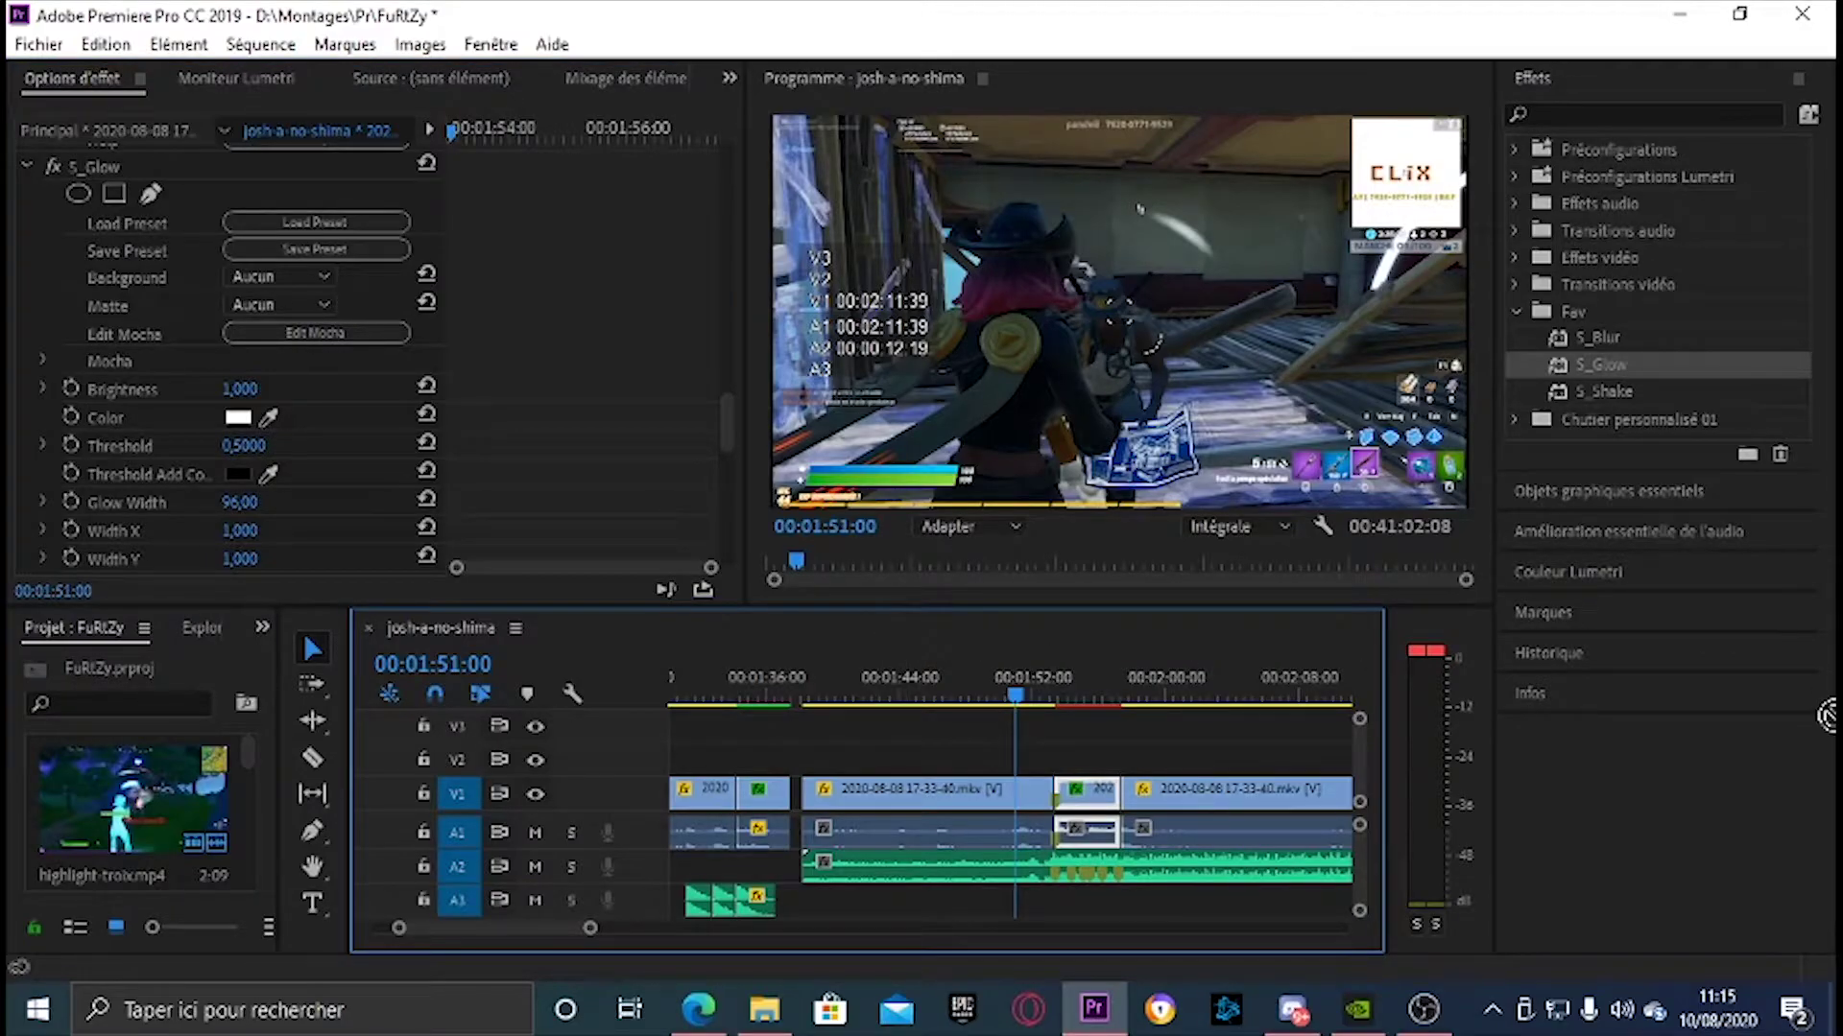
pyautogui.press('space')
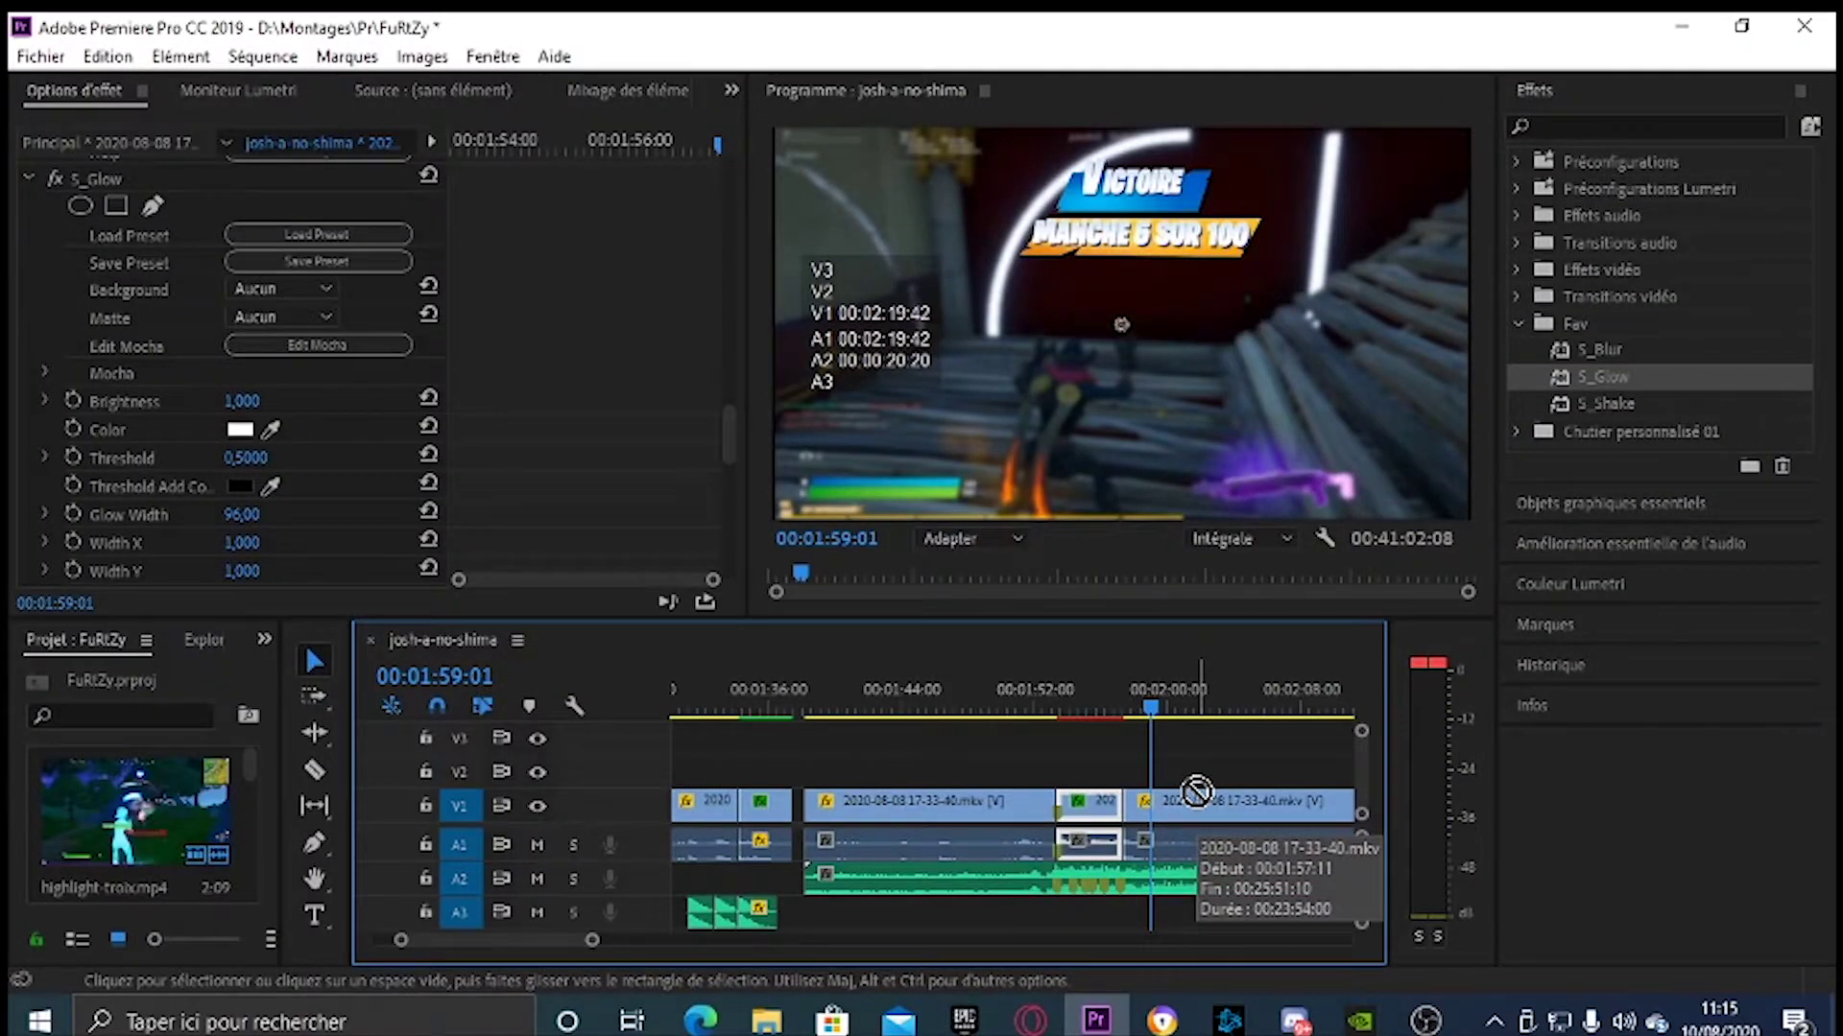
# Shift the following gameplay clip later to open a gap after the short clip, and view the short clip's Speed/Duration settings without changing them
pyautogui.moveTo(1164, 806); pyautogui.dragTo(1302, 809)
pyautogui.rightClick(1103, 793)
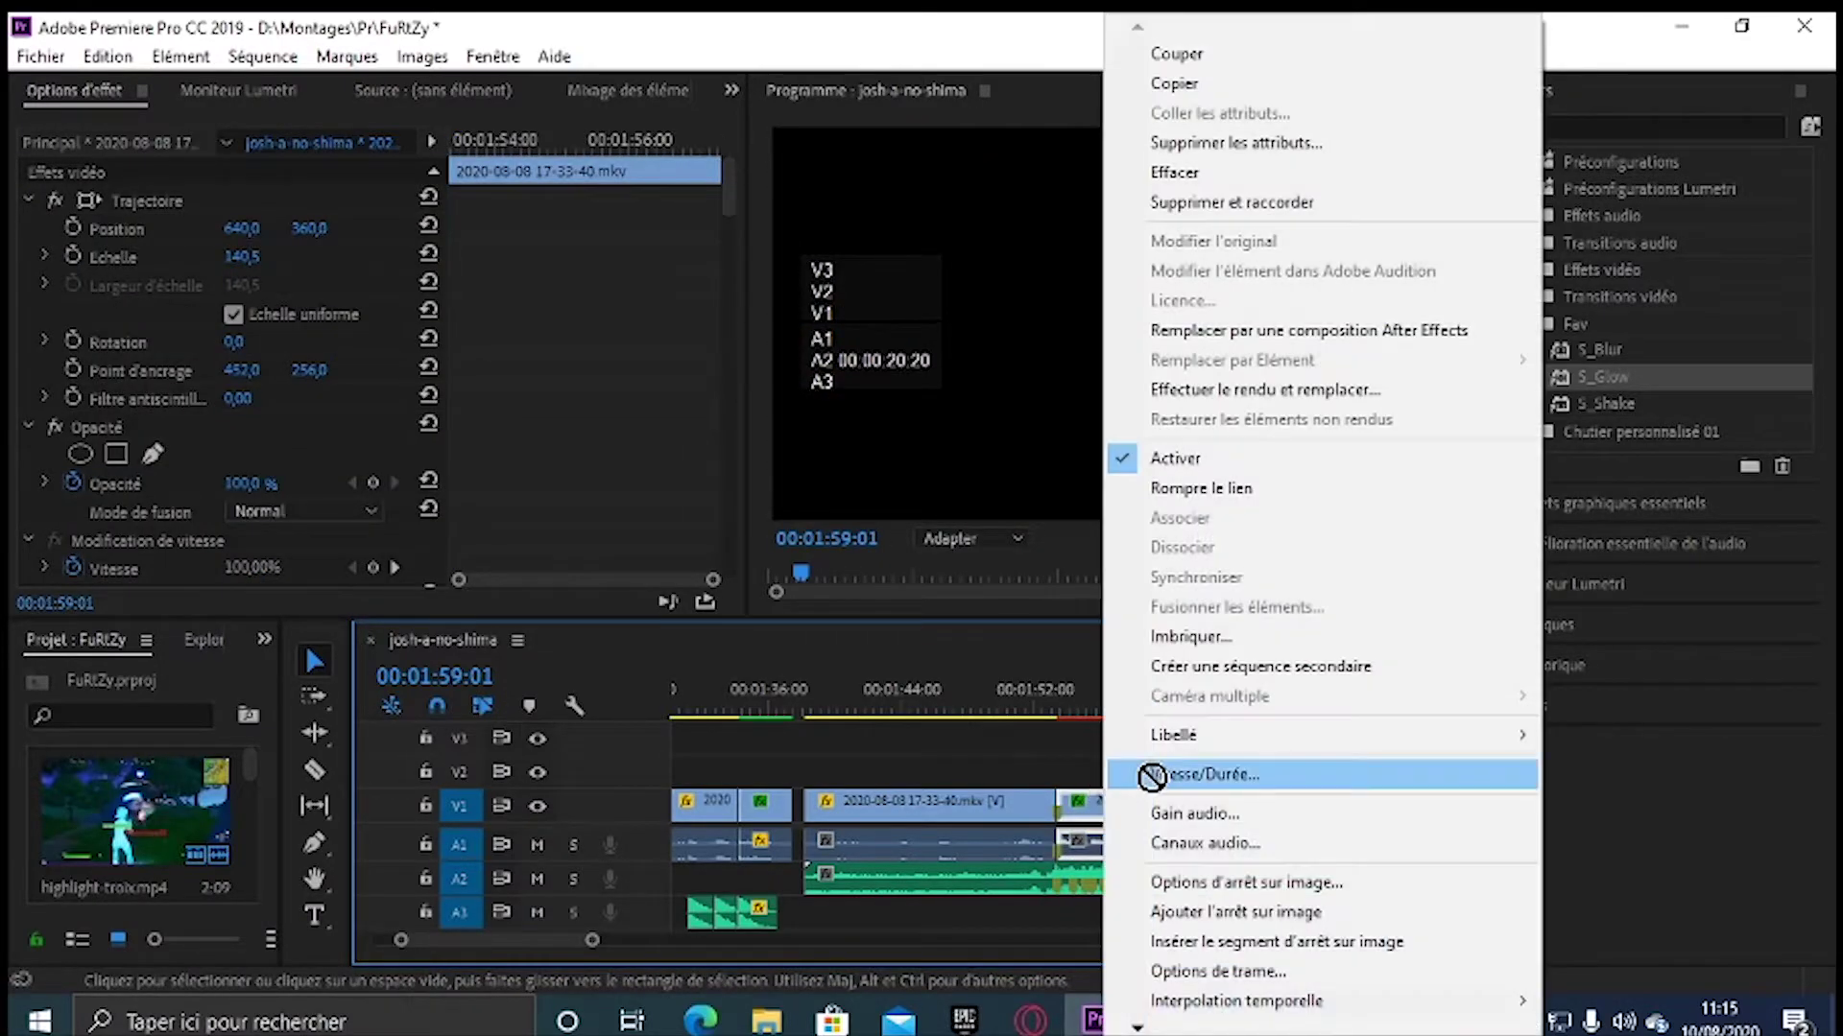
pyautogui.click(1151, 772)
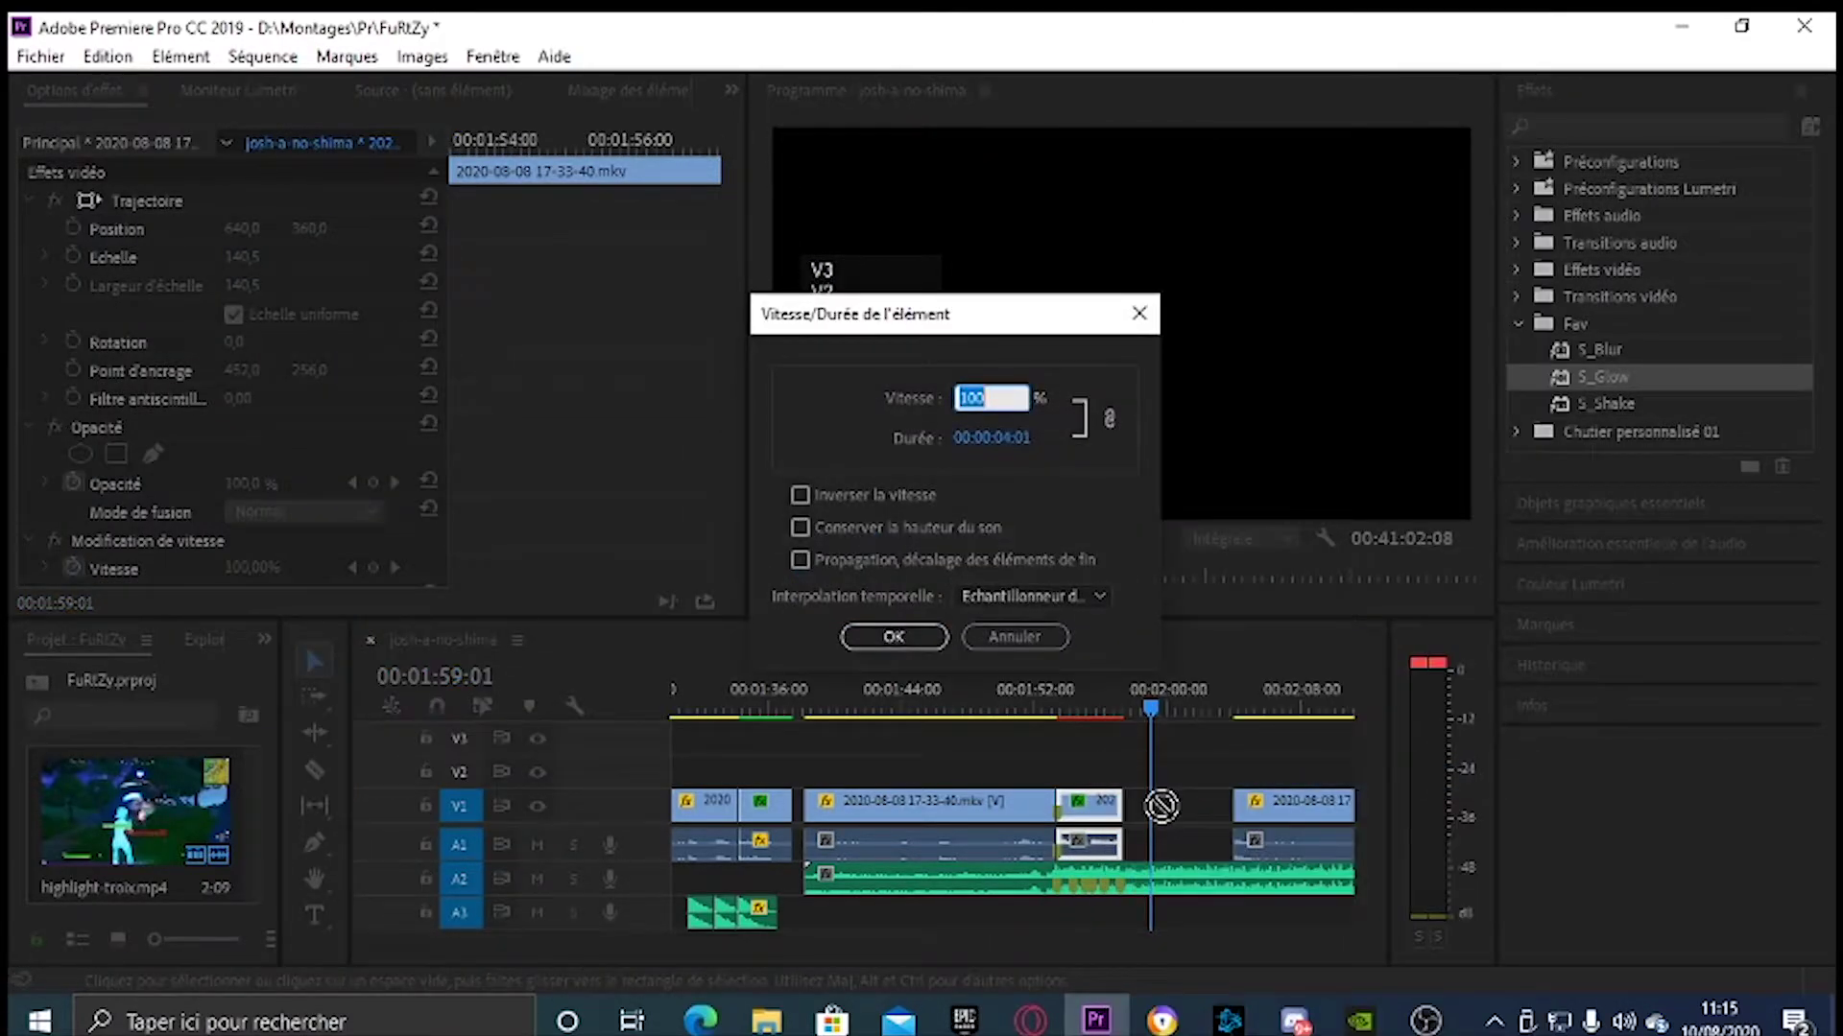
pyautogui.click(1055, 637)
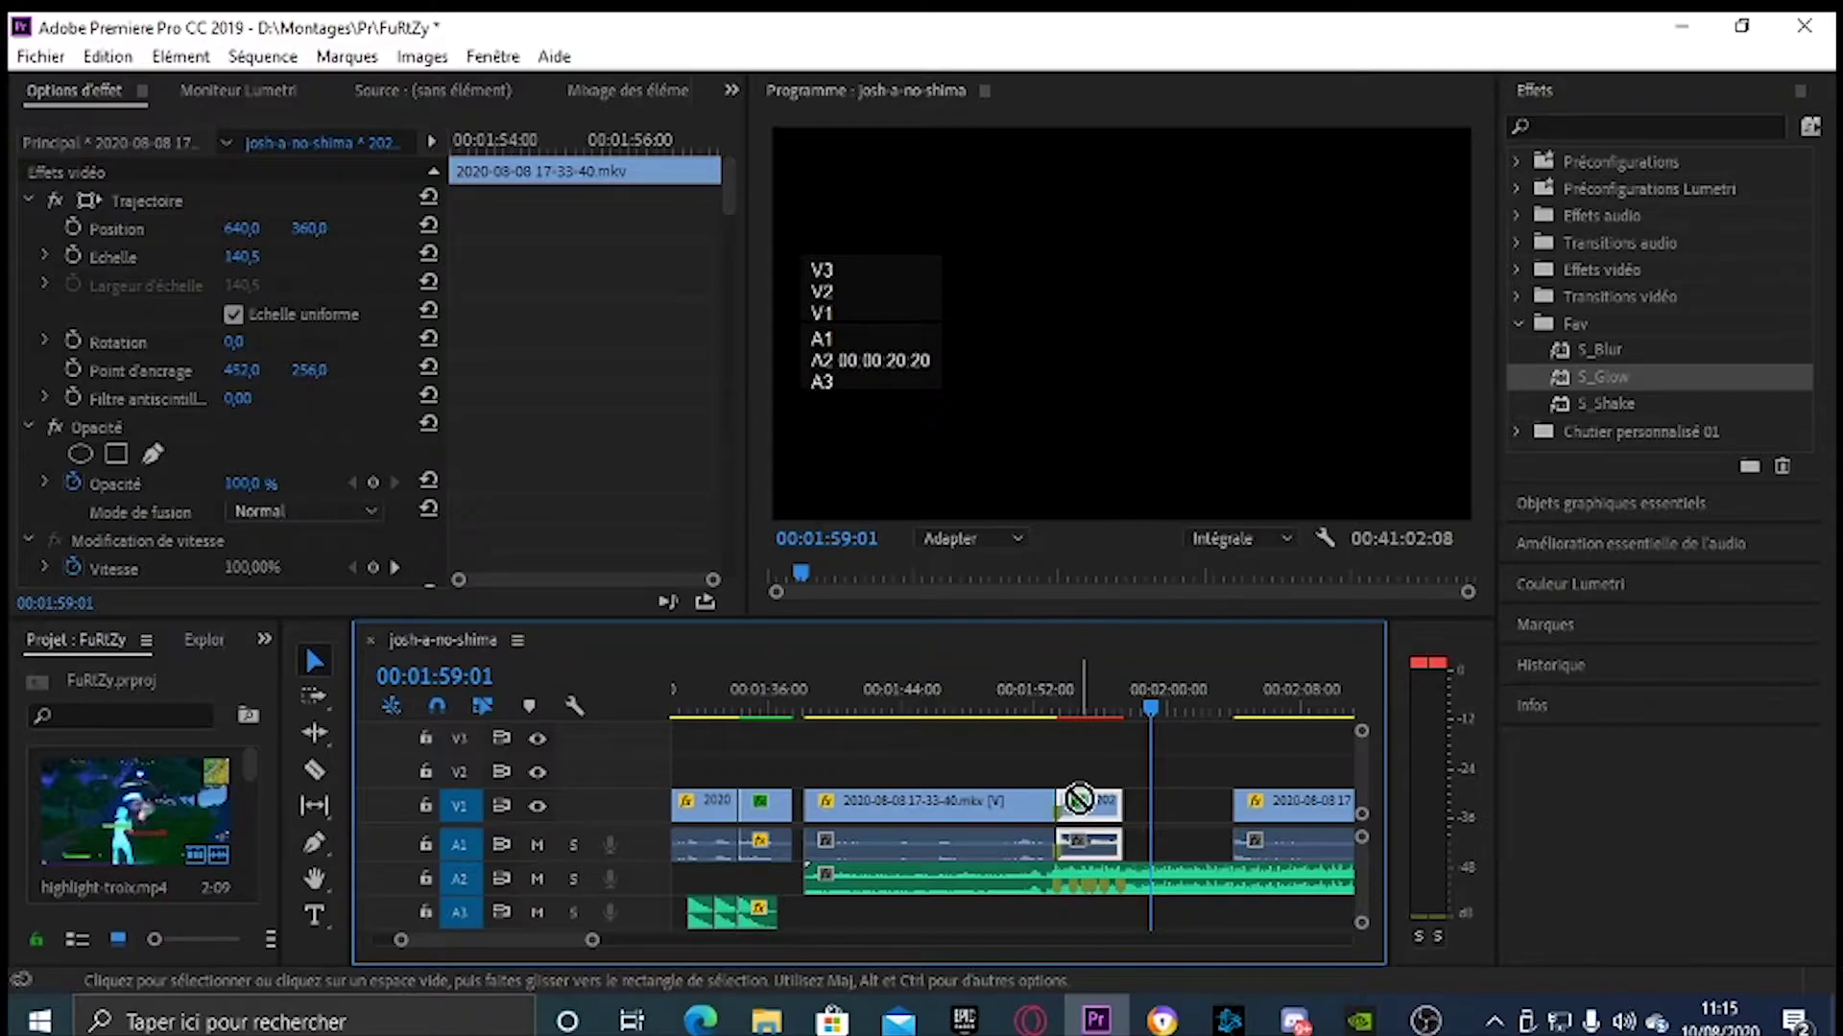
# Set the short clip's speed to 40%, maintaining audio pitch and using optical flow (Flux optique) as the time interpolation
pyautogui.click(1078, 797)
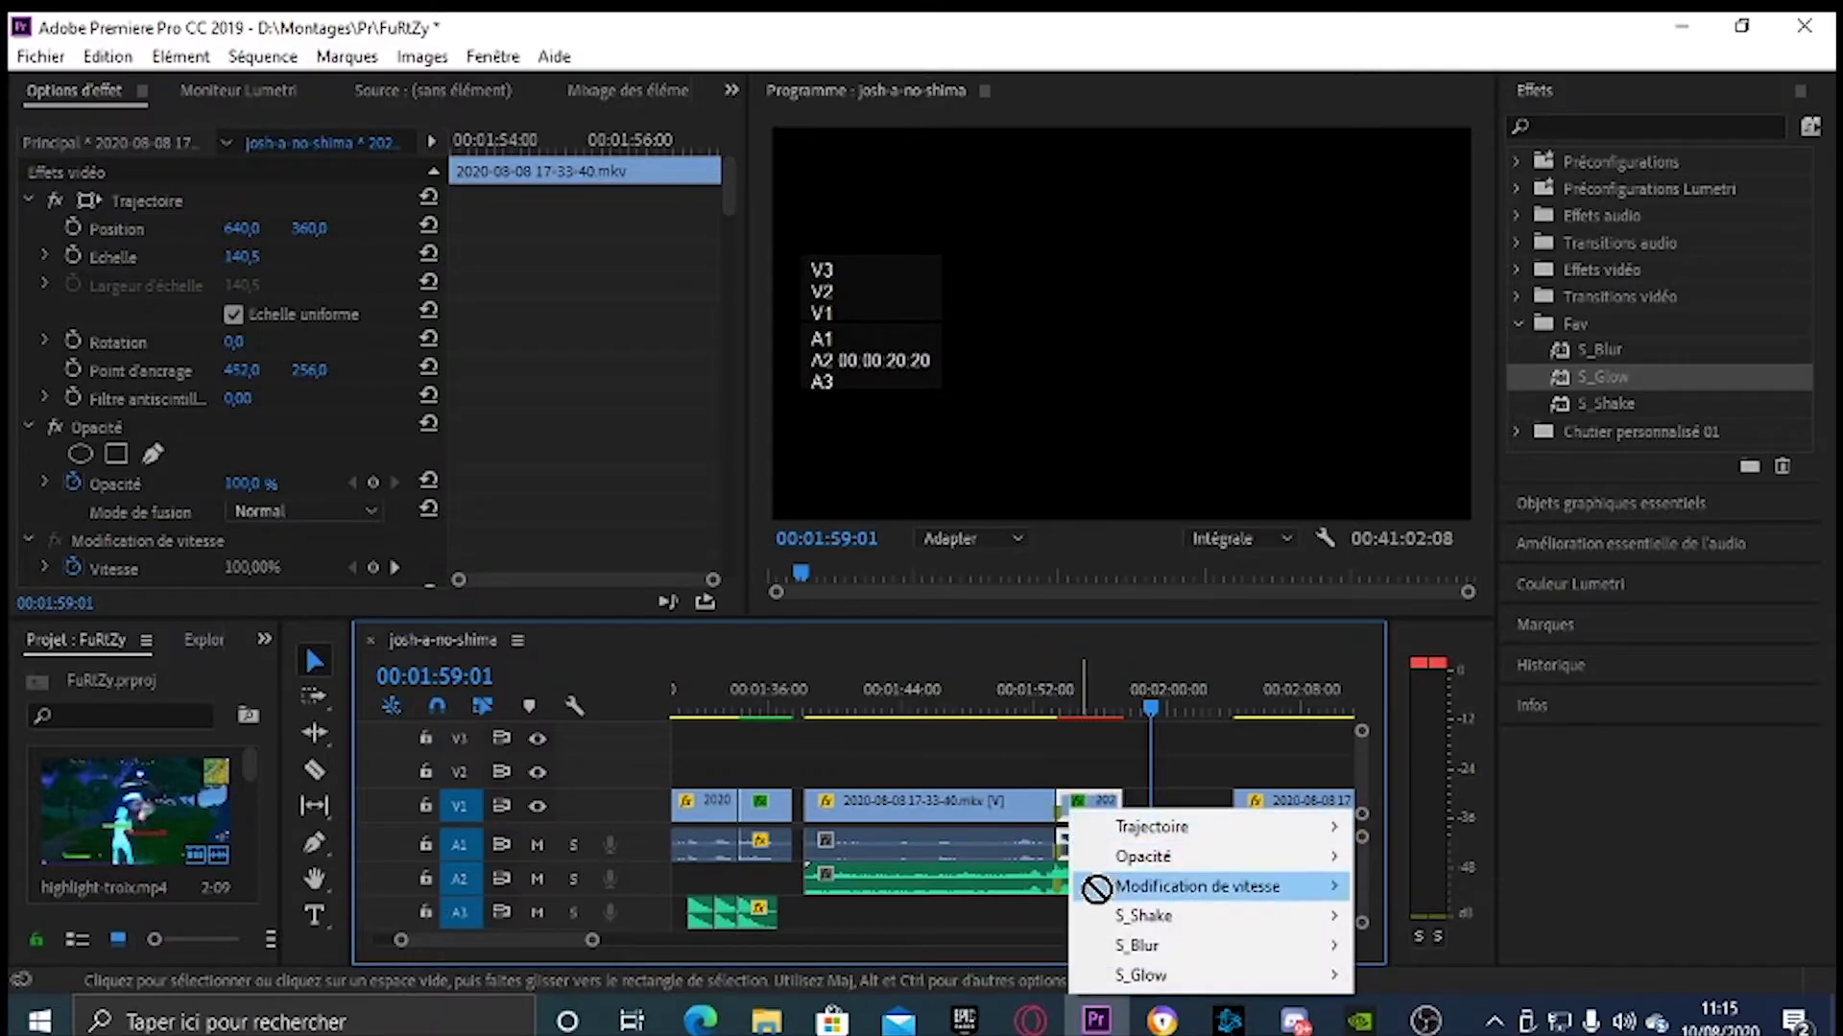
pyautogui.click(1112, 799)
pyautogui.click(1094, 803)
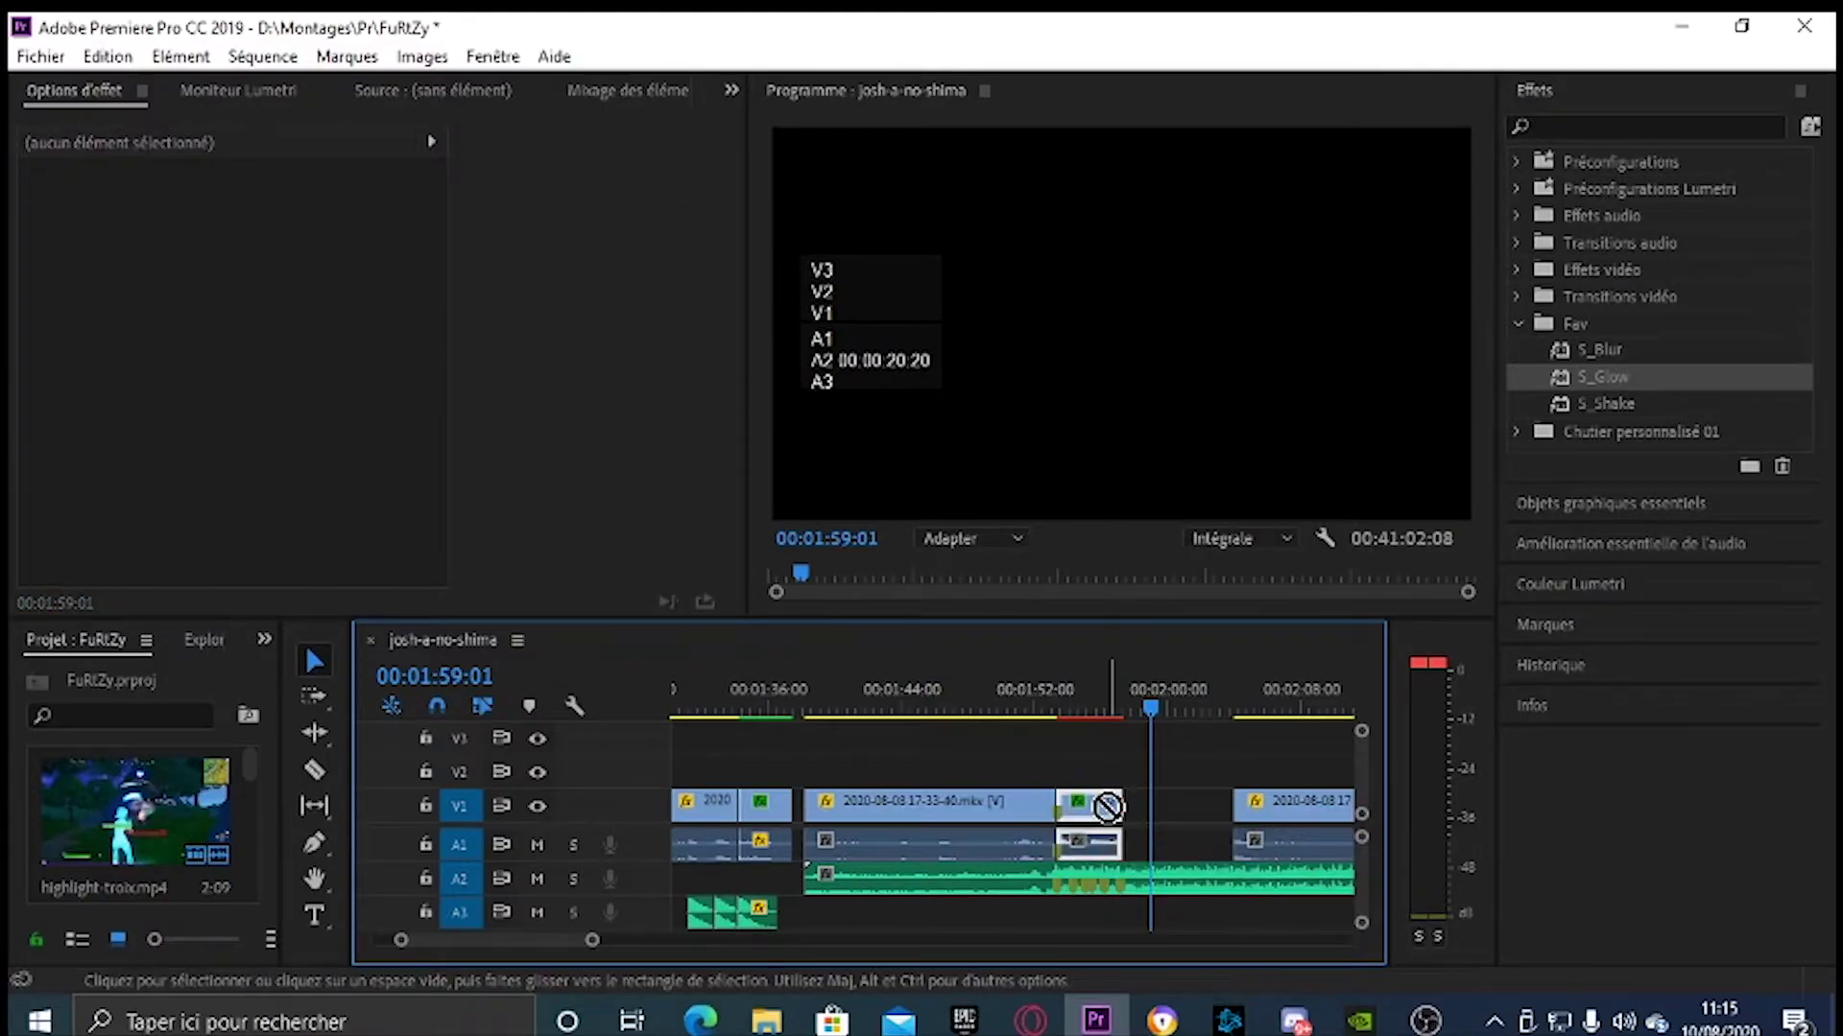
pyautogui.rightClick(1104, 807)
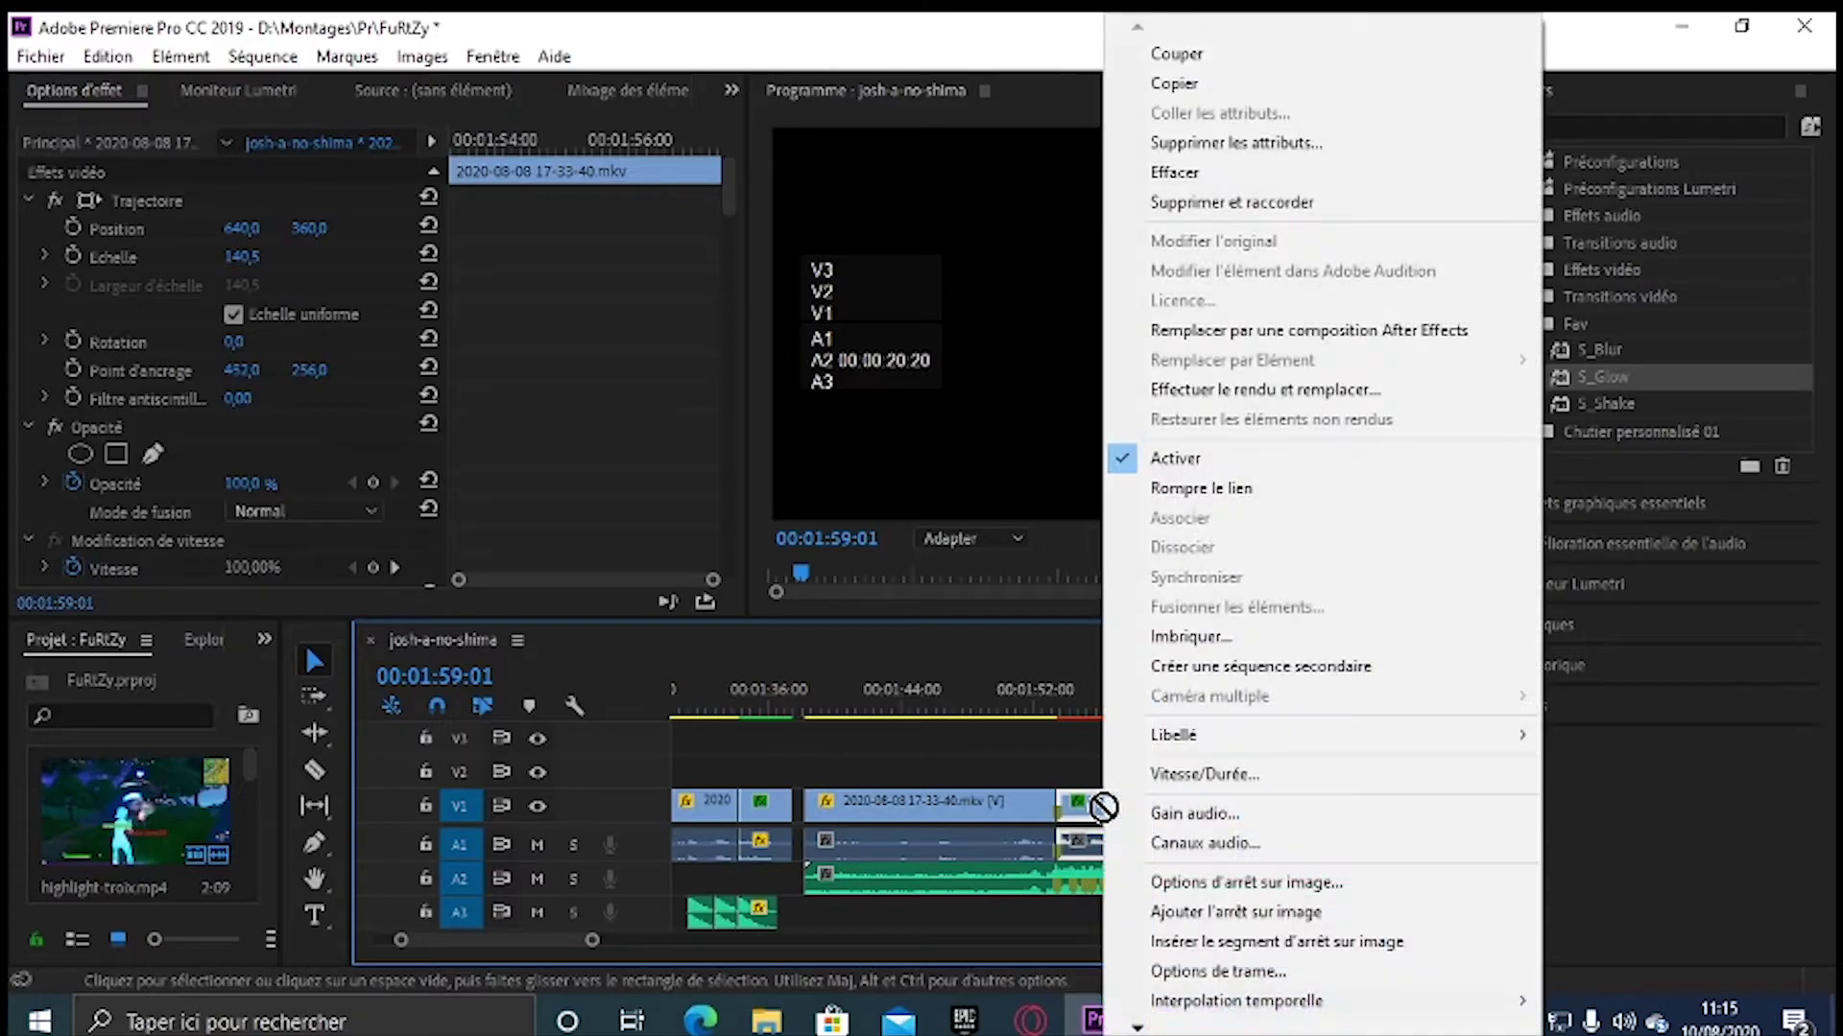
pyautogui.click(1161, 773)
pyautogui.write('40')
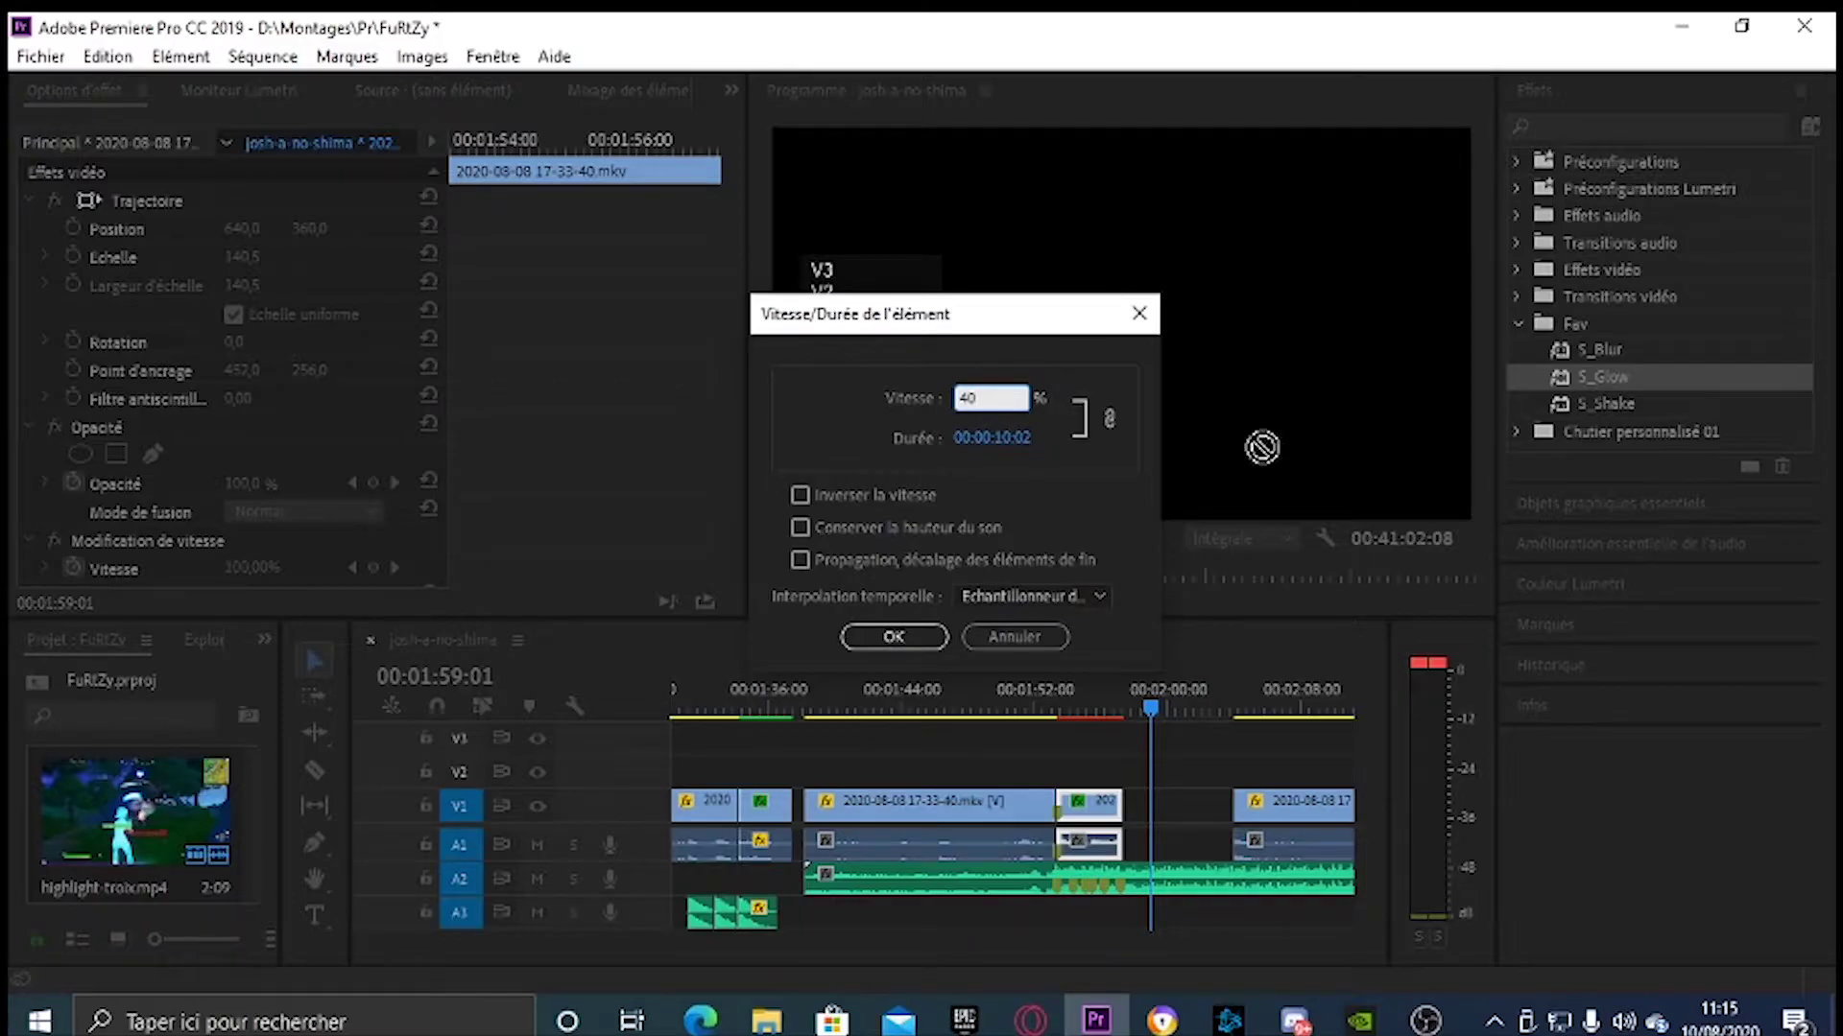
pyautogui.click(879, 525)
pyautogui.click(979, 595)
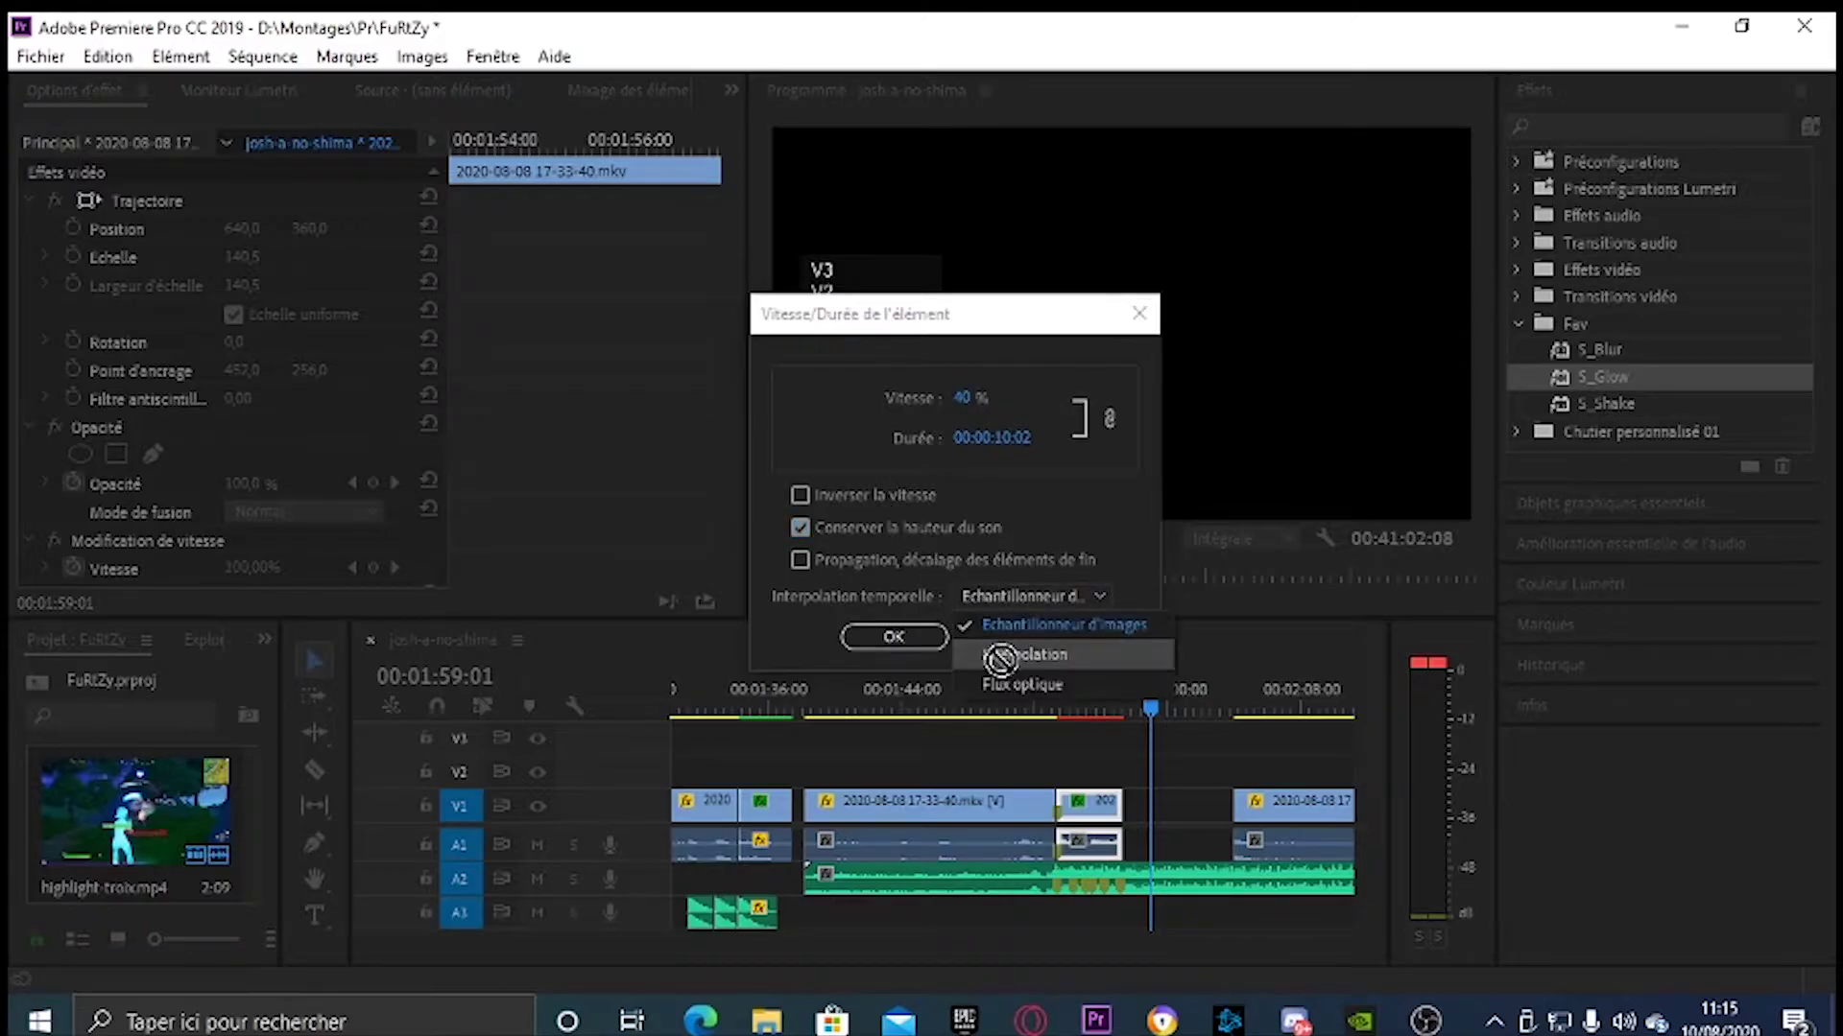
pyautogui.click(1019, 682)
pyautogui.click(893, 636)
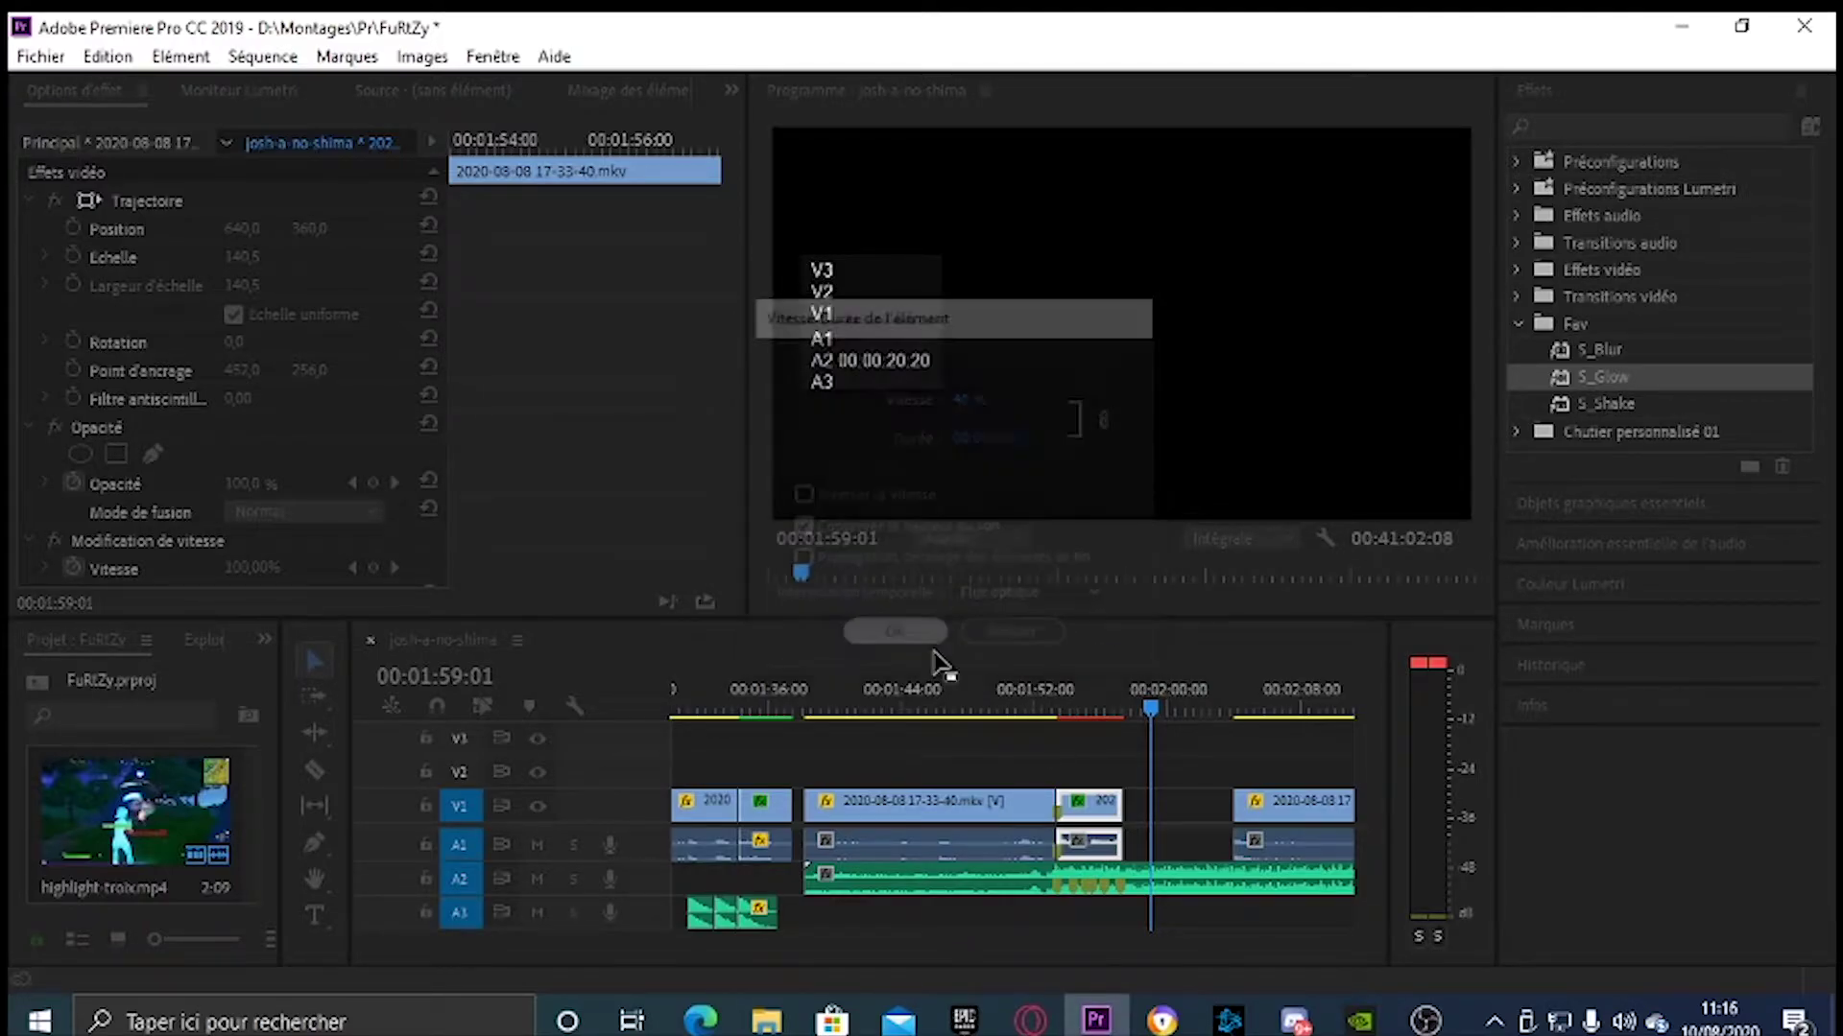
# Move the following gameplay clip against the end of the slowed clip and play the sequence from 00:01:47:15
pyautogui.click(1269, 814)
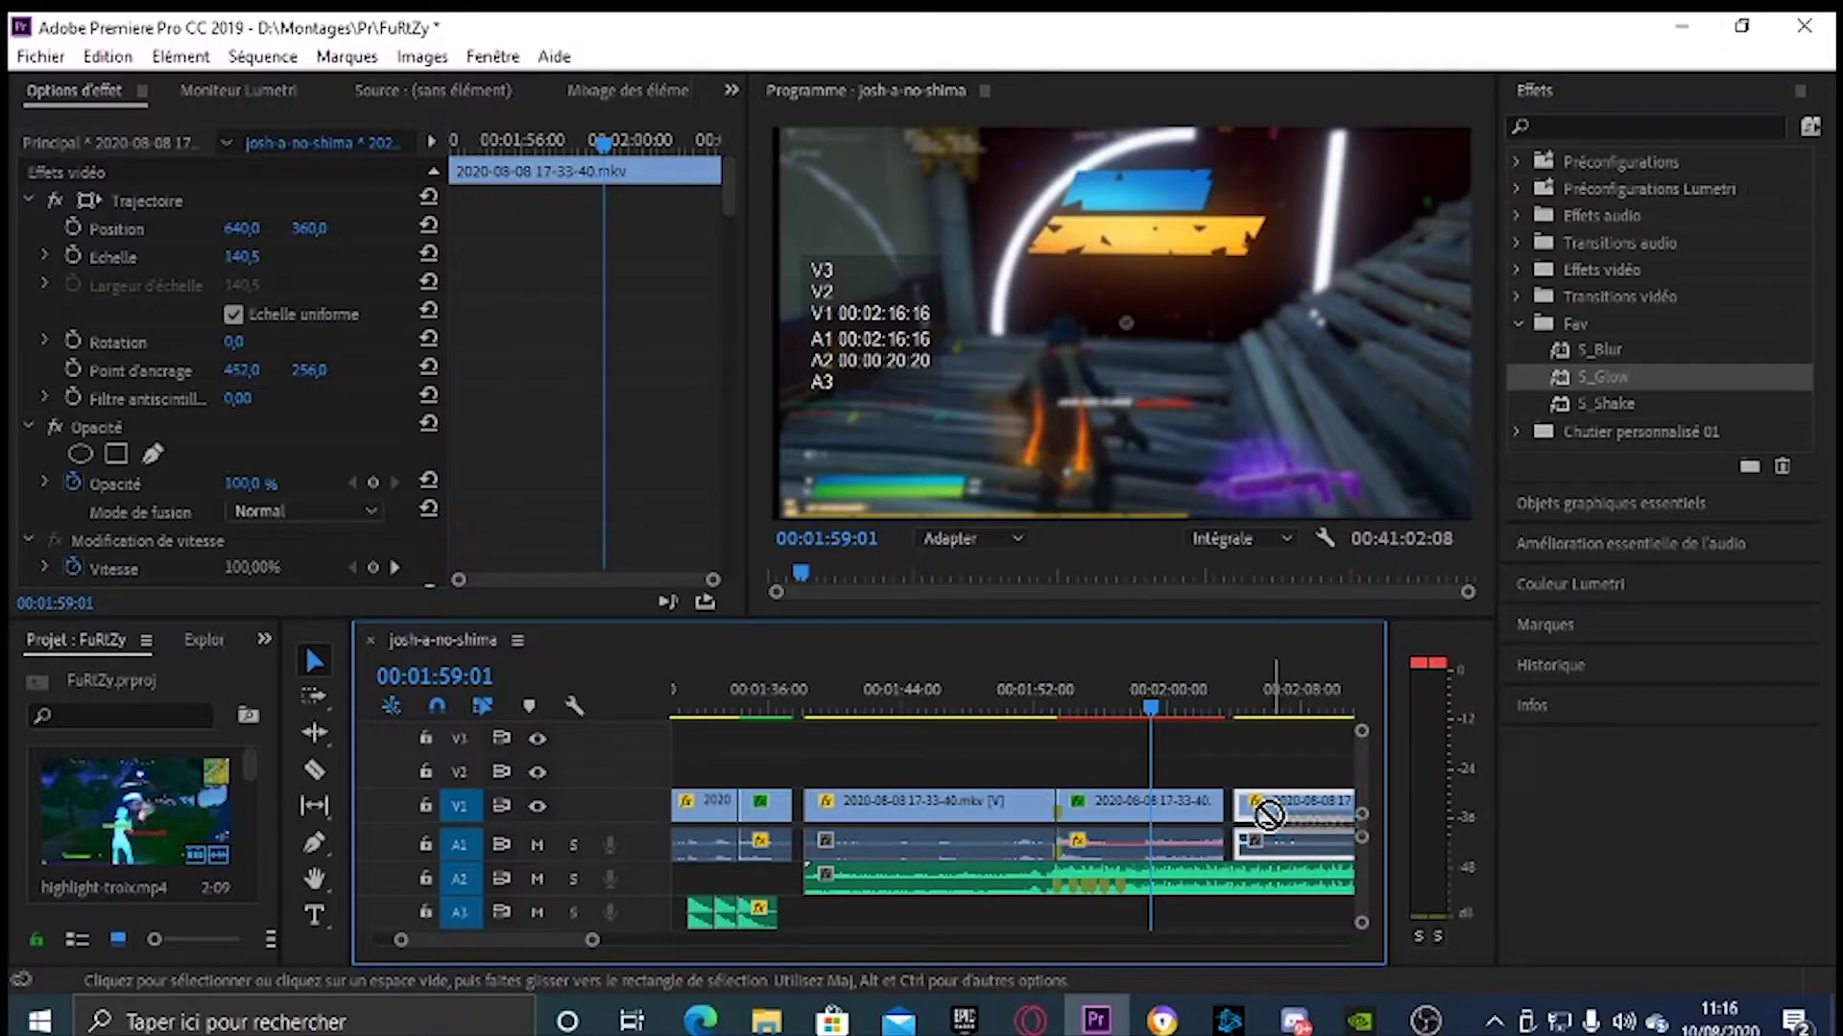
pyautogui.moveTo(1150, 715); pyautogui.dragTo(958, 715)
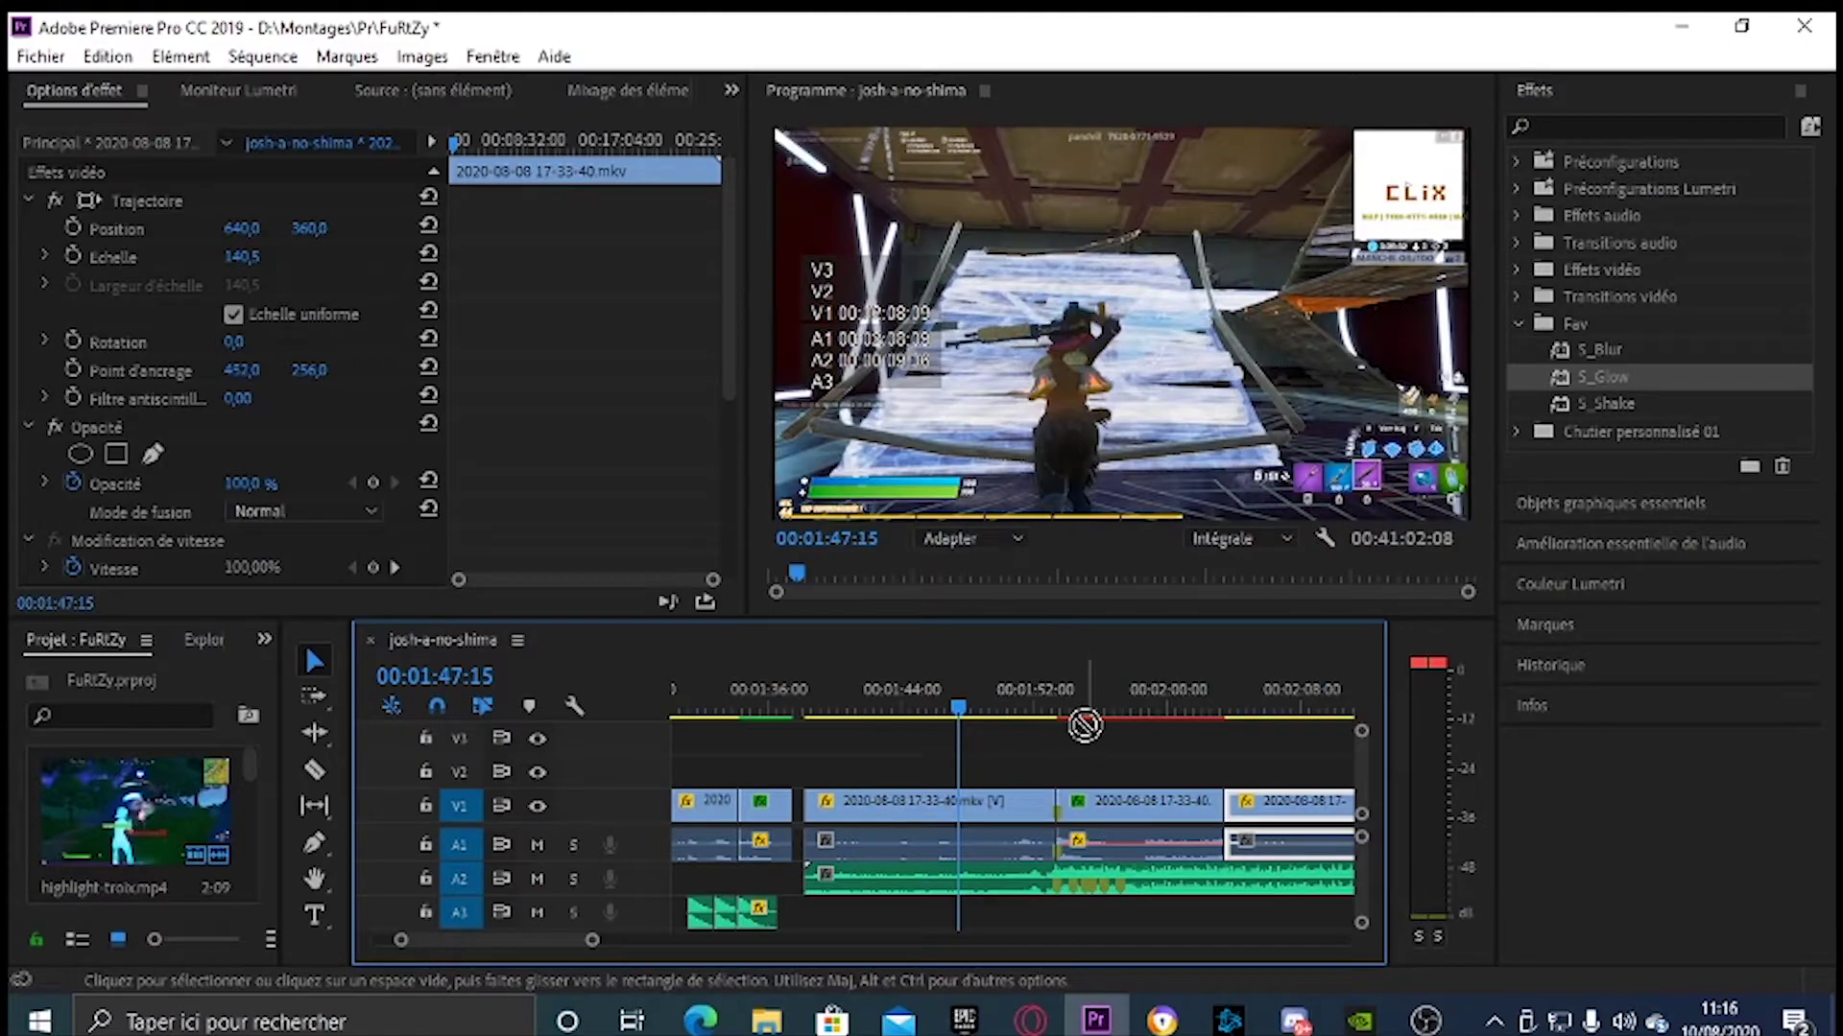
pyautogui.press('space')
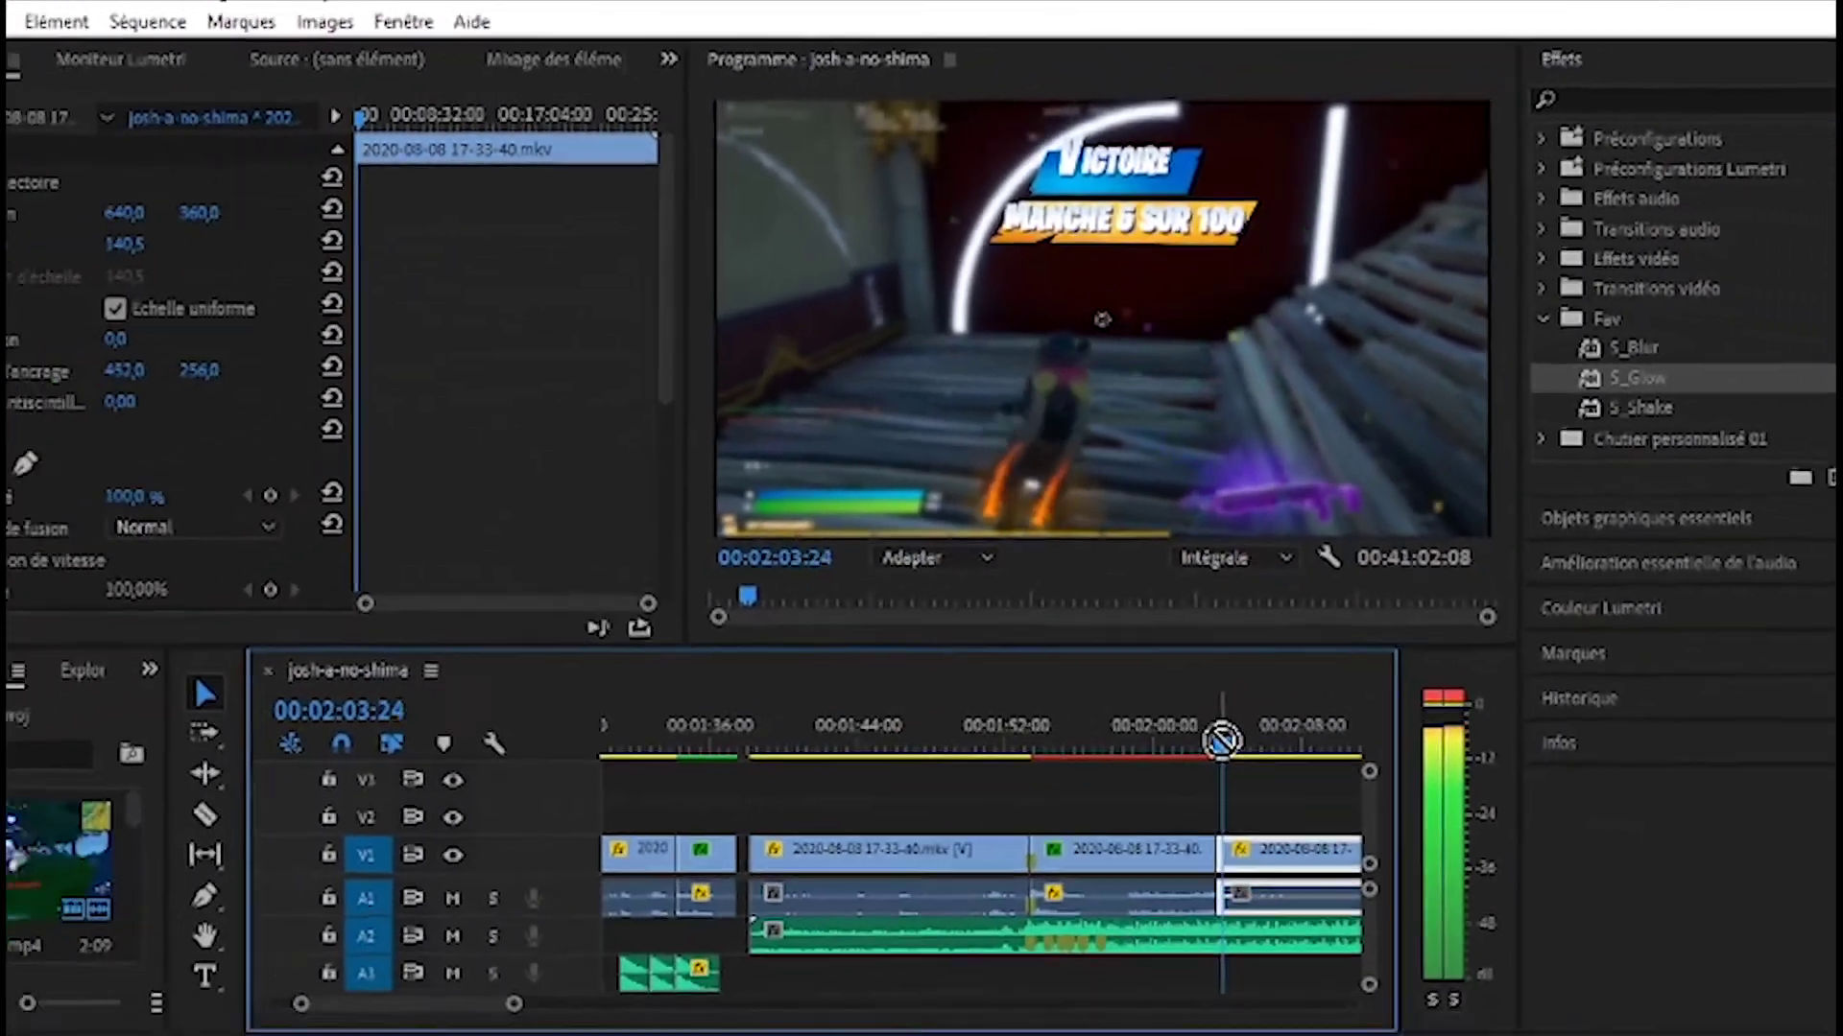
# Scrub back through the slowed clip to 00:01:59:05 and render the sequence's video previews
pyautogui.moveTo(1222, 740); pyautogui.dragTo(1173, 761)
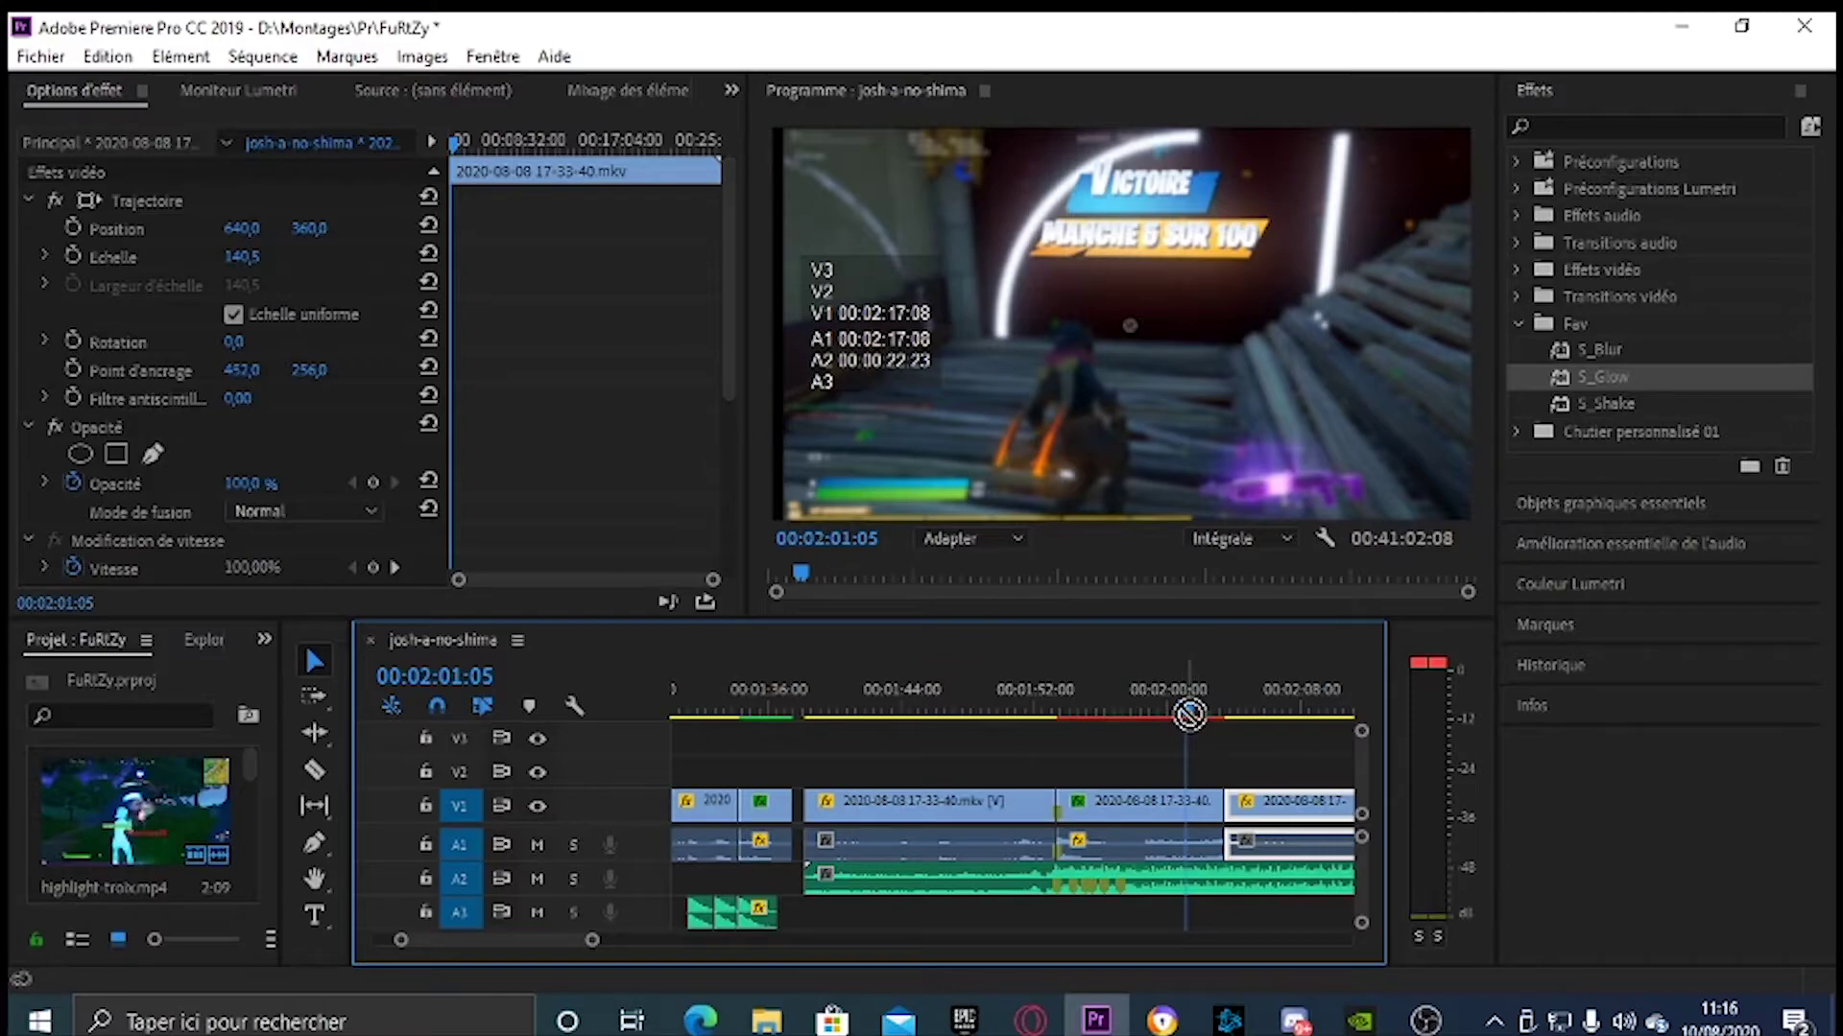
pyautogui.moveTo(1189, 714); pyautogui.dragTo(1157, 705)
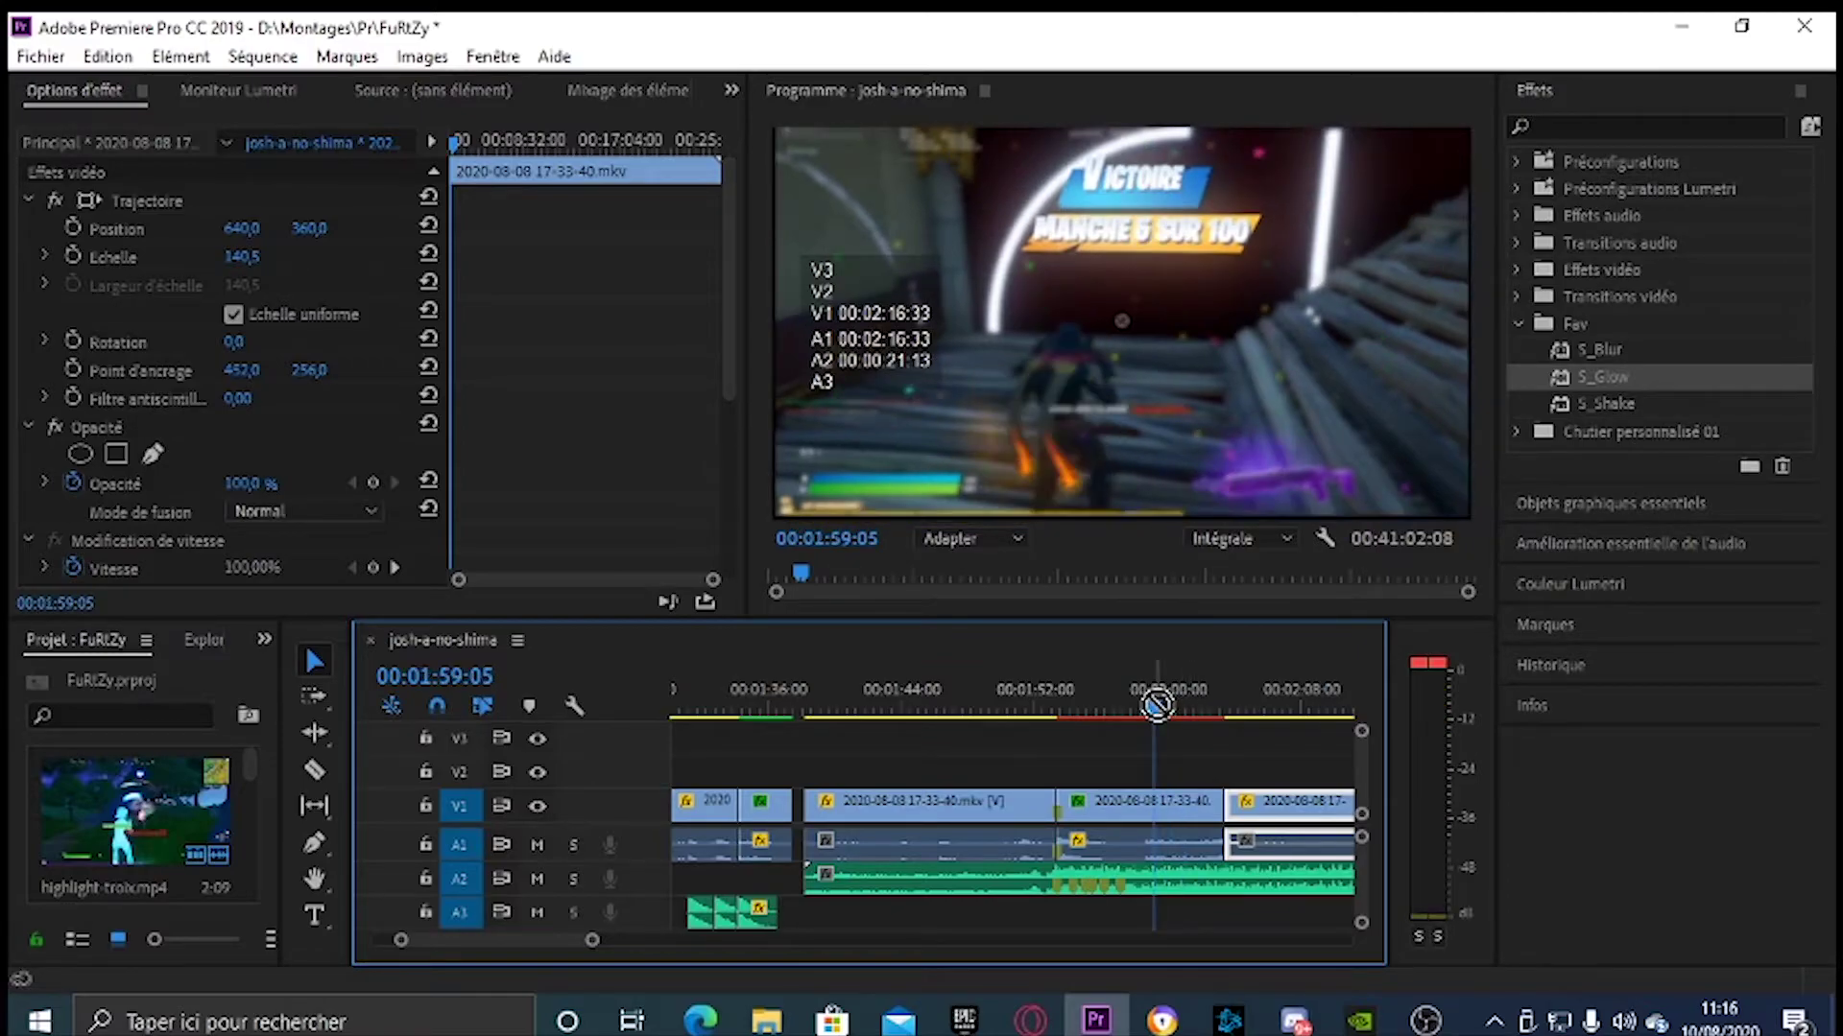
pyautogui.press('Return')
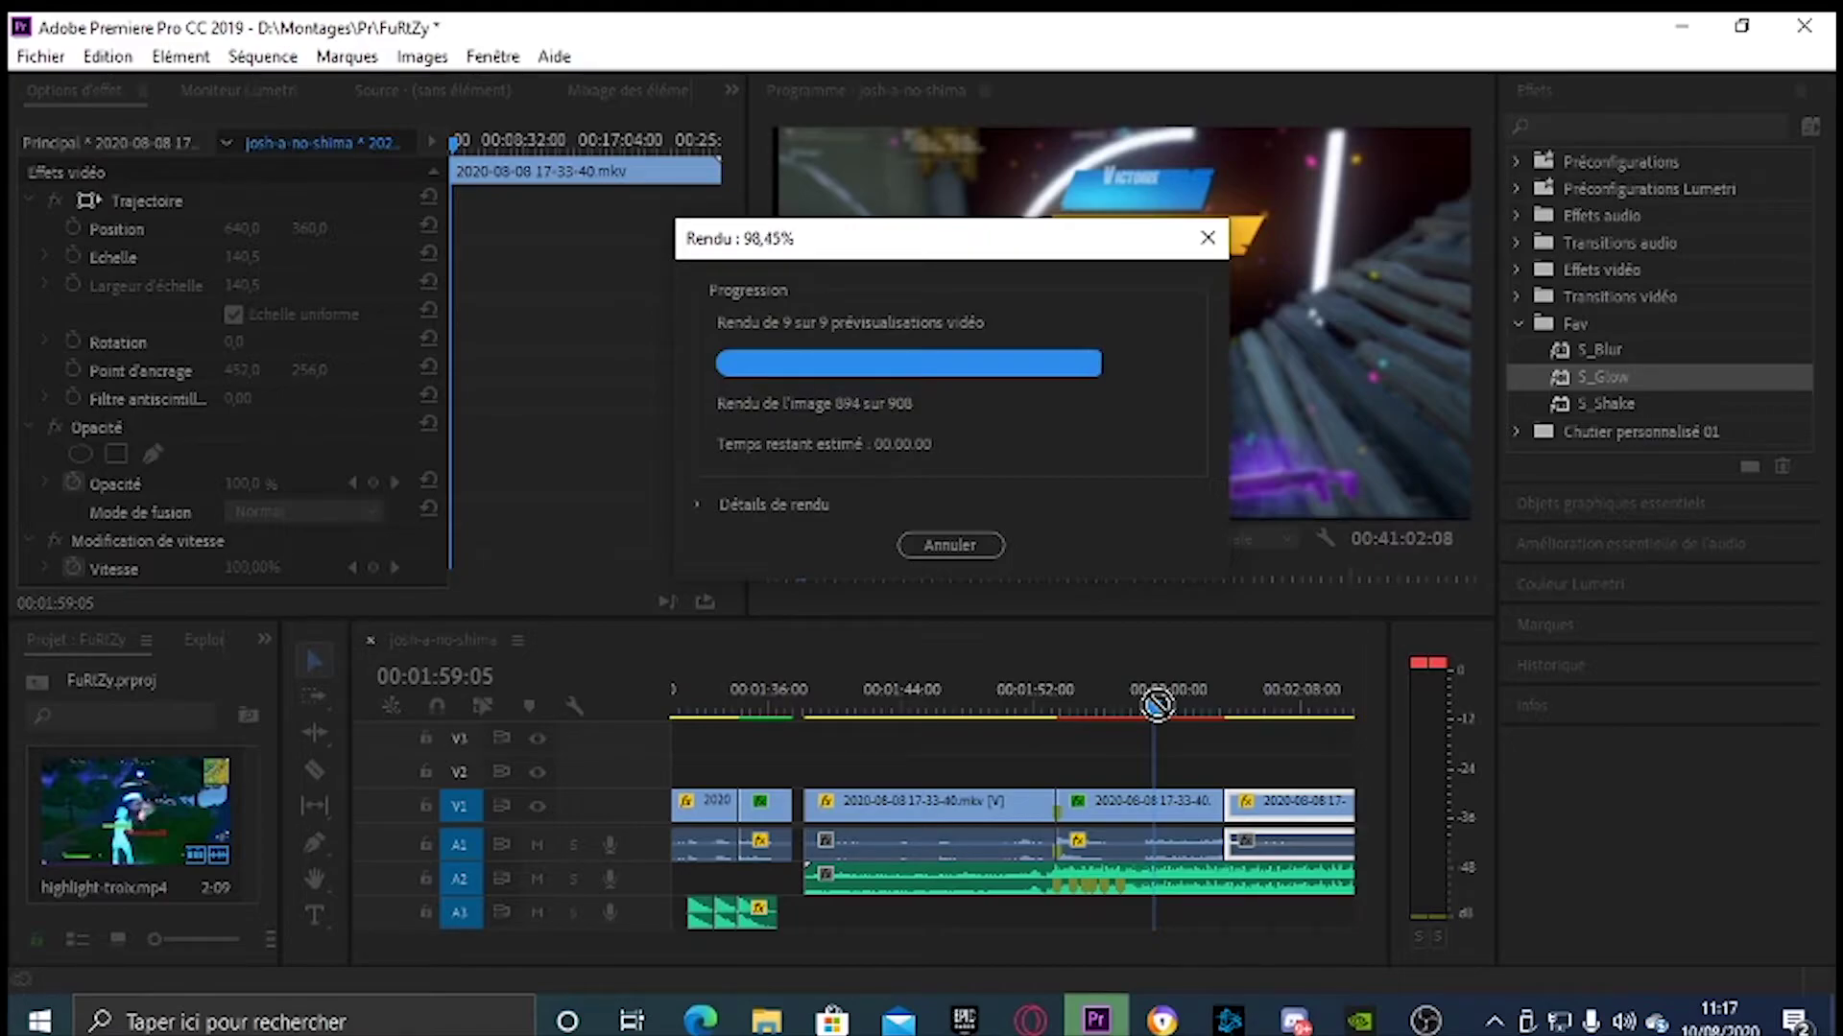
# Play the rendered sequence from 00:01:50:15 to review the slow motion and find where it should end
pyautogui.moveTo(773, 576)
pyautogui.mouseDown()
pyautogui.moveTo(1044, 583)
pyautogui.moveTo(800, 575)
pyautogui.mouseUp()
pyautogui.moveTo(1246, 760); pyautogui.dragTo(1203, 762)
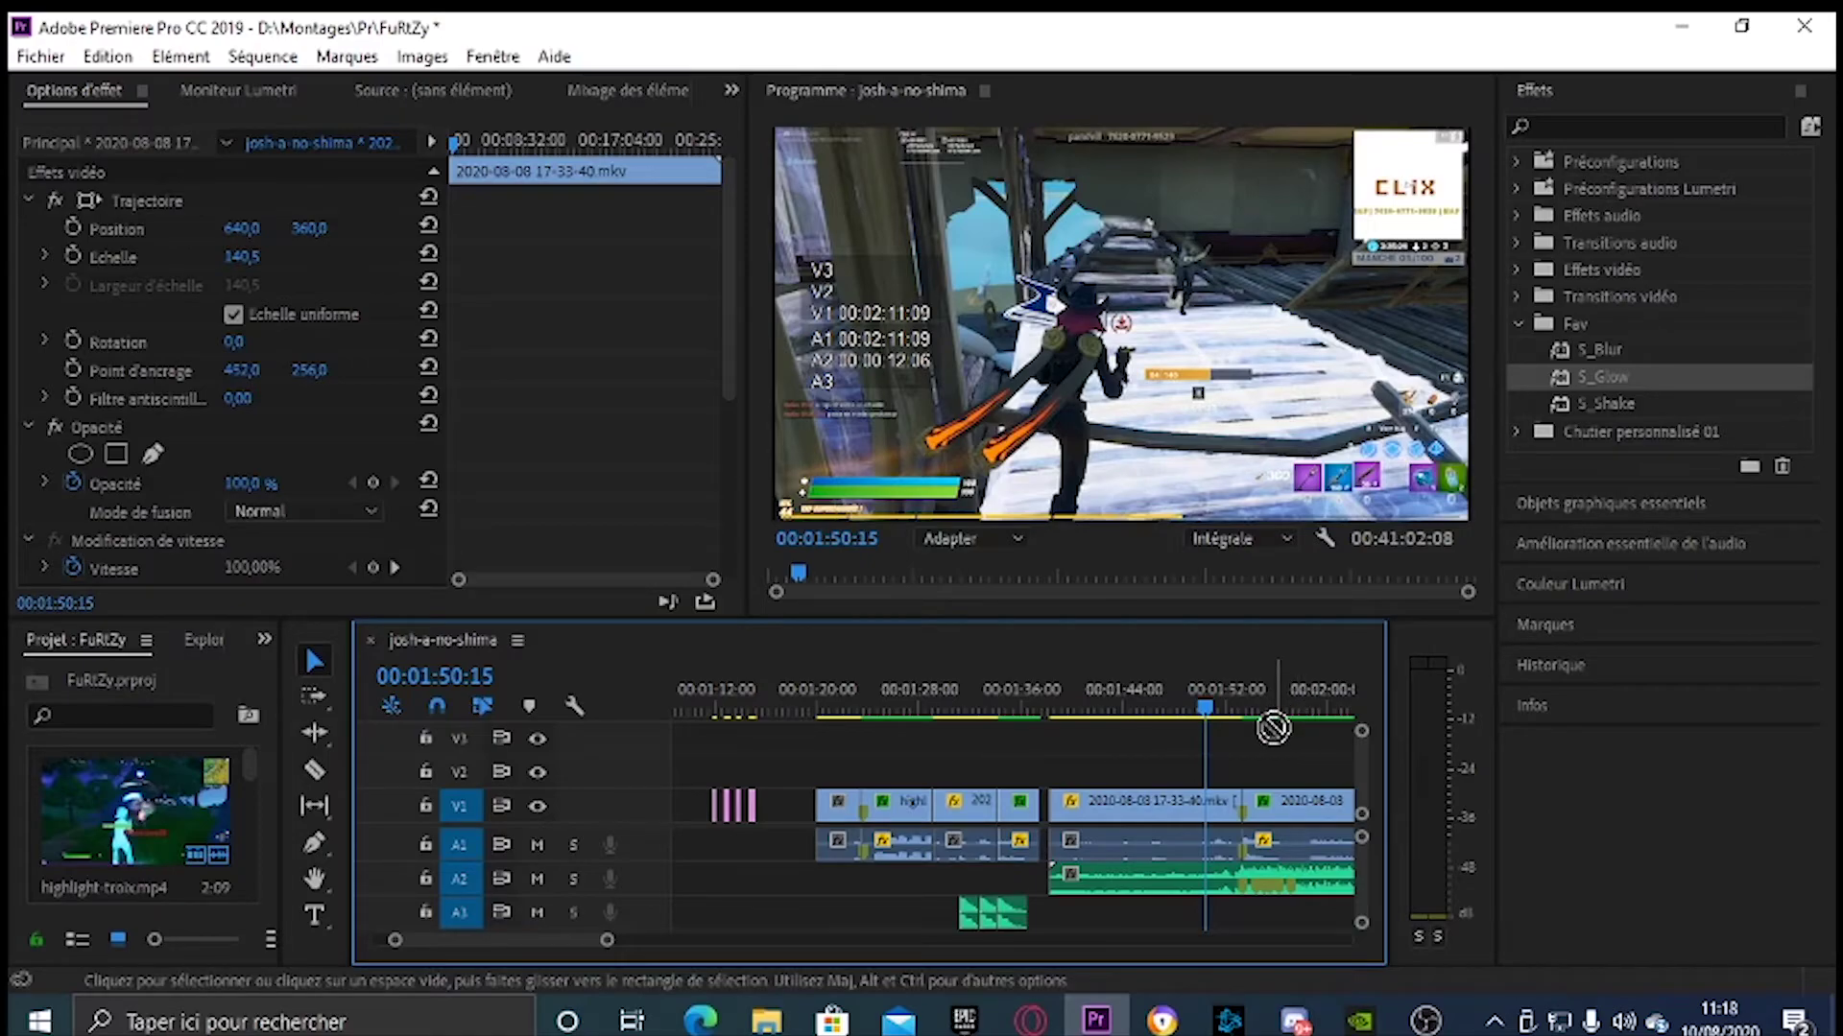
pyautogui.press('space')
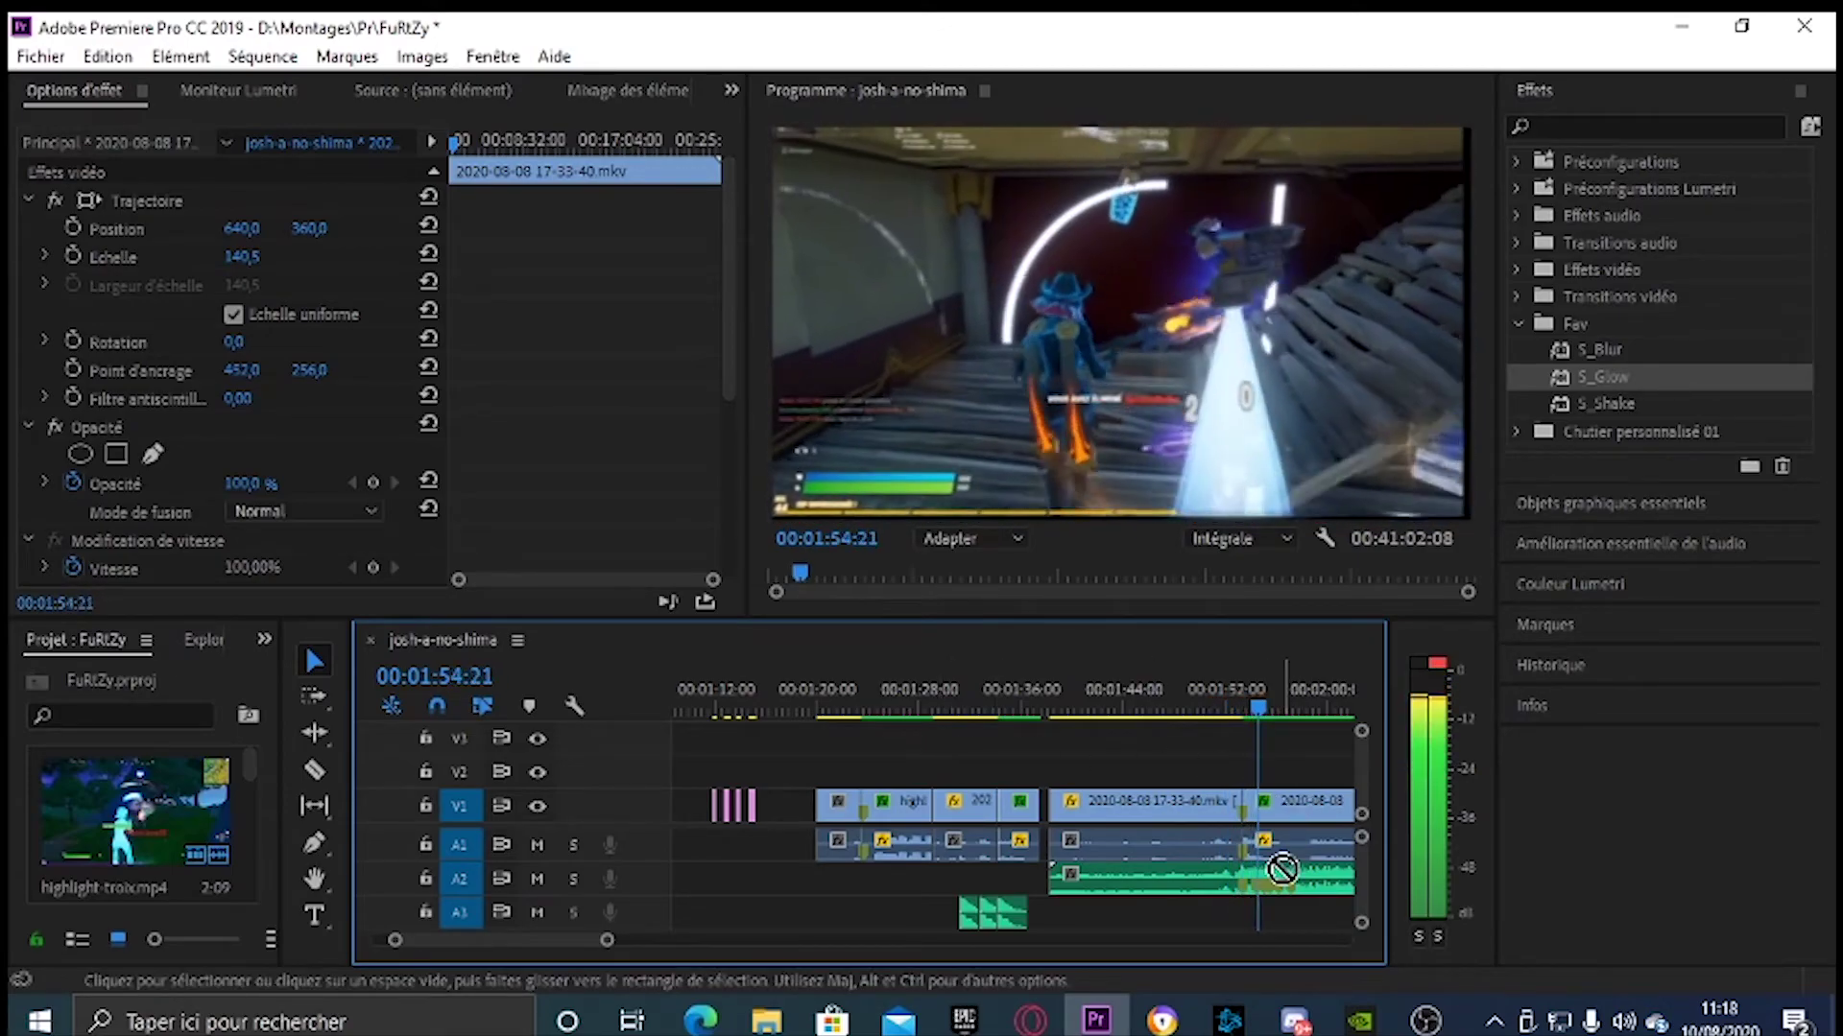
pyautogui.press('space')
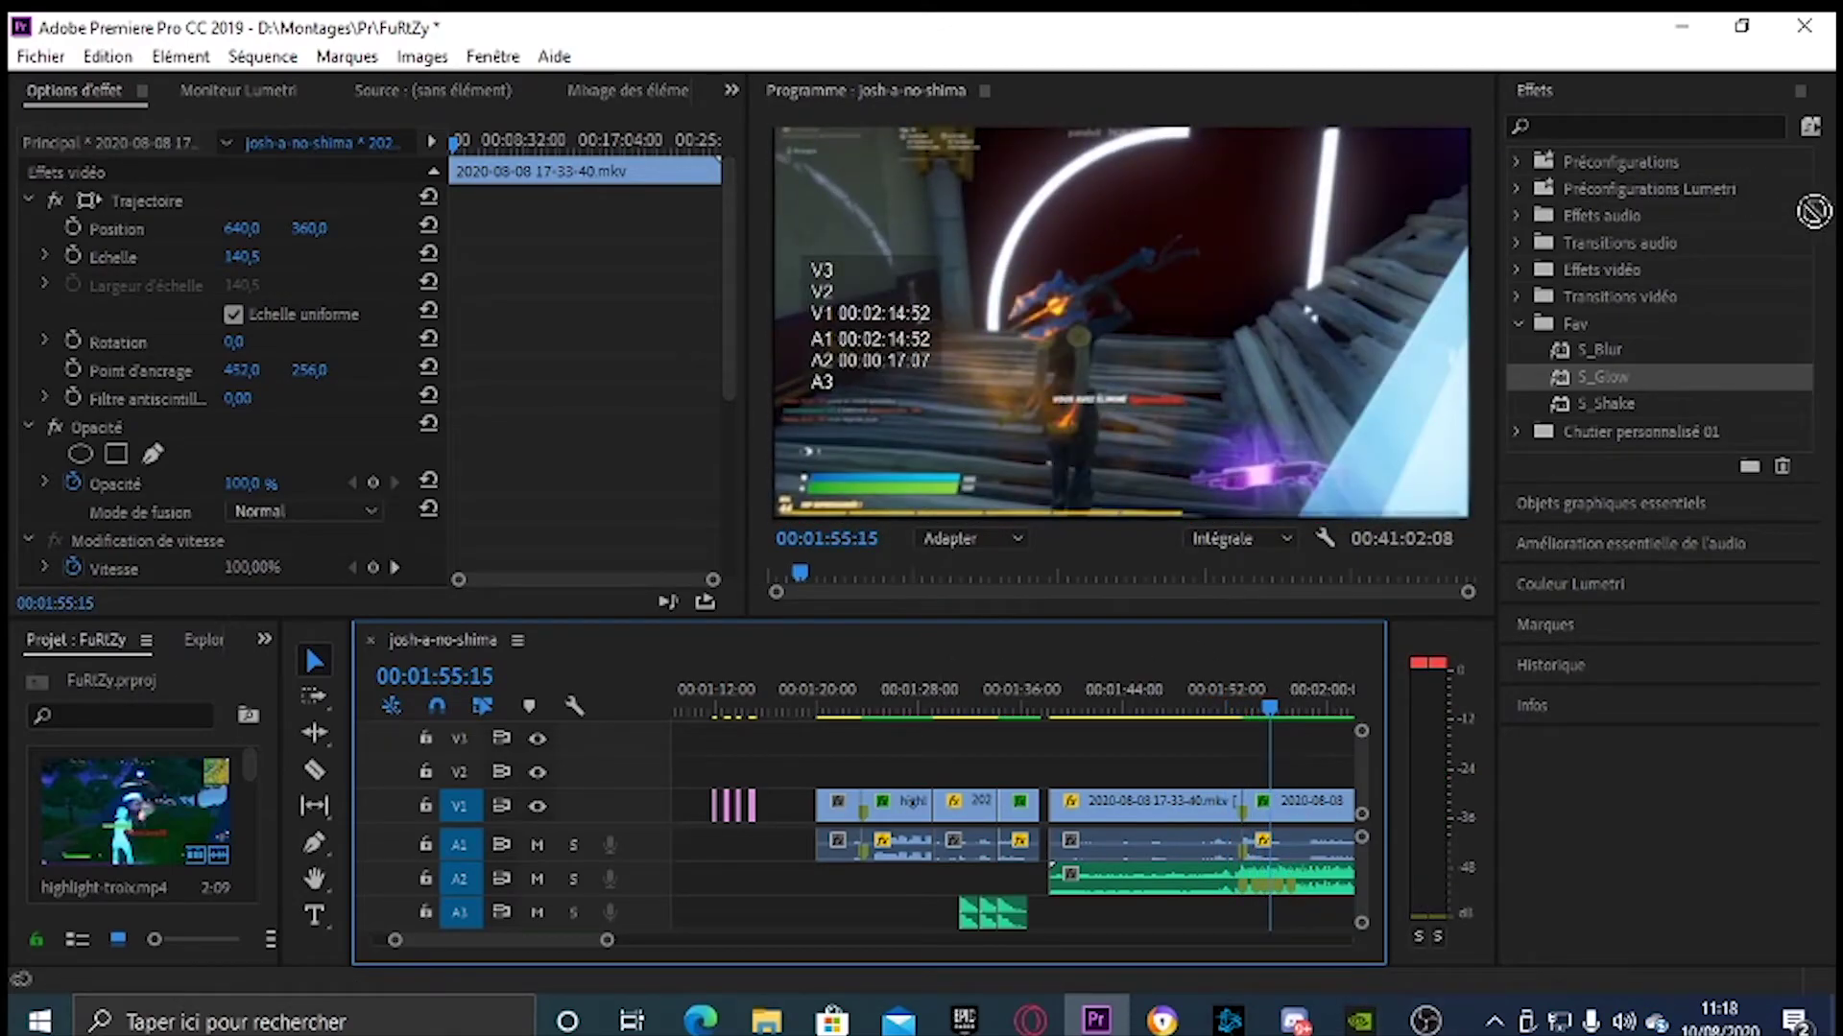
pyautogui.press('space')
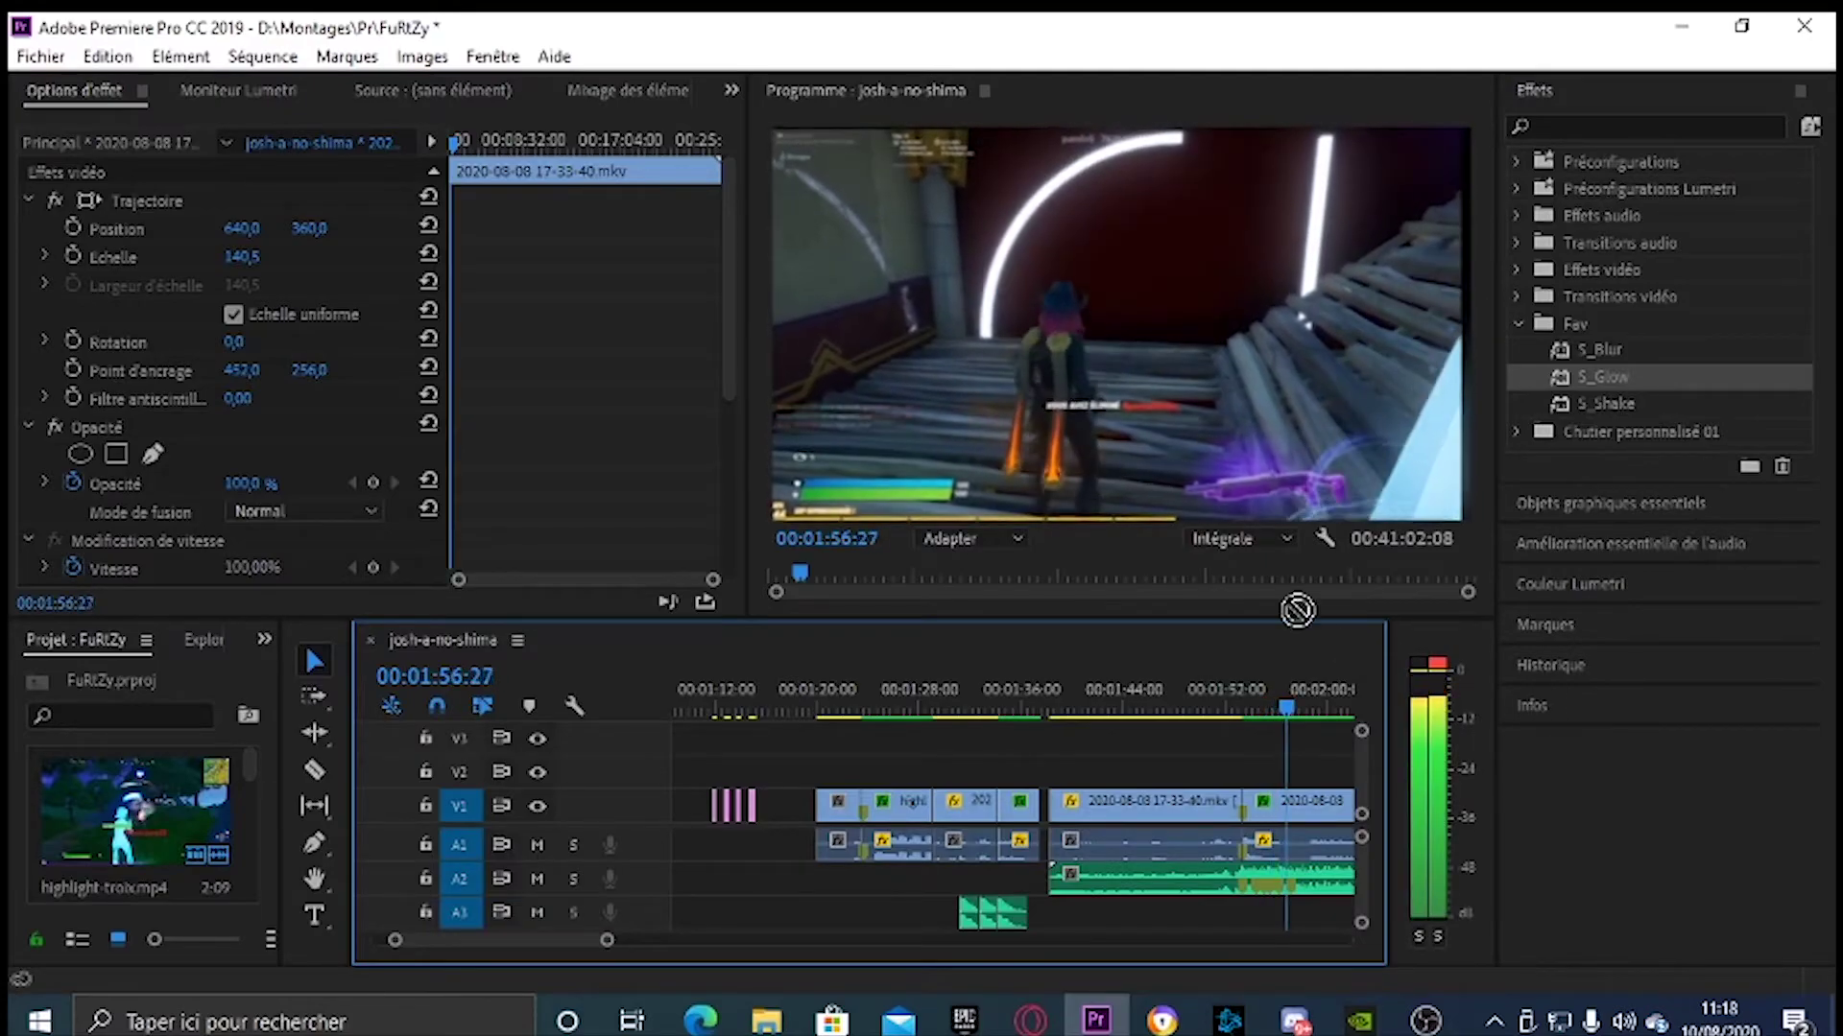
pyautogui.press('space')
# Split the slowed clip on V1 and its audio at 00:01:58:06
pyautogui.moveTo(1303, 709); pyautogui.dragTo(1148, 780)
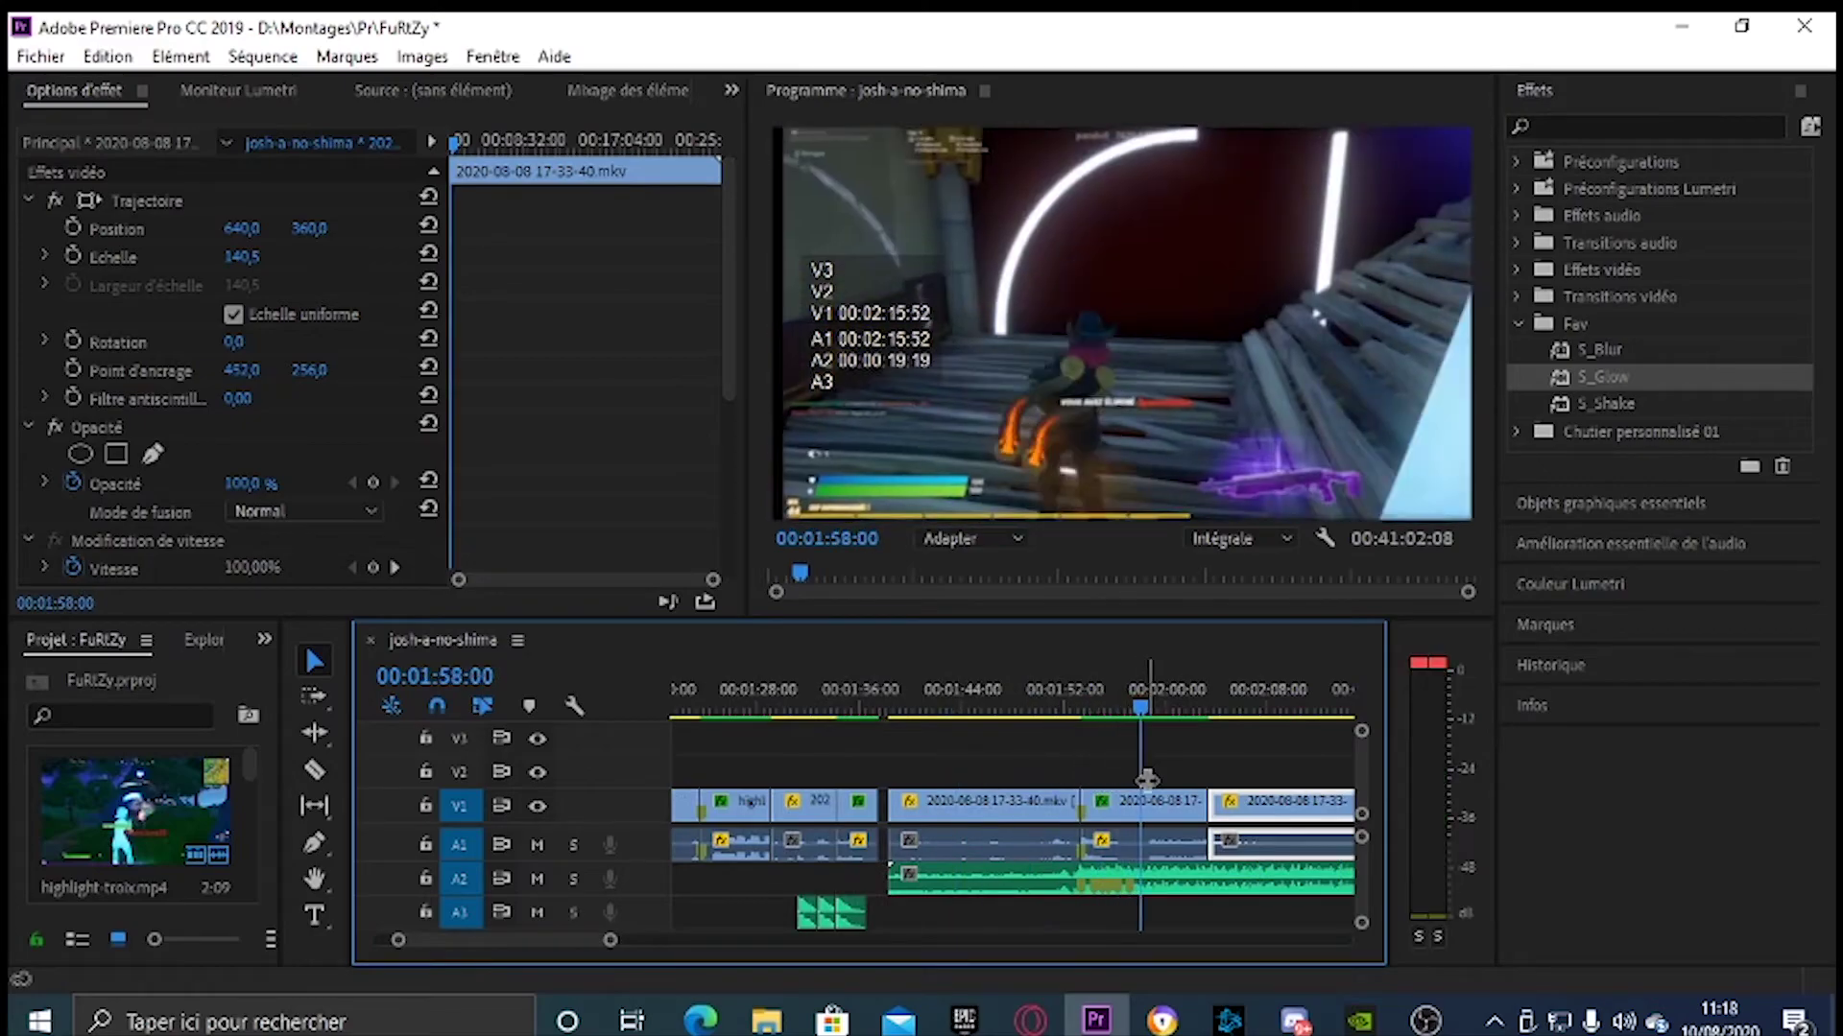
pyautogui.click(1142, 730)
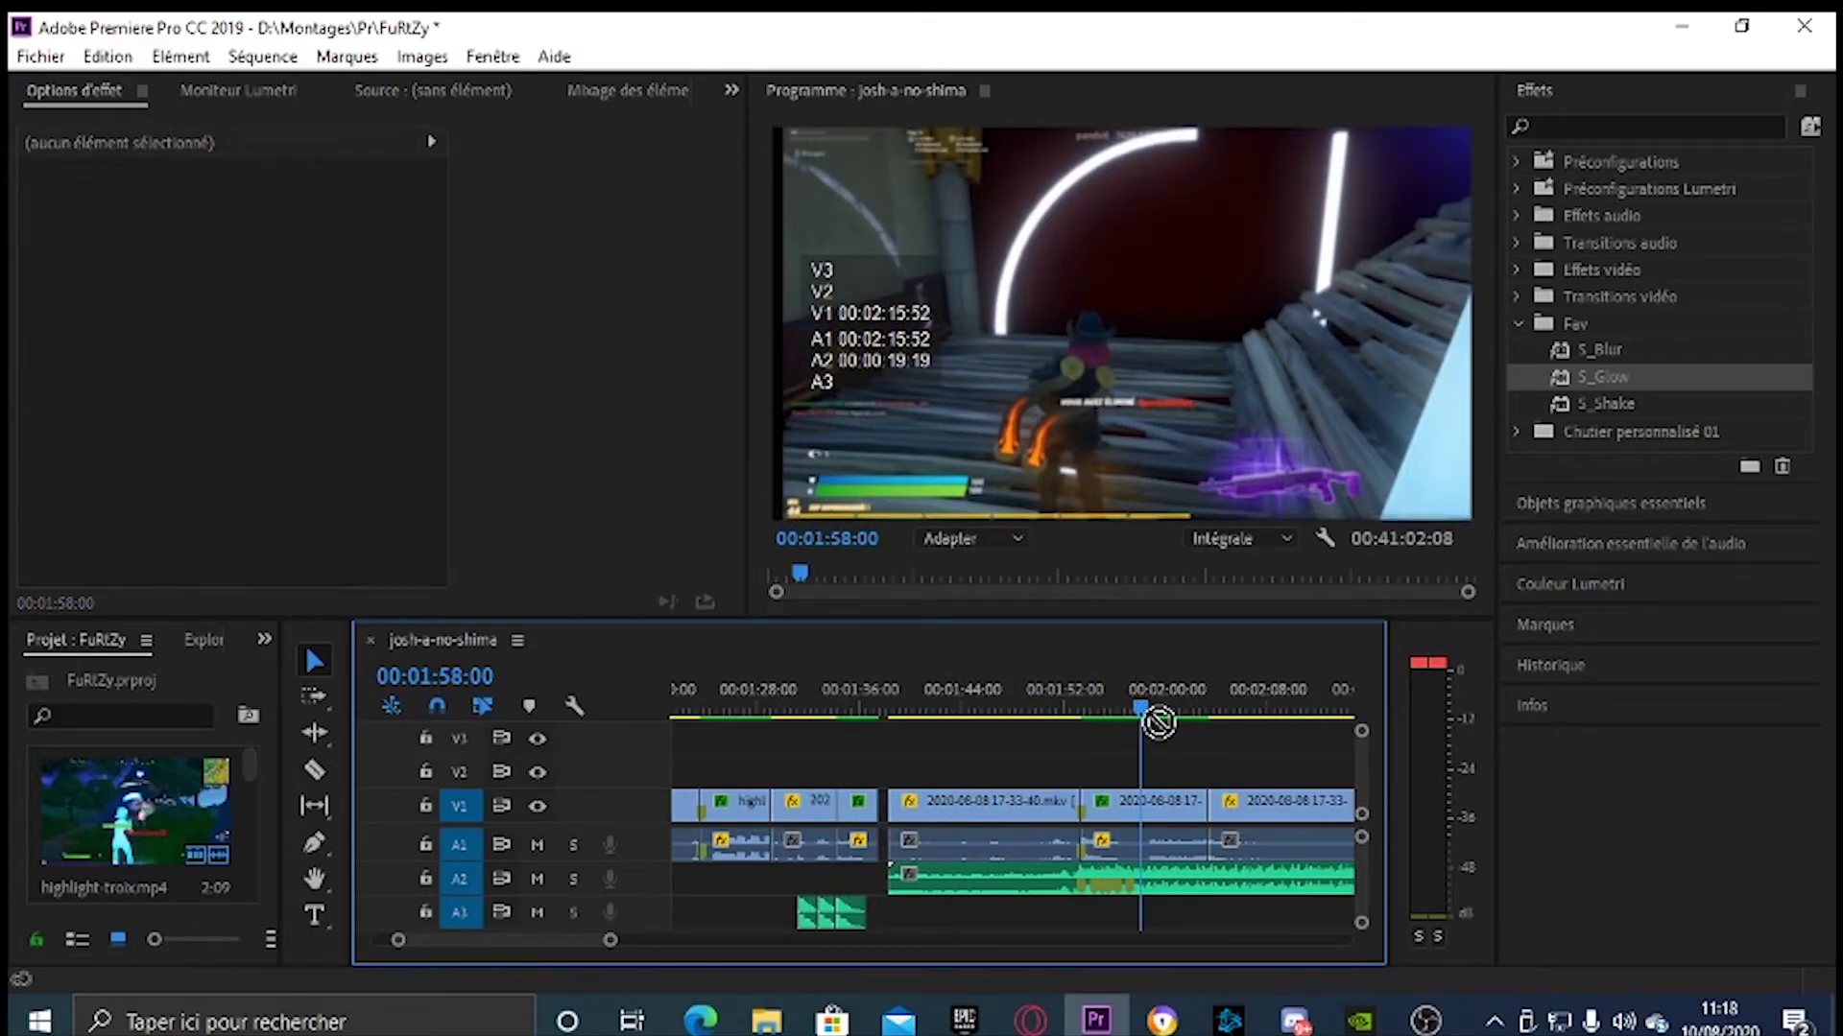
pyautogui.moveTo(1139, 710)
pyautogui.mouseDown()
pyautogui.moveTo(1160, 716)
pyautogui.moveTo(1142, 718)
pyautogui.mouseUp()
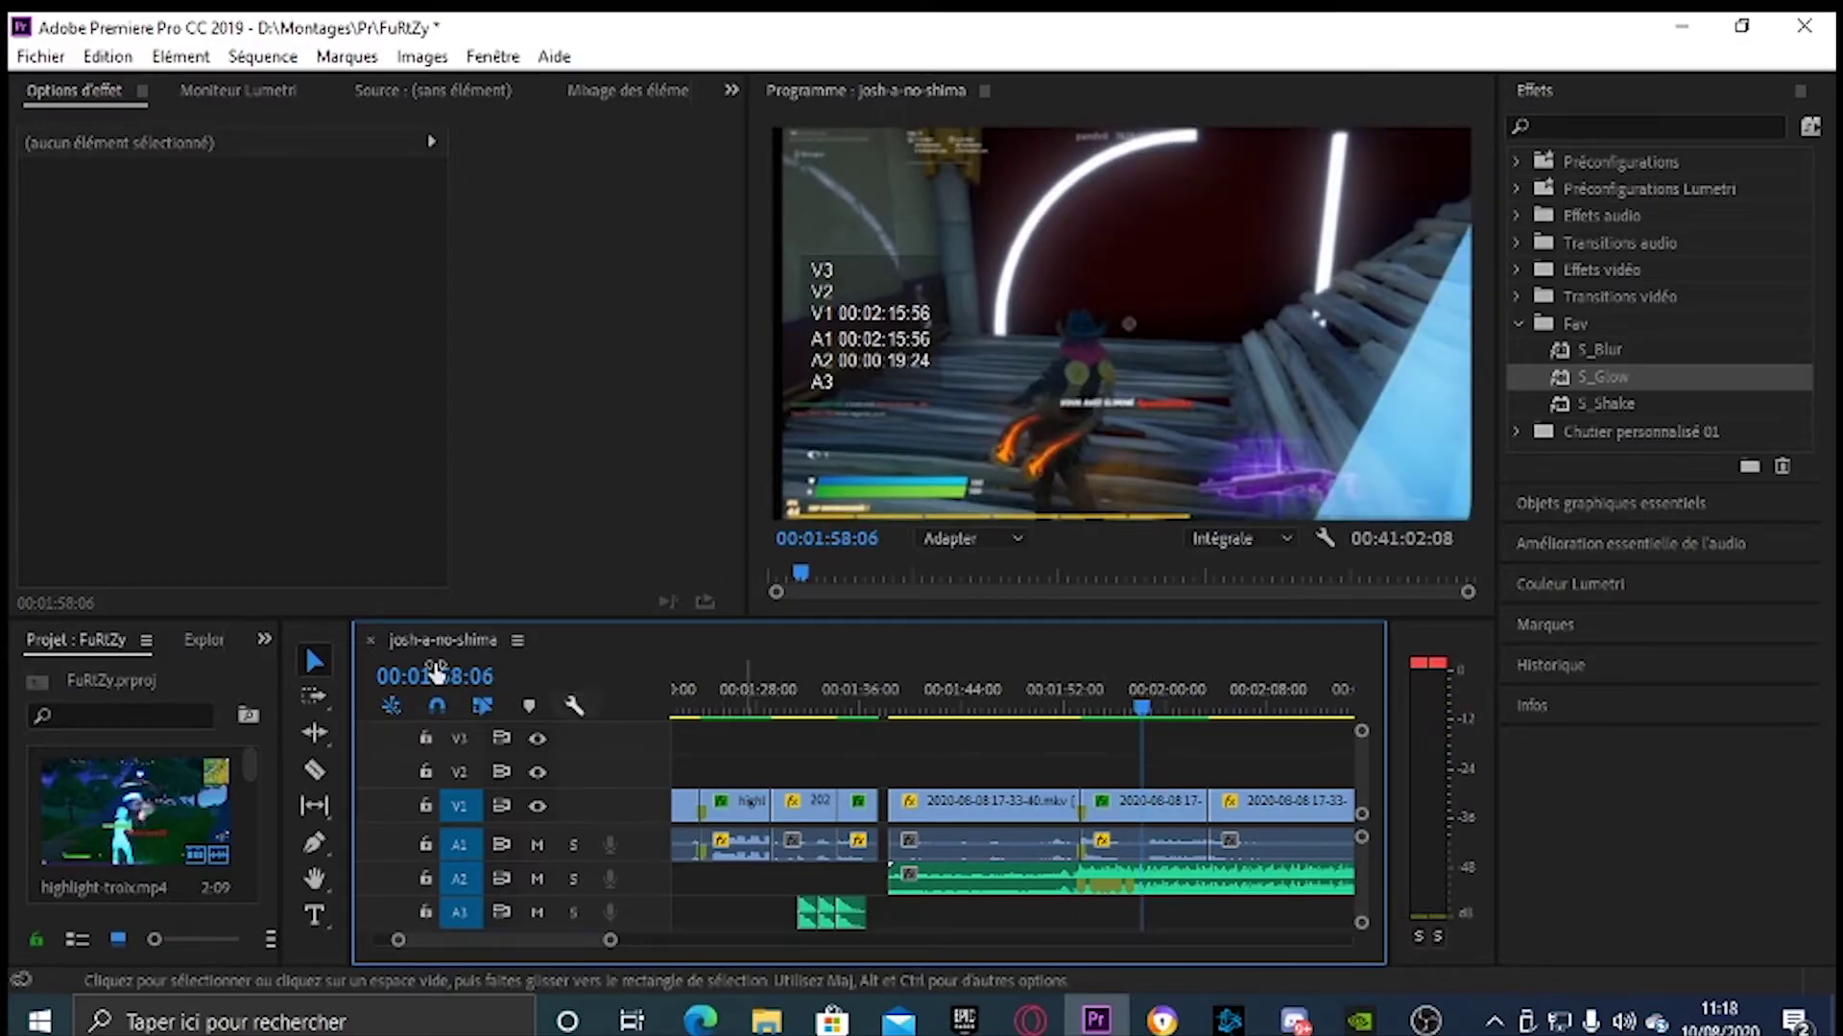
pyautogui.press('c')
pyautogui.click(1144, 841)
pyautogui.click(314, 660)
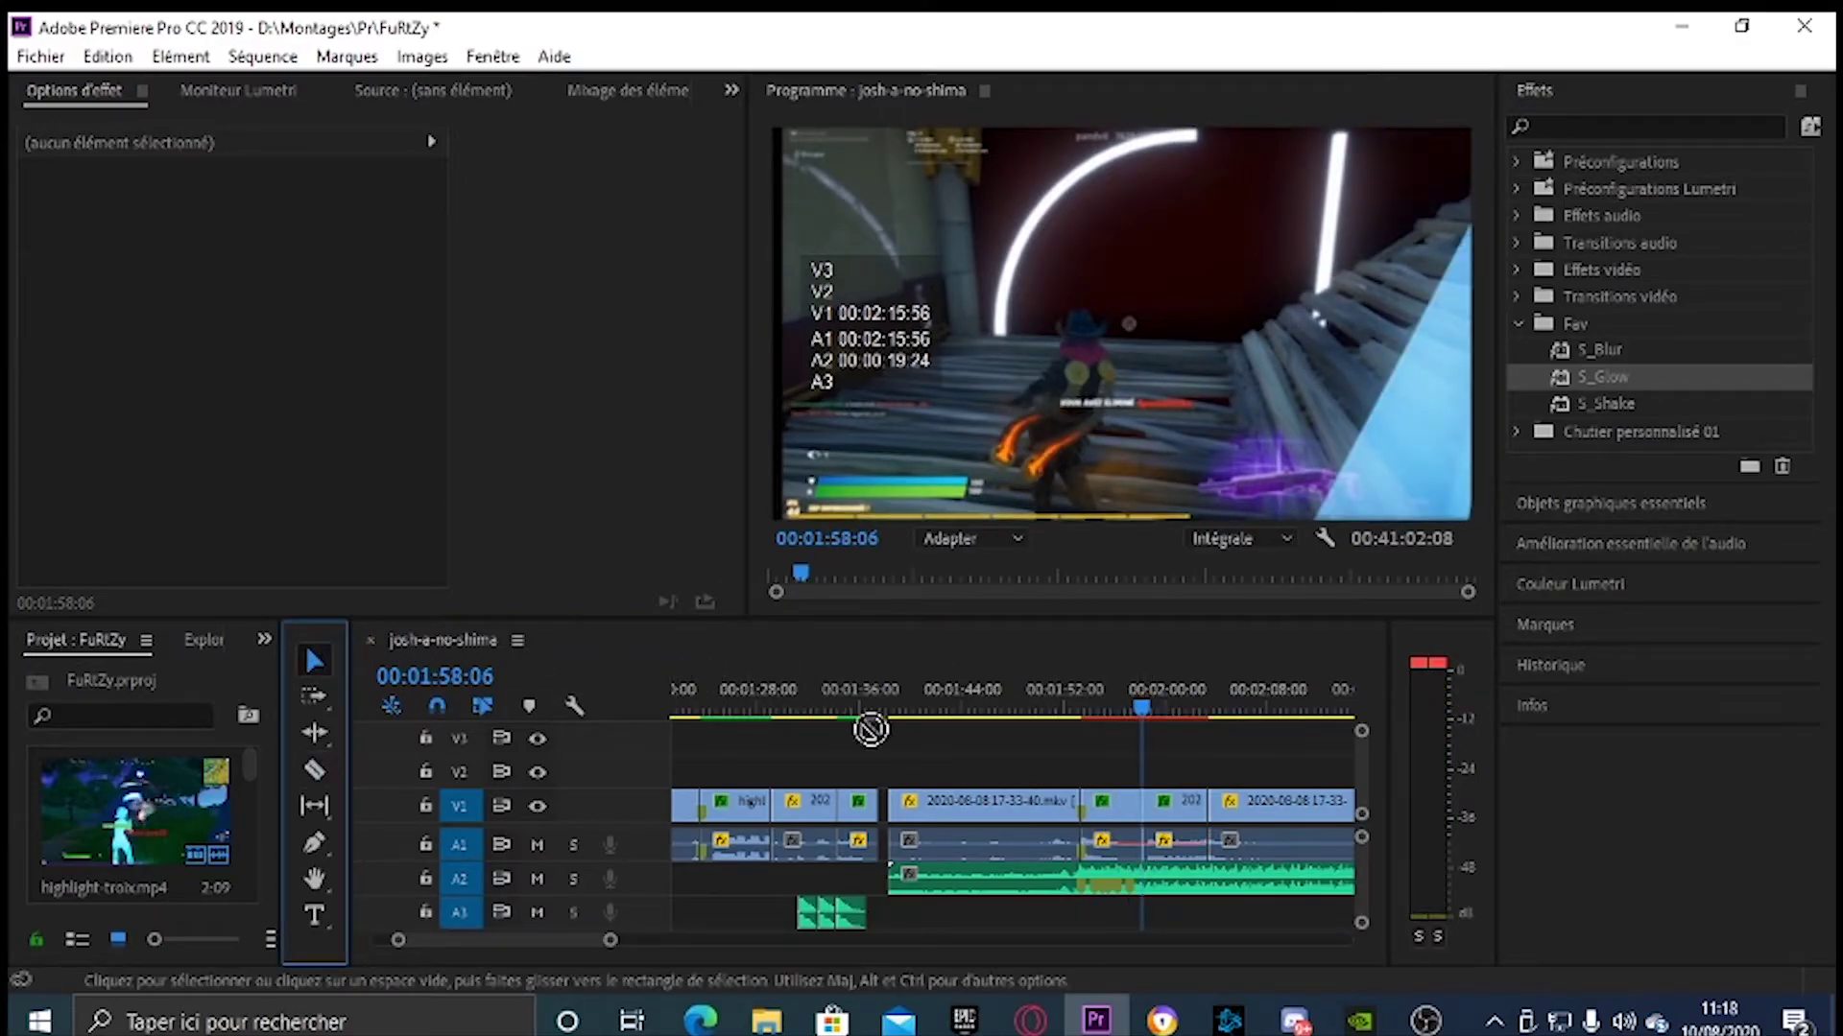
# Set the speed of the clip part after the 00:01:58:06 cut to 100%
pyautogui.rightClick(1176, 791)
pyautogui.click(1173, 791)
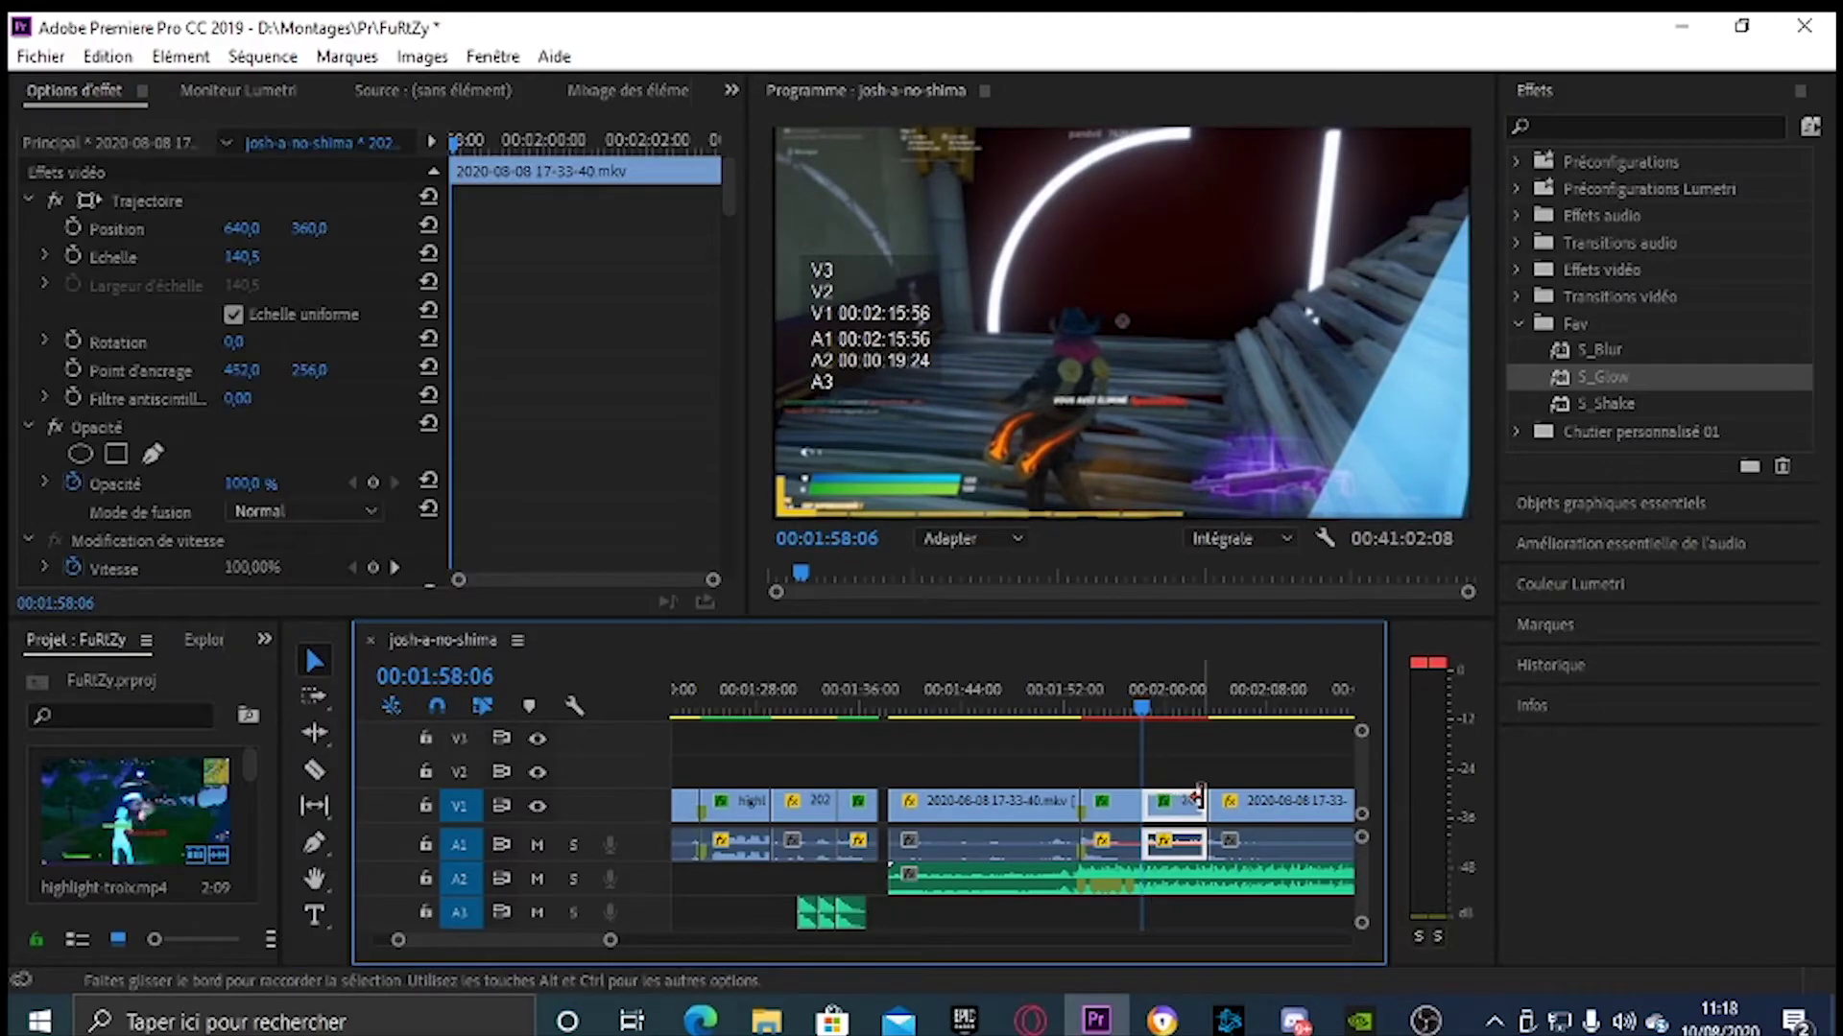
pyautogui.rightClick(1196, 796)
pyautogui.click(1193, 799)
pyautogui.rightClick(1191, 798)
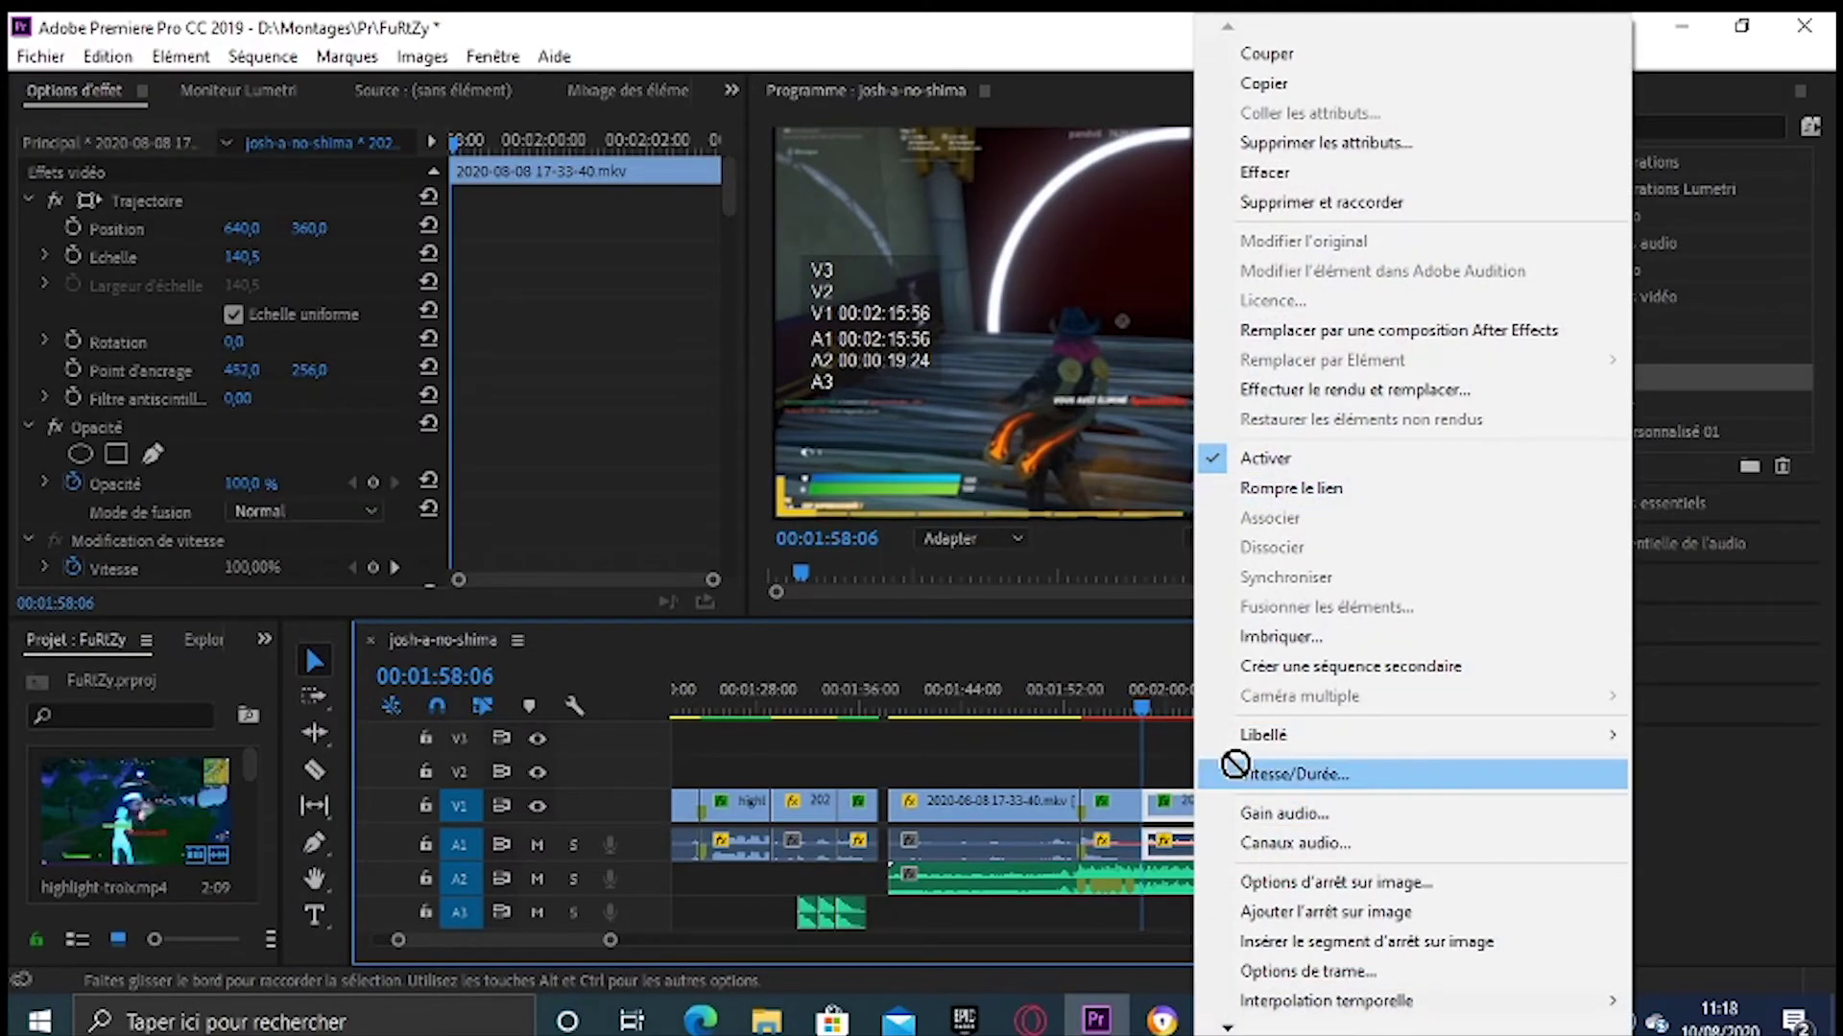
pyautogui.click(1238, 771)
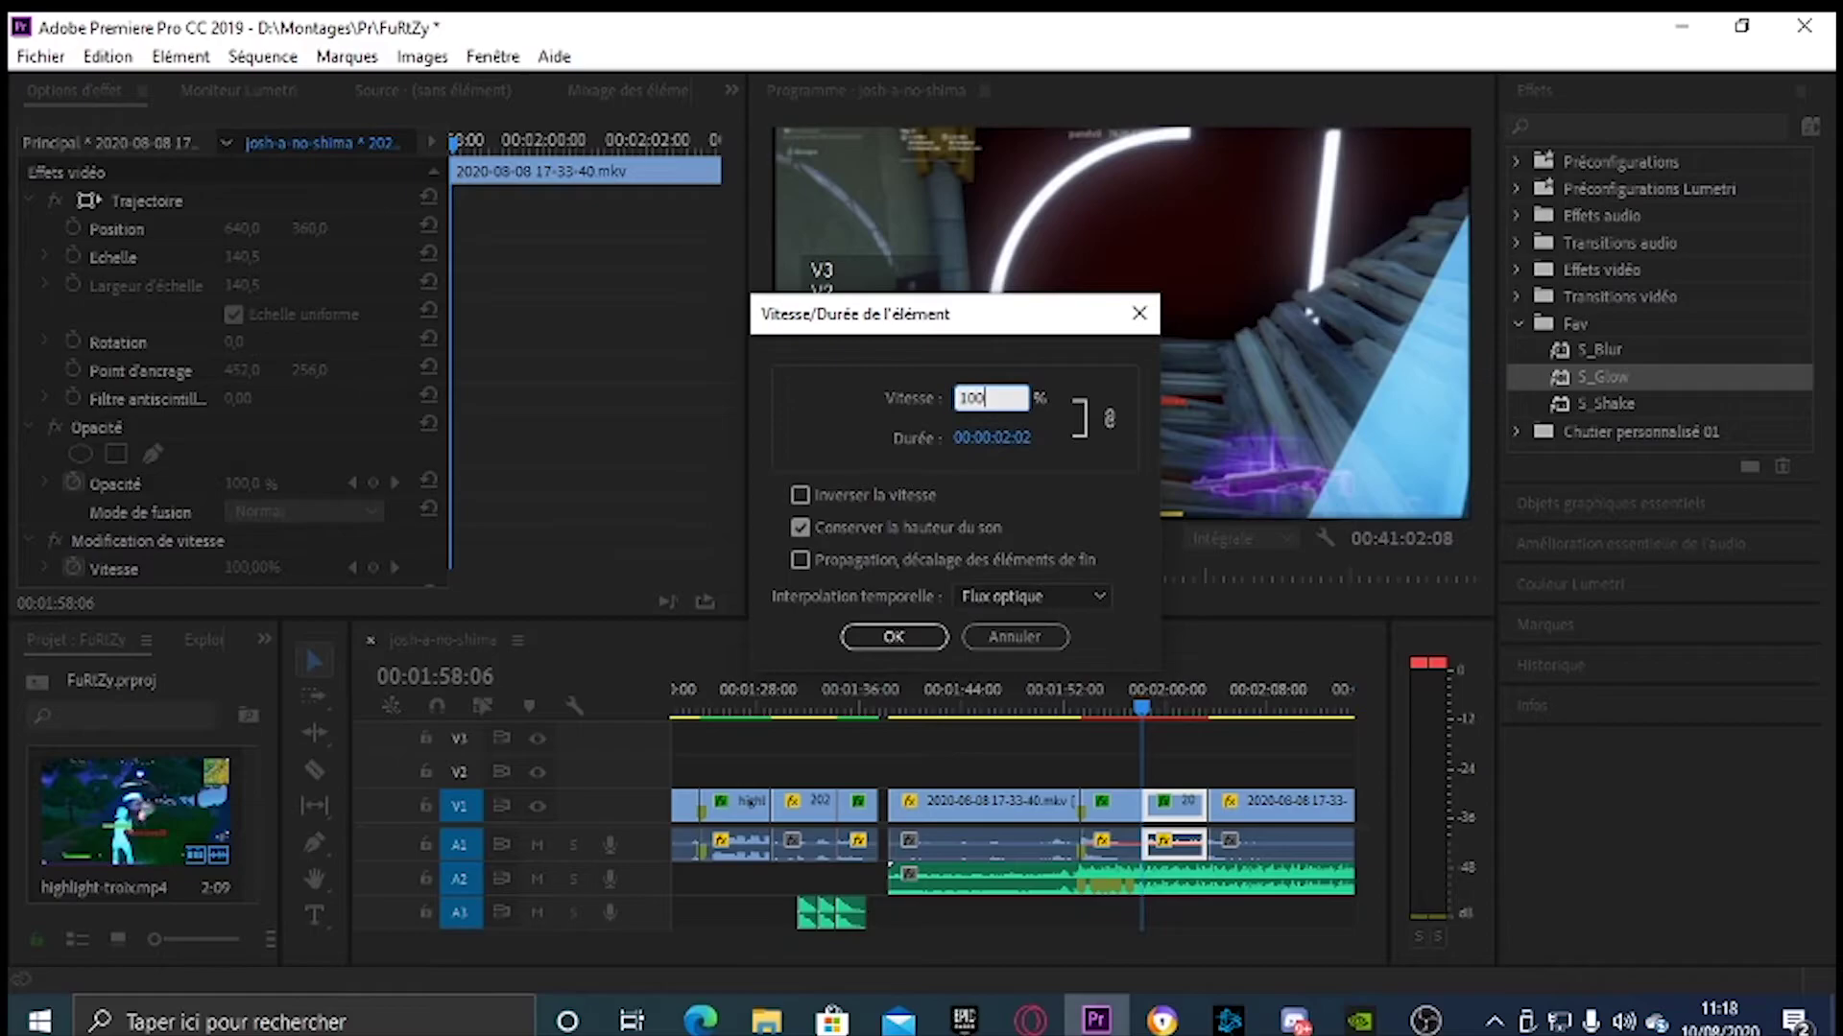
pyautogui.write('100')
pyautogui.press('Return')
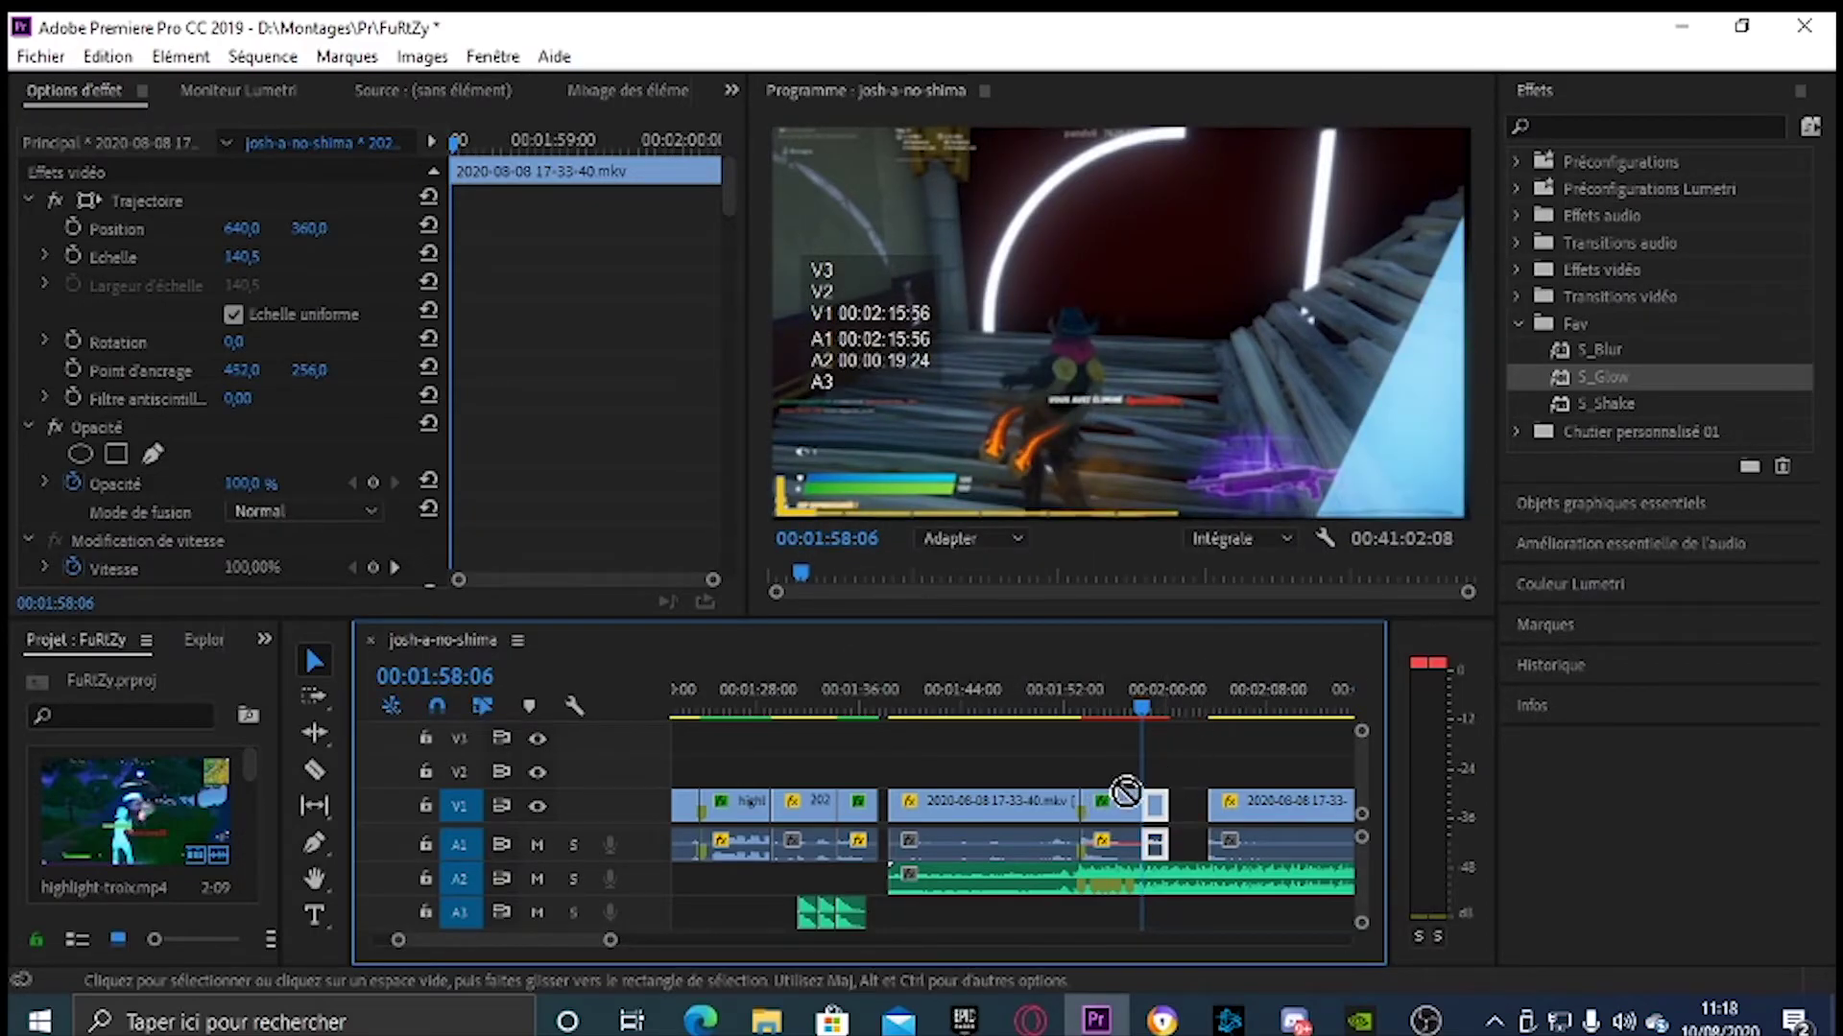
# Play the sequence from 00:01:51:23 to check the change from slow motion to normal speed
pyautogui.click(1059, 710)
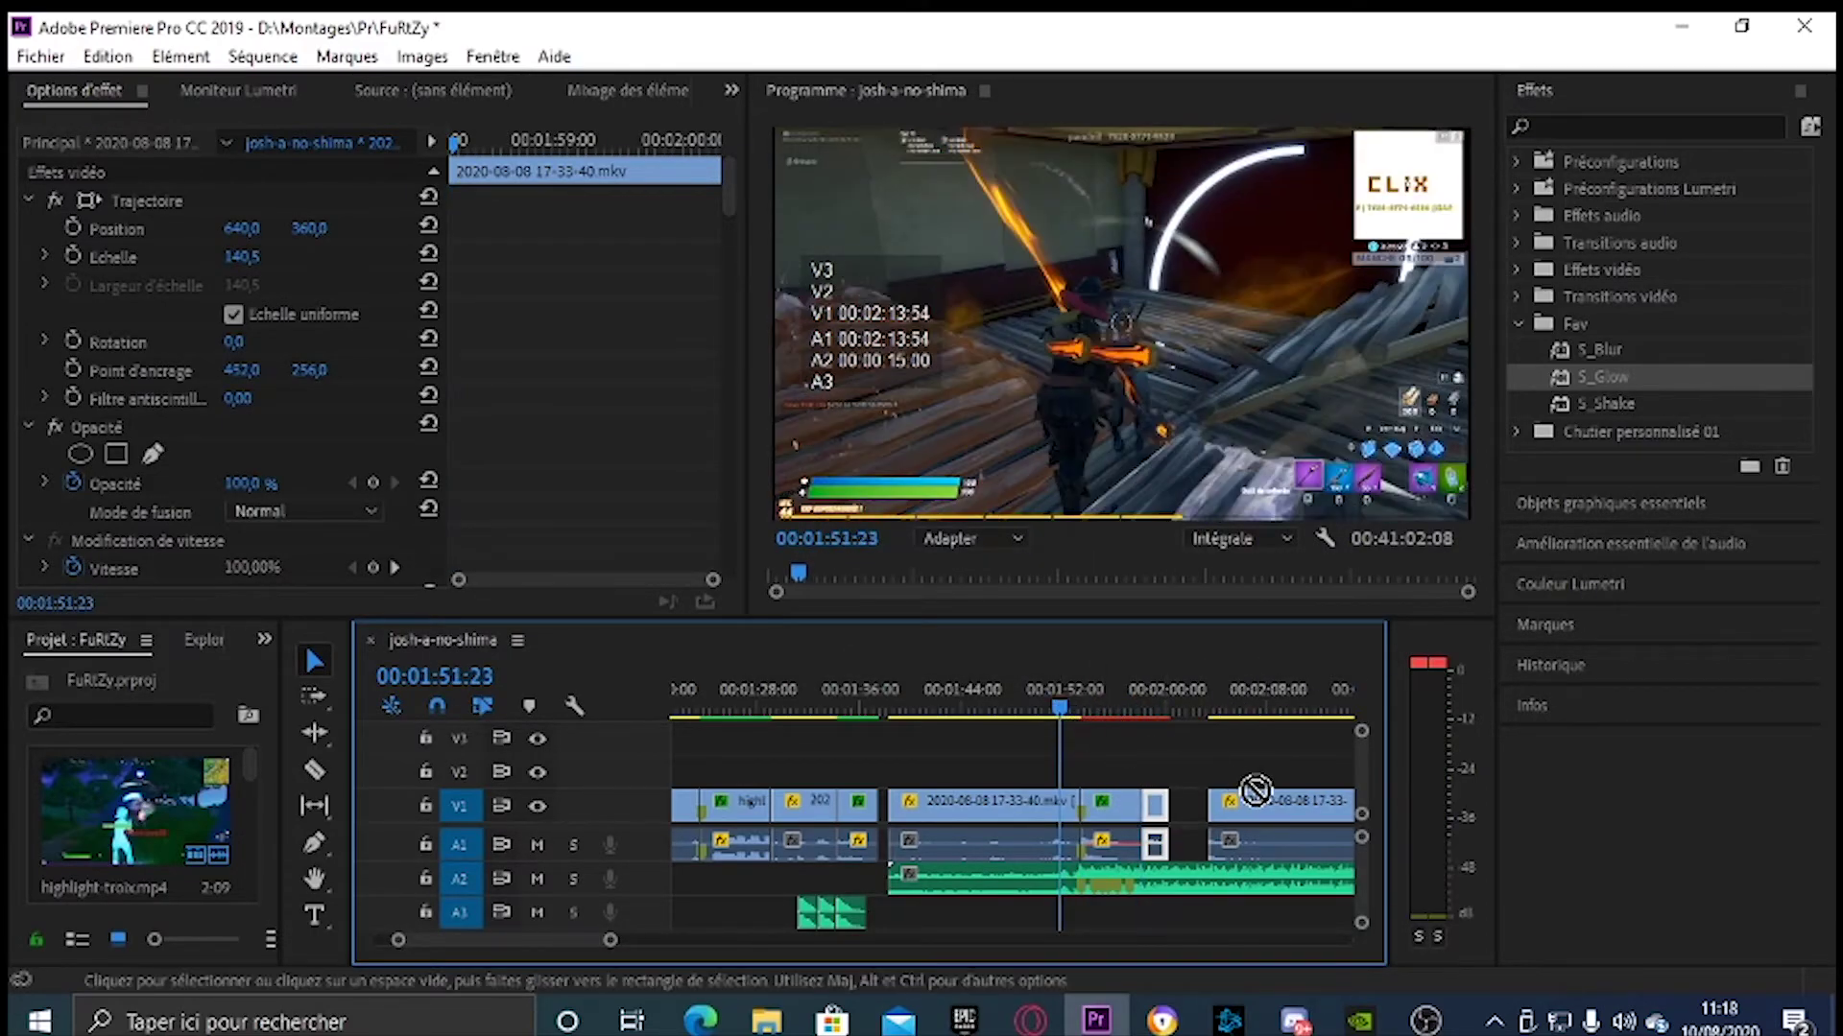
pyautogui.press('Return')
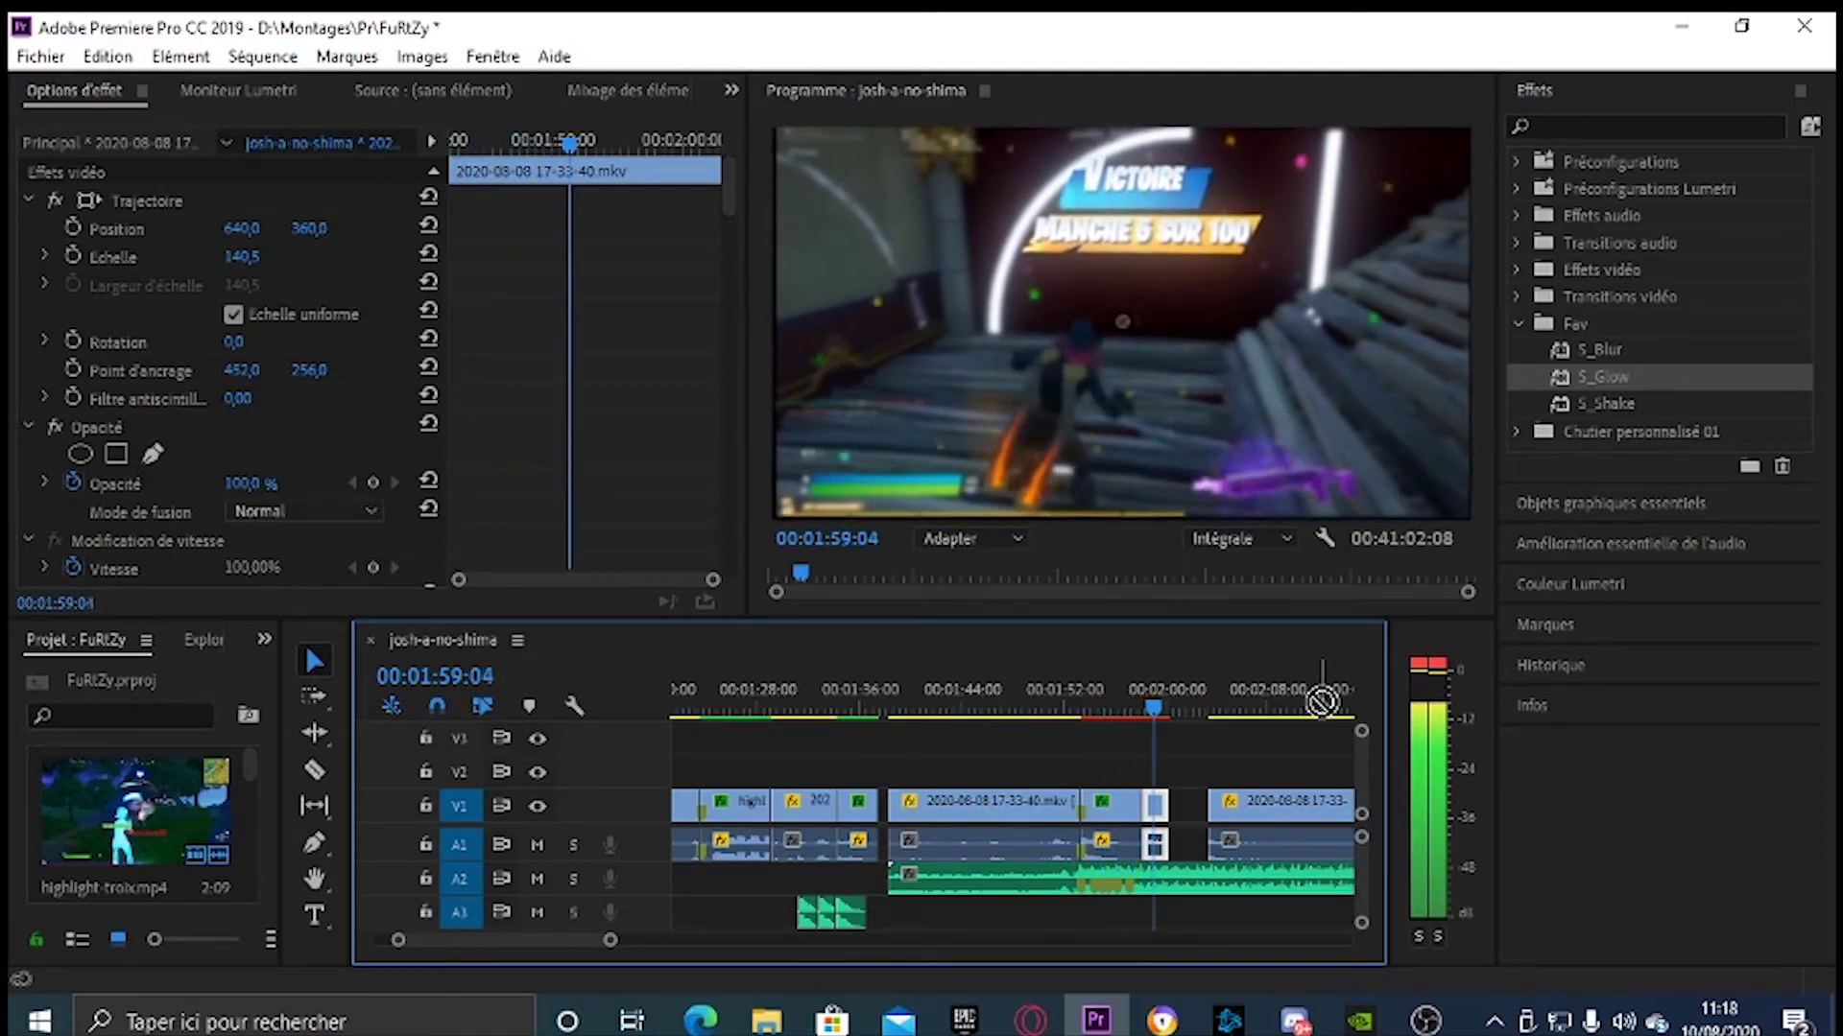
pyautogui.press('space')
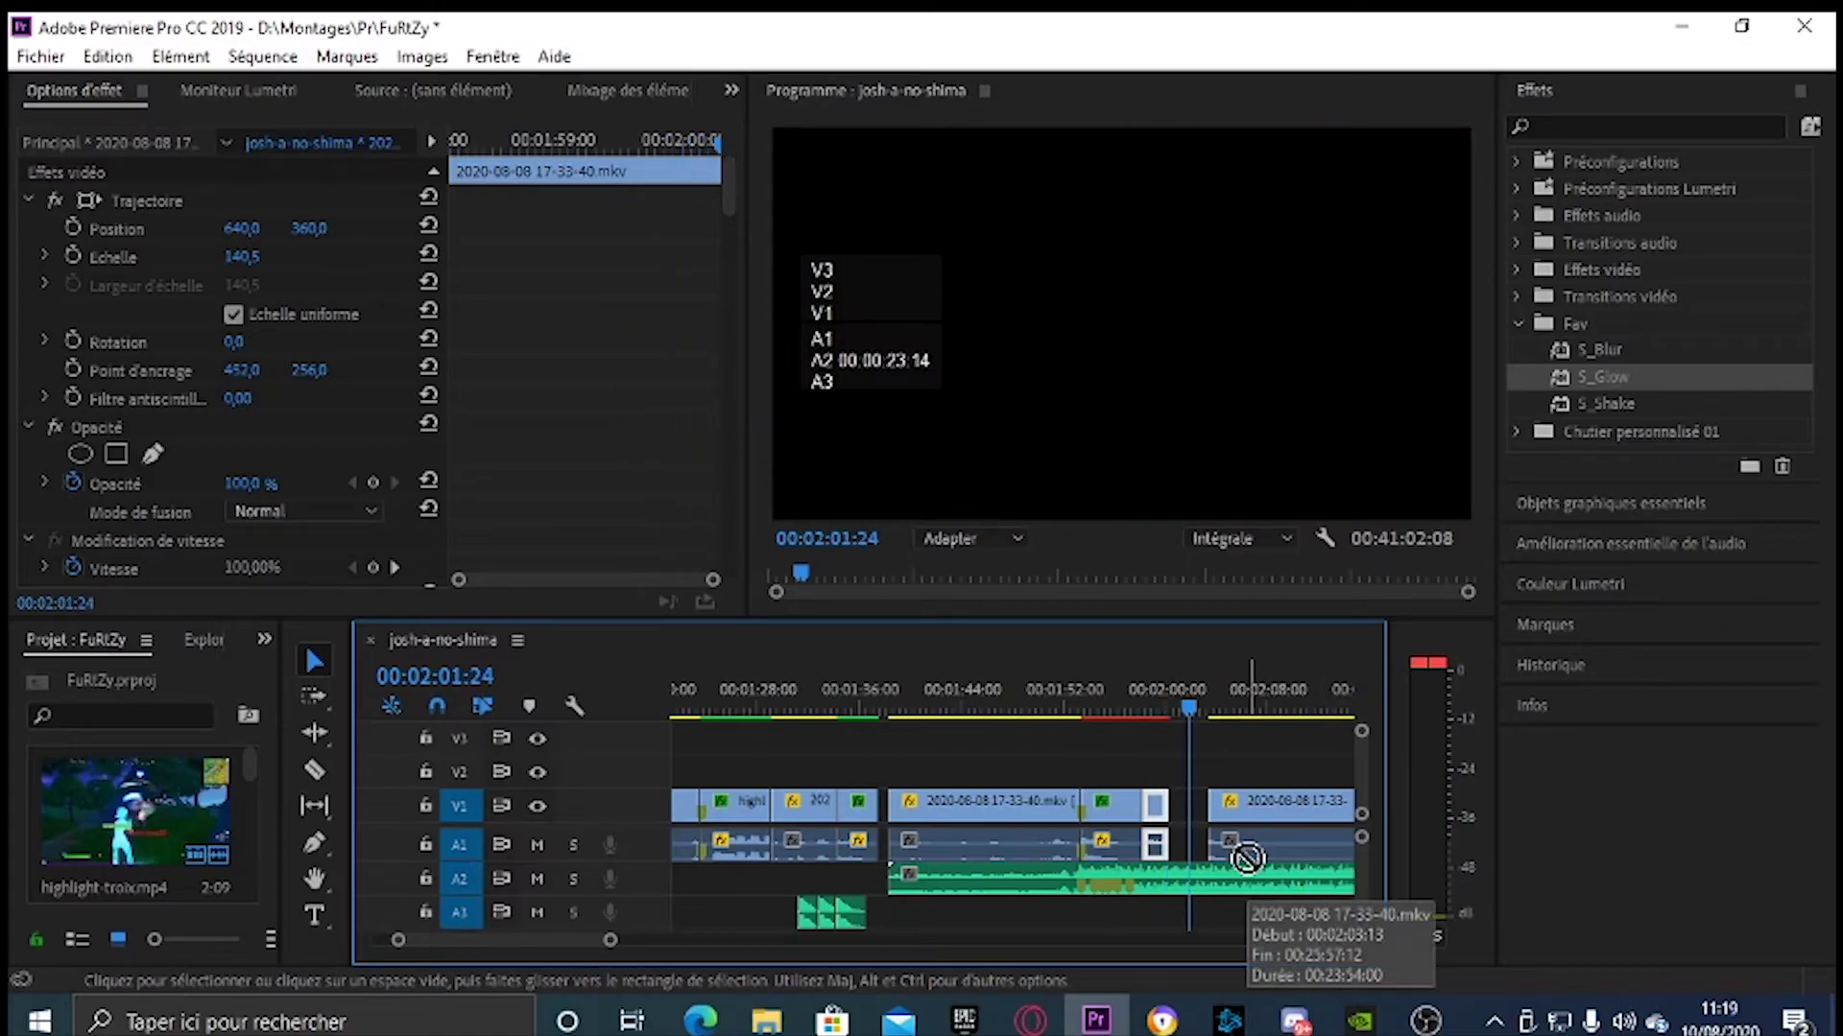